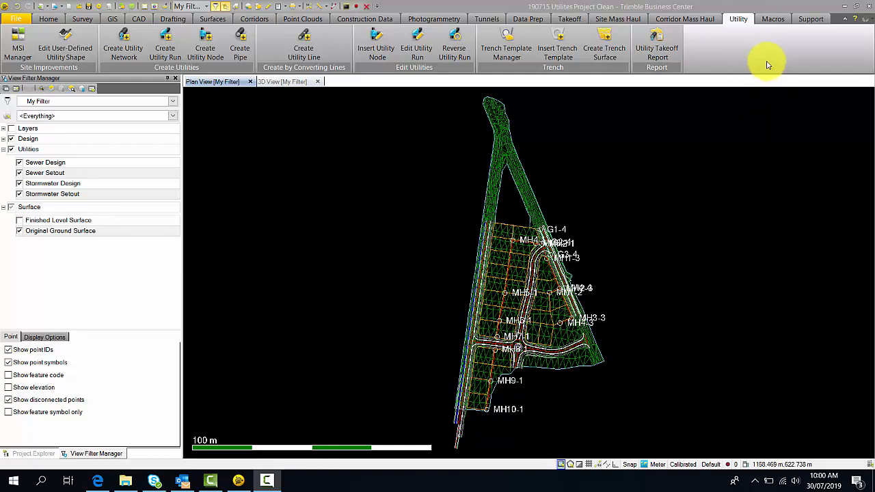
Look at the theme choices in the program's display options and close them without saving.
{"action": "left_click", "coordinate": [801, 18]}
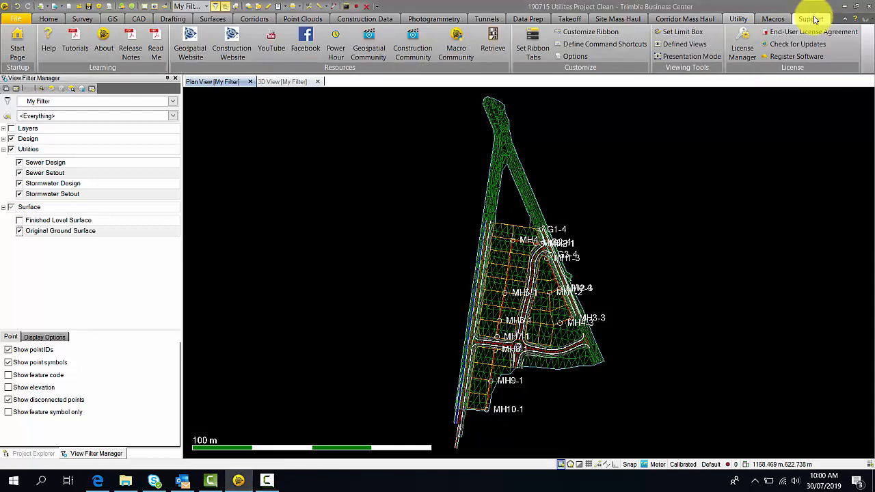
{"action": "left_click", "coordinate": [576, 57]}
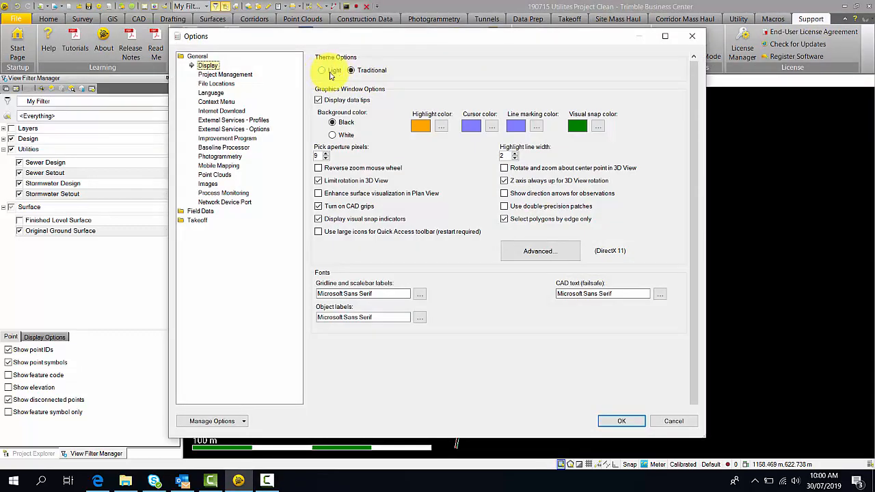
{"action": "left_click", "coordinate": [675, 422]}
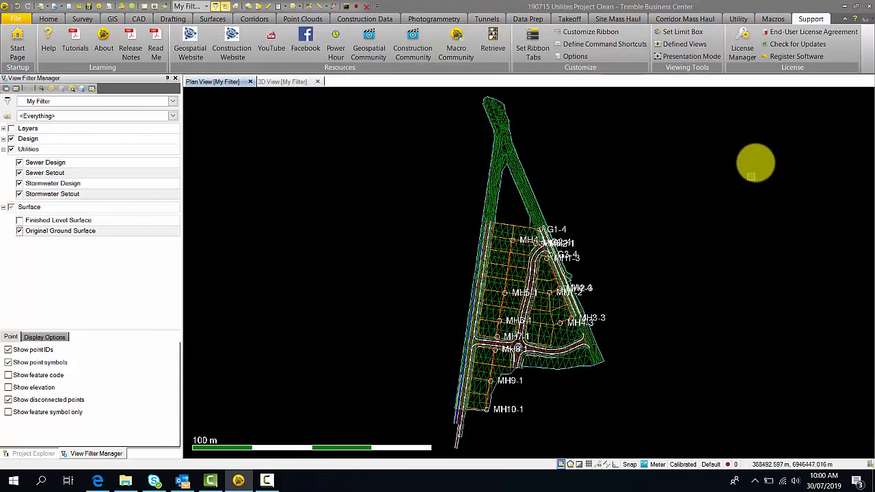
Review the mass earthworks materials from Backfill to Topsoil in the Material and Site Improvement Manager.
{"action": "left_click", "coordinate": [738, 20]}
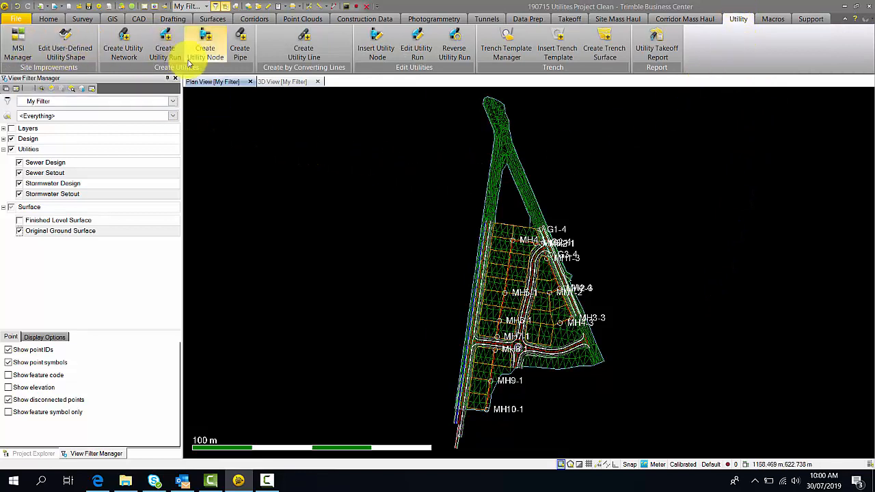
{"action": "left_click", "coordinate": [24, 44]}
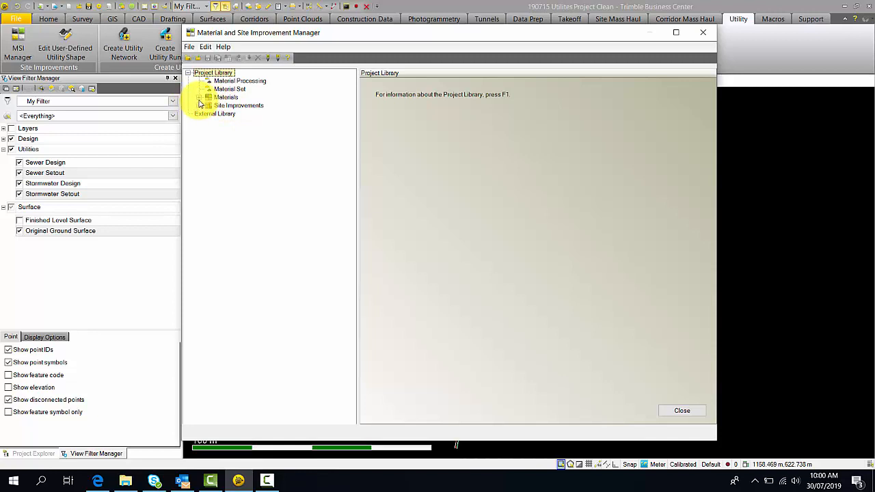
{"action": "left_click", "coordinate": [199, 98]}
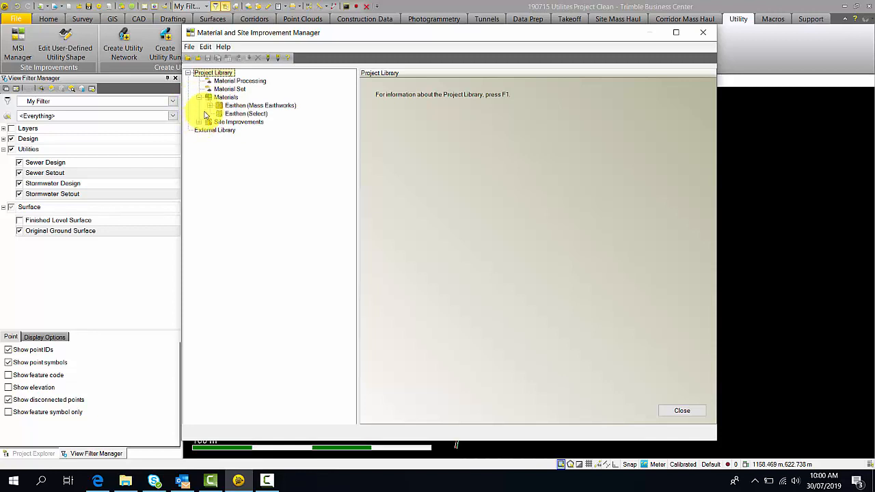
{"action": "left_click", "coordinate": [209, 106]}
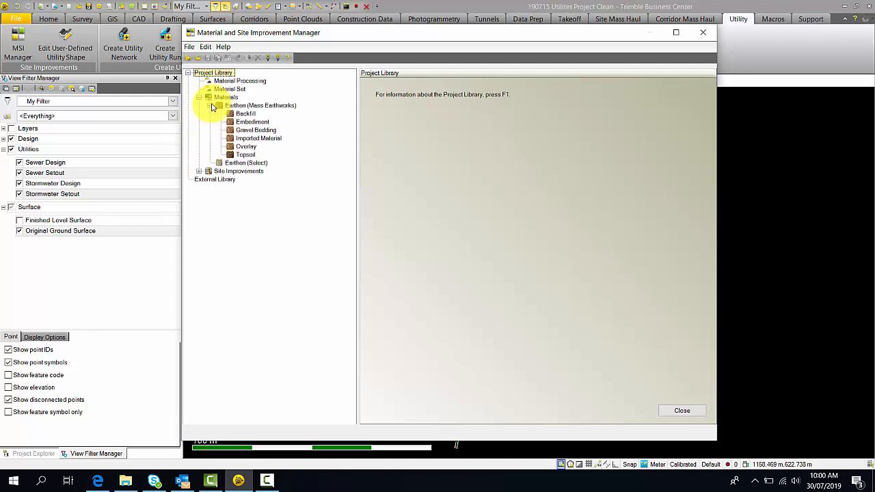
{"action": "left_click", "coordinate": [242, 115]}
{"action": "left_click", "coordinate": [253, 122]}
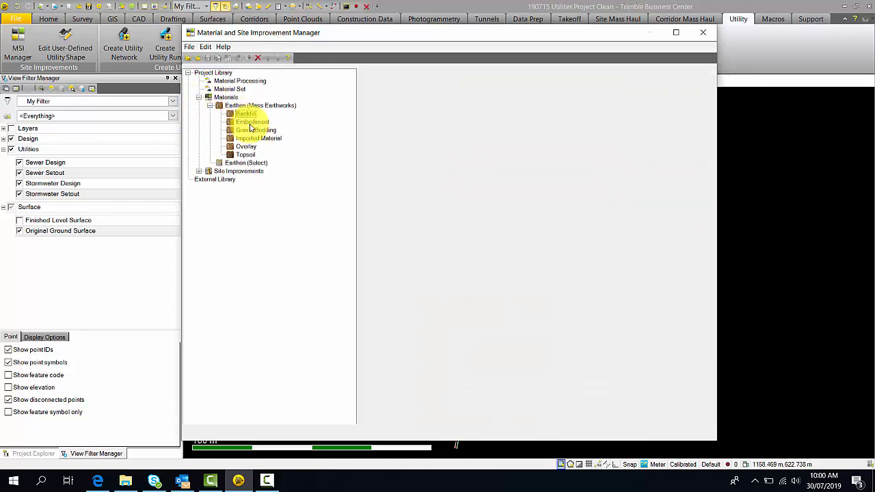
{"action": "left_click", "coordinate": [256, 130]}
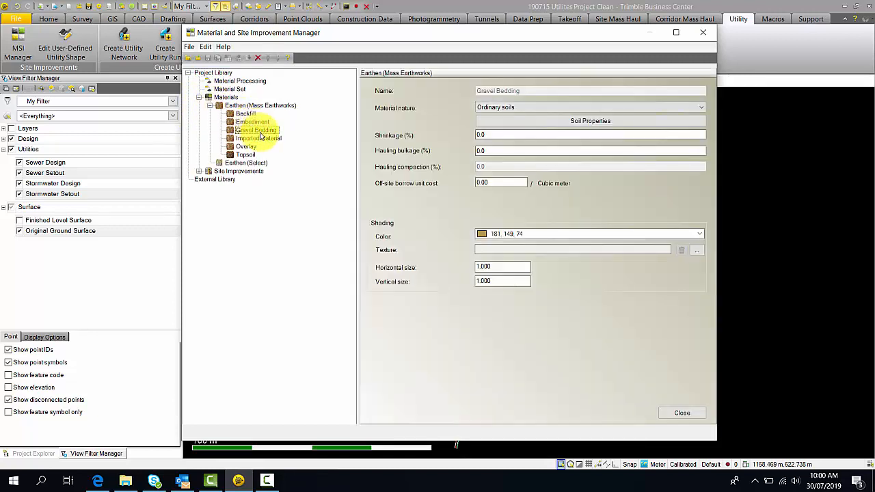
{"action": "left_click", "coordinate": [267, 139]}
{"action": "left_click", "coordinate": [247, 147]}
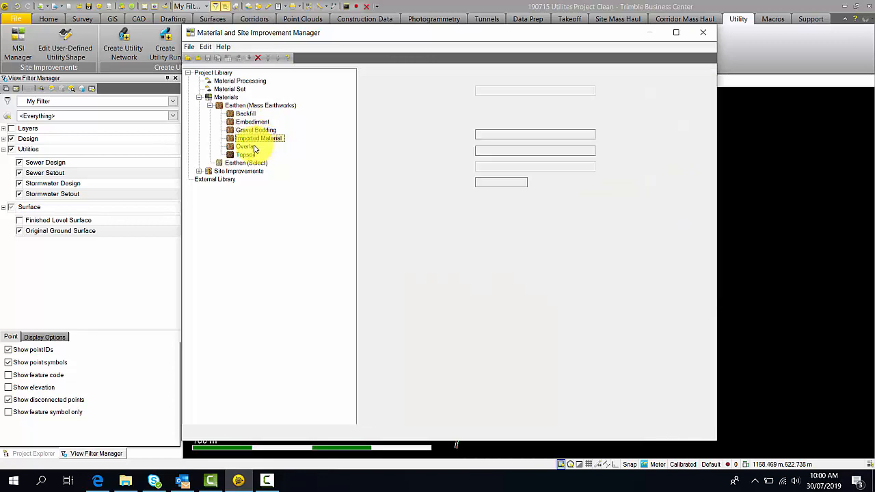
{"action": "left_click", "coordinate": [254, 156]}
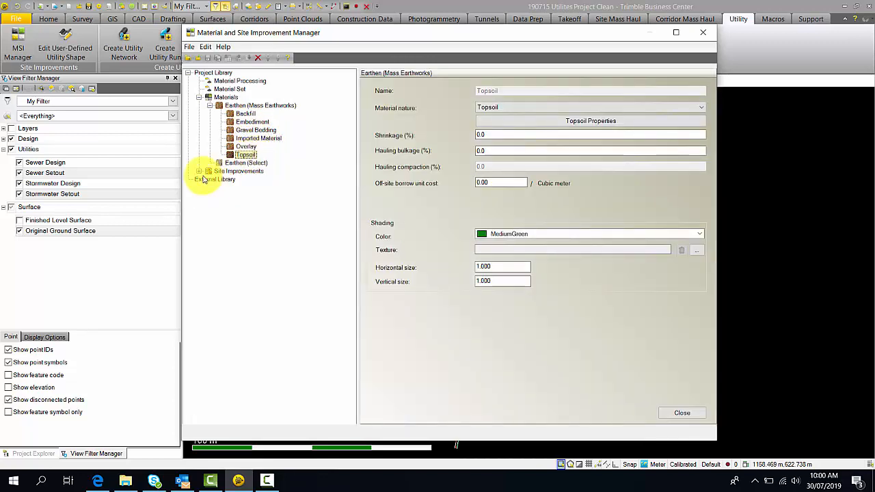
Review the Sewer and Stormwater site improvements, including the 1050 Precast MH manhole and 1050 RCP pipe, and close the manager.
{"action": "left_click", "coordinate": [200, 171]}
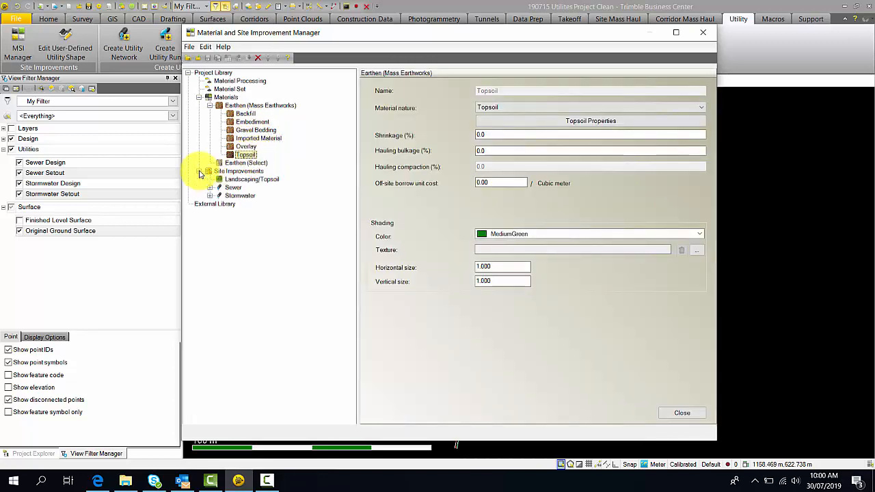
{"action": "left_click", "coordinate": [210, 188]}
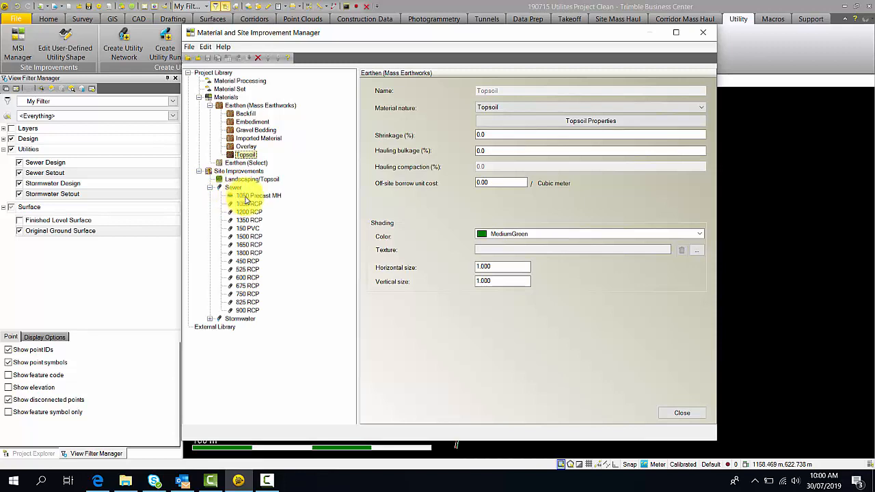
{"action": "left_click", "coordinate": [249, 204]}
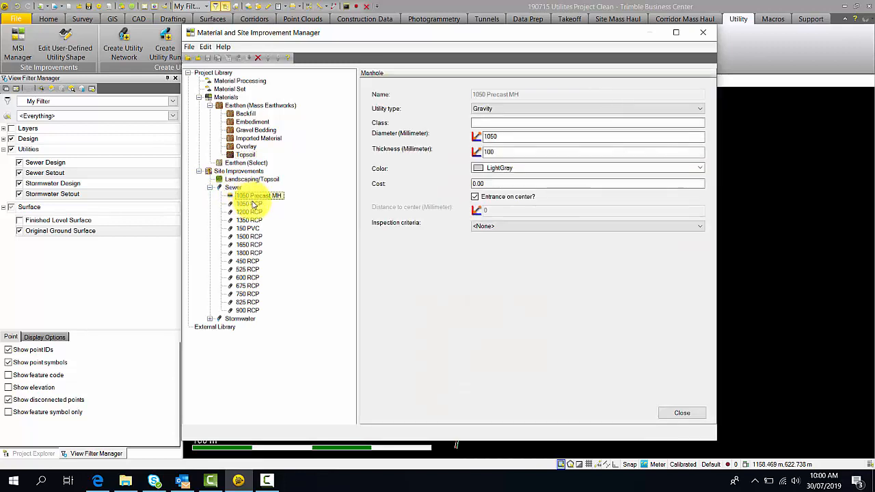
{"action": "left_click", "coordinate": [210, 319]}
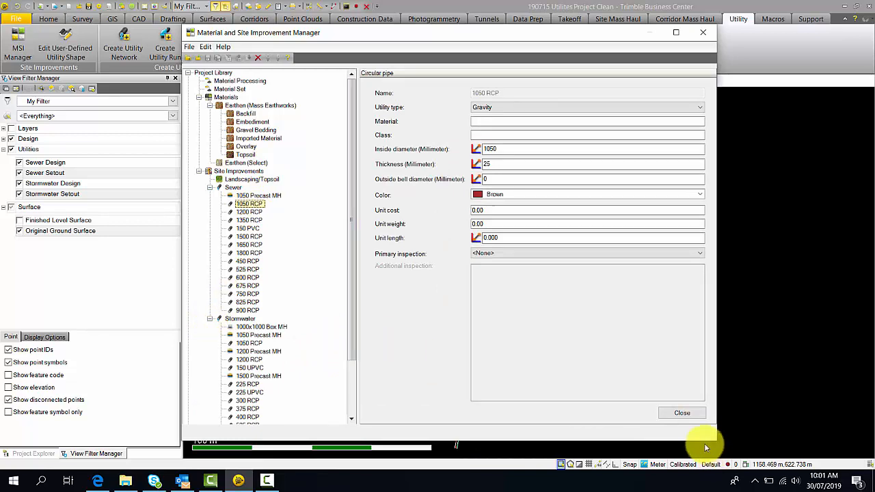
{"action": "left_click", "coordinate": [683, 414]}
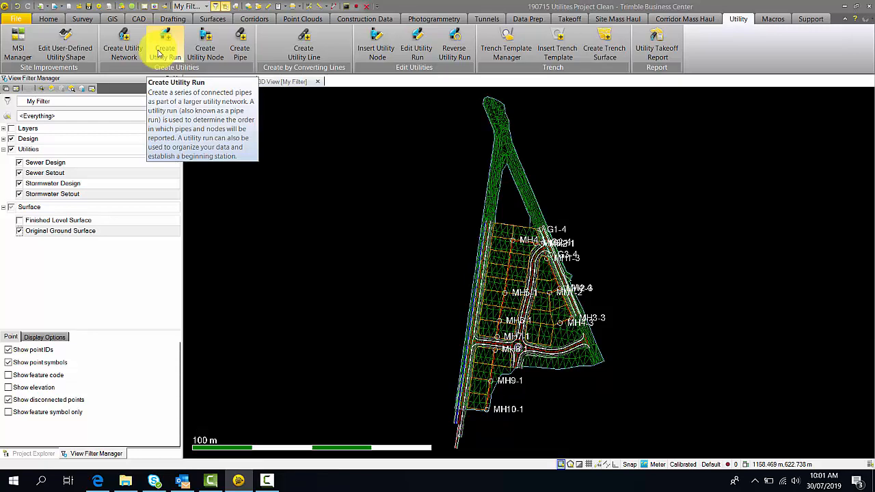
Hide the Original Ground Surface, the Stormwater Design and Stormwater Setout layers, and the Design layer group in the plan view.
{"action": "middle_click_drag", "start_coordinate": [355, 246], "coordinate": [342, 236]}
{"action": "left_click", "coordinate": [19, 230]}
{"action": "left_click", "coordinate": [20, 194]}
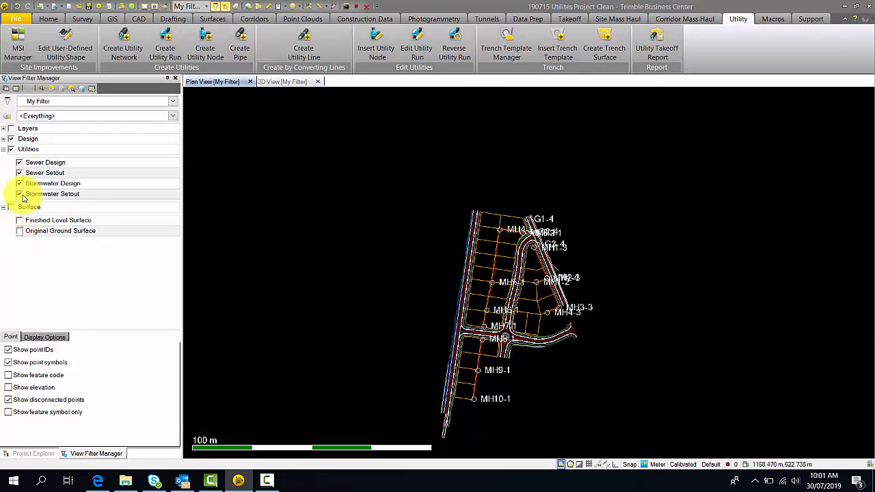
{"action": "left_click", "coordinate": [11, 138]}
{"action": "scroll", "coordinate": [497, 254], "scroll_direction": "up", "scroll_amount": 3}
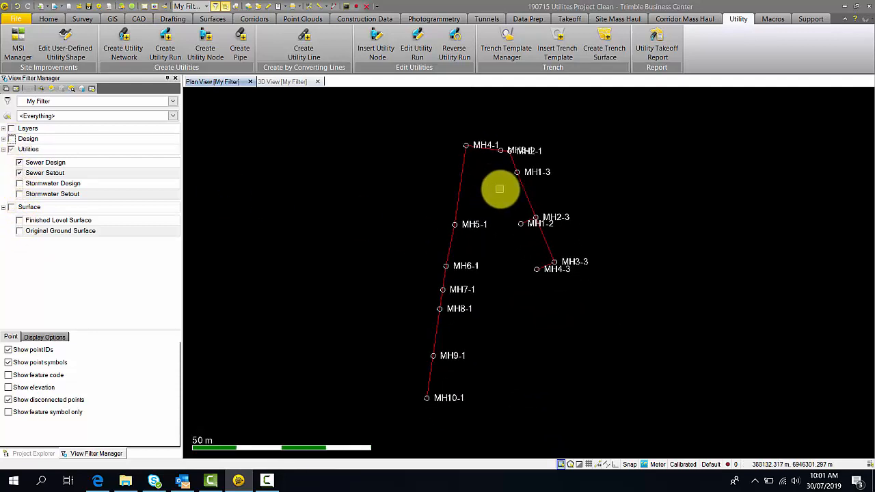
Examine the sewer lines by highlighting the MH4-1, MH1-3 and MH1-2 lines in turn, and clear the selection.
{"action": "left_click", "coordinate": [457, 162]}
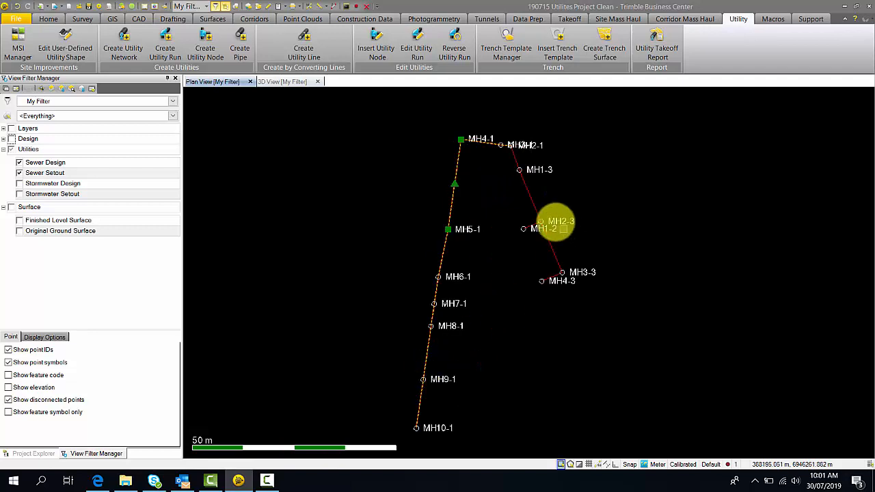
{"action": "left_click", "coordinate": [521, 170]}
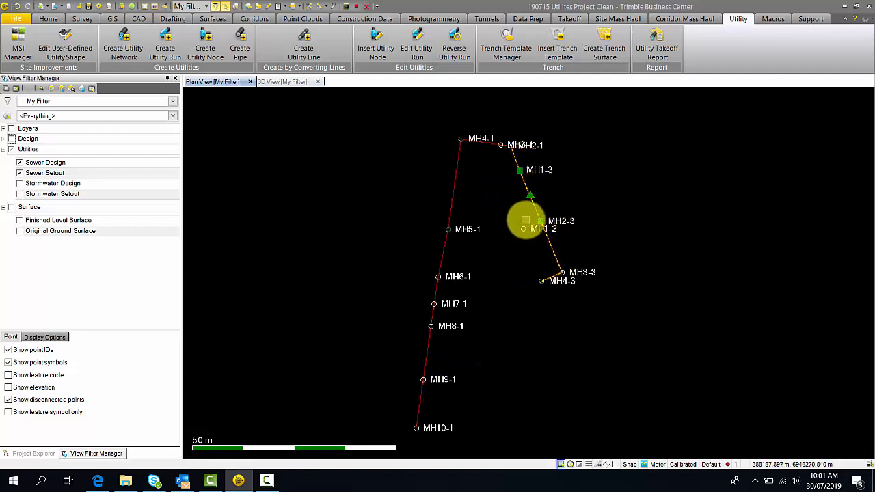
{"action": "scroll", "coordinate": [526, 220], "scroll_direction": "up", "scroll_amount": 3}
{"action": "left_click", "coordinate": [535, 229]}
{"action": "scroll", "coordinate": [523, 221], "scroll_direction": "down", "scroll_amount": 2}
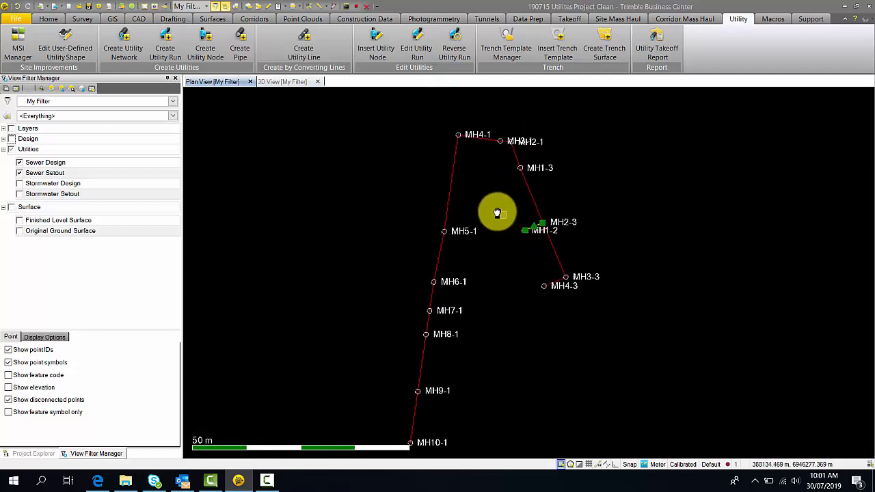
{"action": "scroll", "coordinate": [489, 196], "scroll_direction": "down", "scroll_amount": 1}
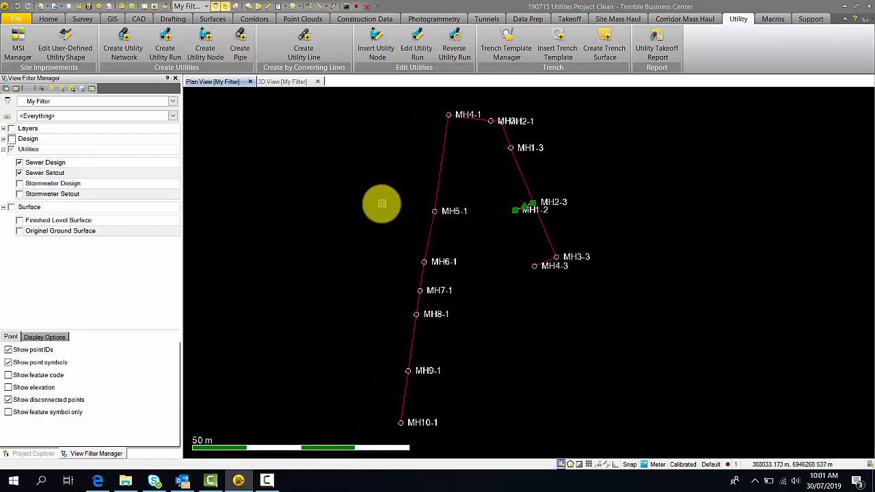
{"action": "left_click", "coordinate": [369, 204]}
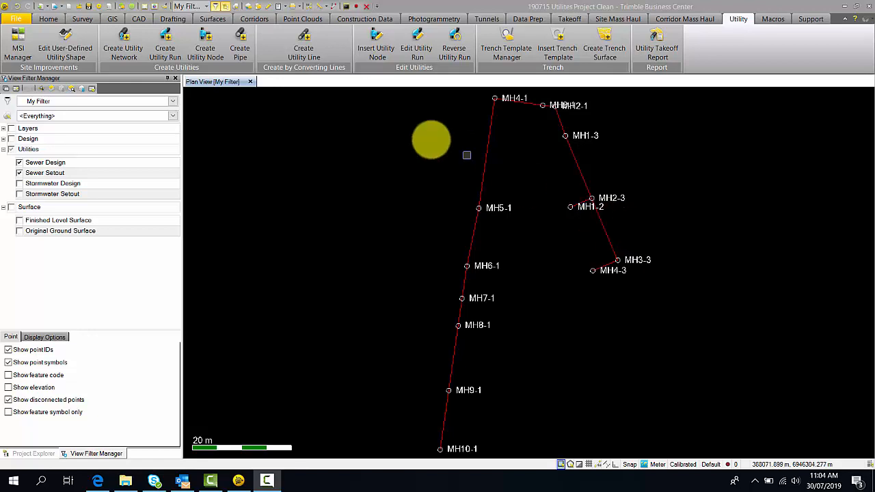
Start a new utility network named Sewer Network with the type Gravity.
{"action": "left_click", "coordinate": [120, 41]}
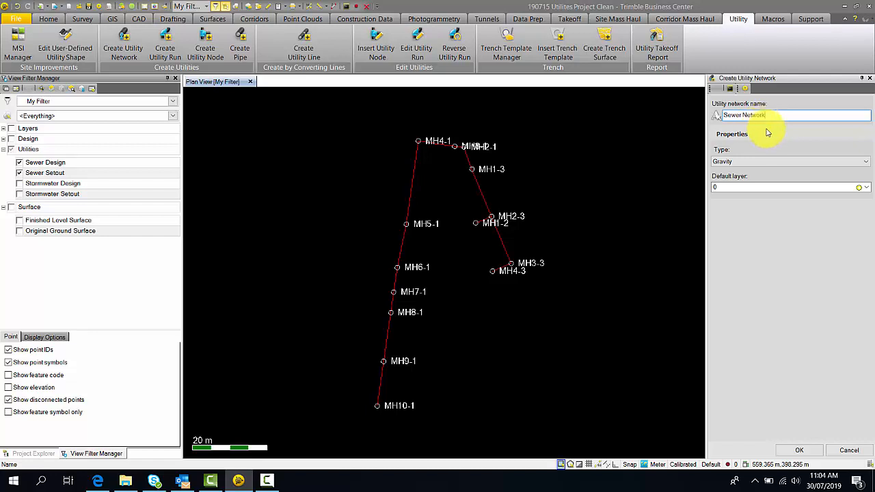
{"action": "left_click", "coordinate": [866, 162]}
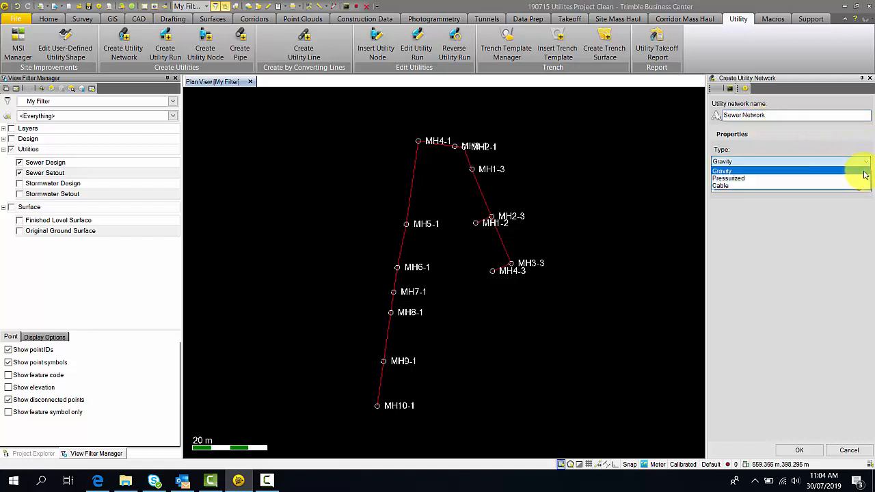
{"action": "left_click", "coordinate": [863, 170]}
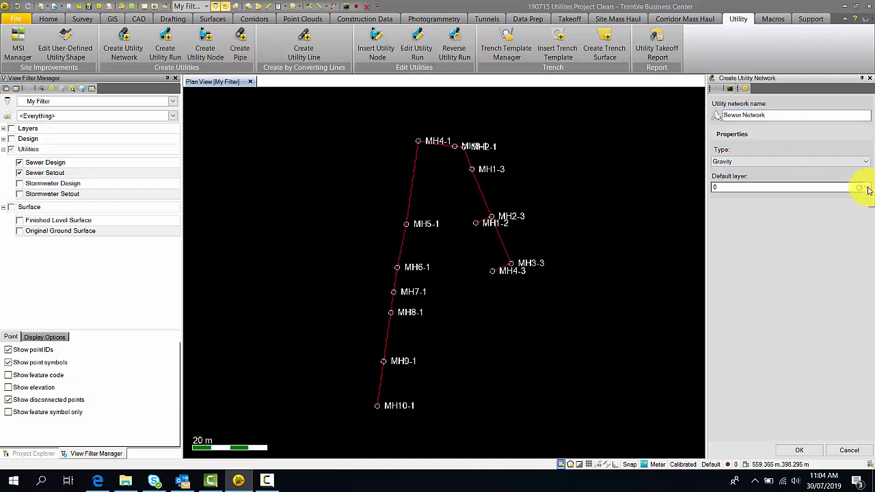
Add a Sewer Network layer in the Utilities group as the network's default layer, and create the utility network.
{"action": "left_click", "coordinate": [869, 190]}
{"action": "scroll", "coordinate": [854, 205], "scroll_direction": "down", "scroll_amount": 1}
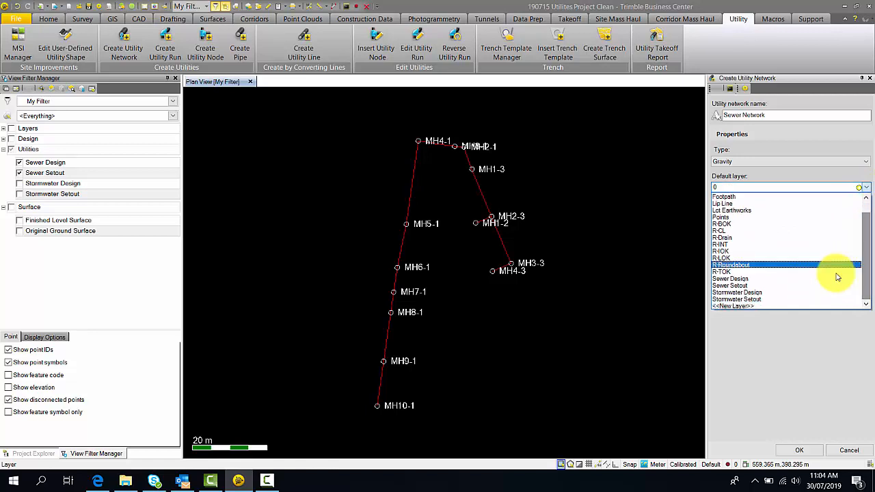
{"action": "left_click", "coordinate": [801, 306]}
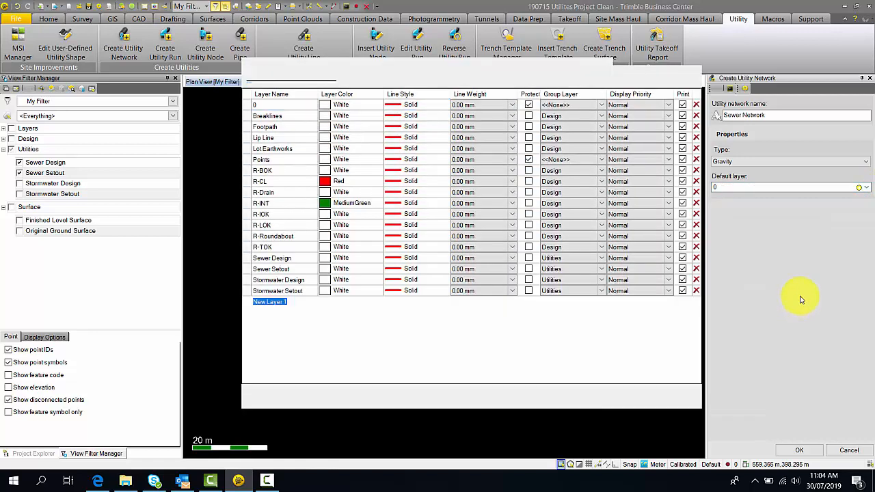
{"action": "type", "text": "Sewer Network"}
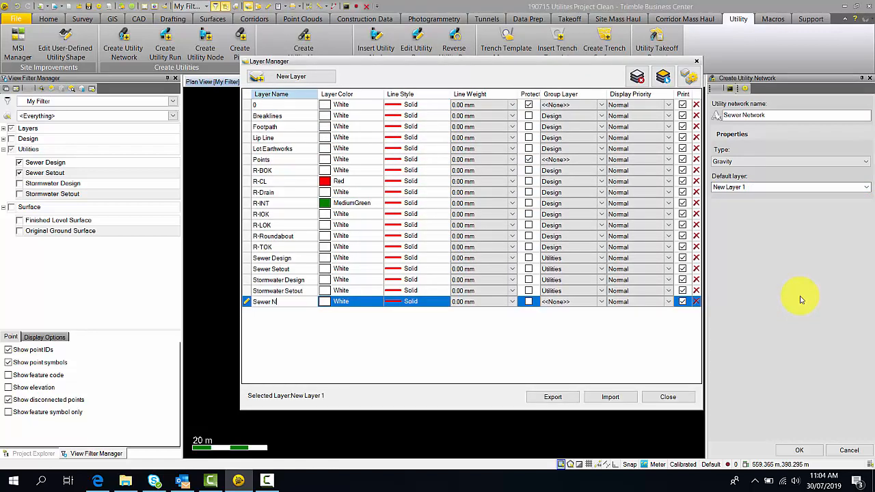
{"action": "left_click", "coordinate": [596, 303]}
{"action": "left_click", "coordinate": [595, 307]}
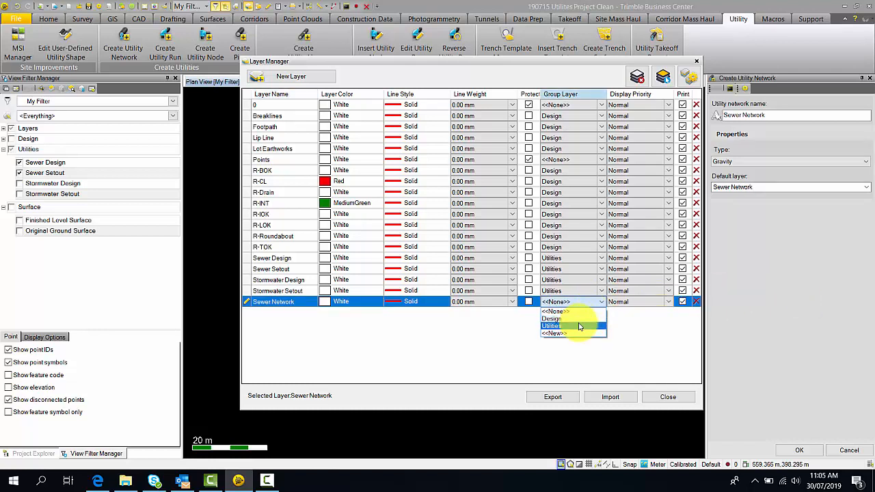
{"action": "left_click", "coordinate": [577, 327]}
{"action": "left_click", "coordinate": [665, 399]}
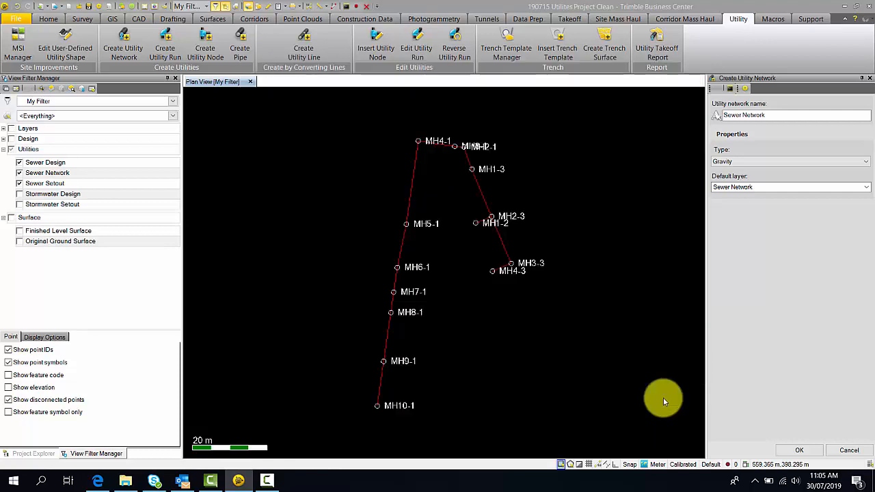
{"action": "left_click", "coordinate": [812, 451]}
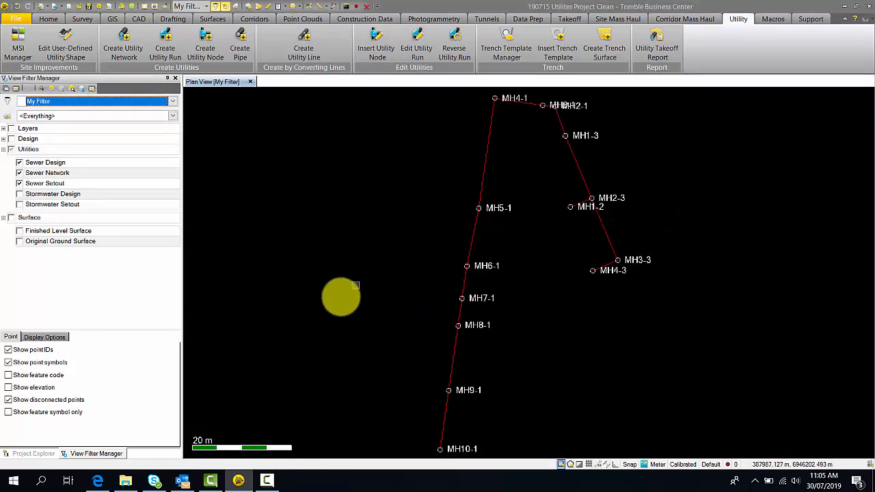
Start a new utility run named Sewer Line 1 in the Sewer Network.
{"action": "left_click", "coordinate": [43, 454]}
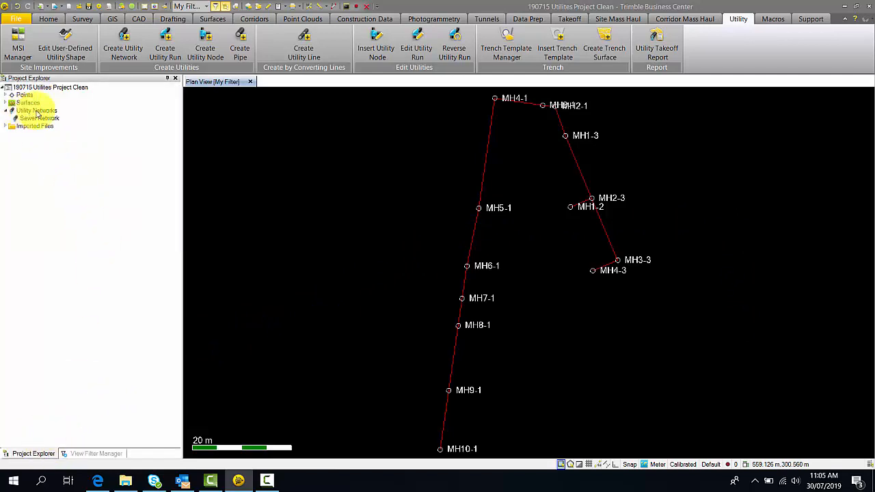
{"action": "left_click", "coordinate": [56, 120]}
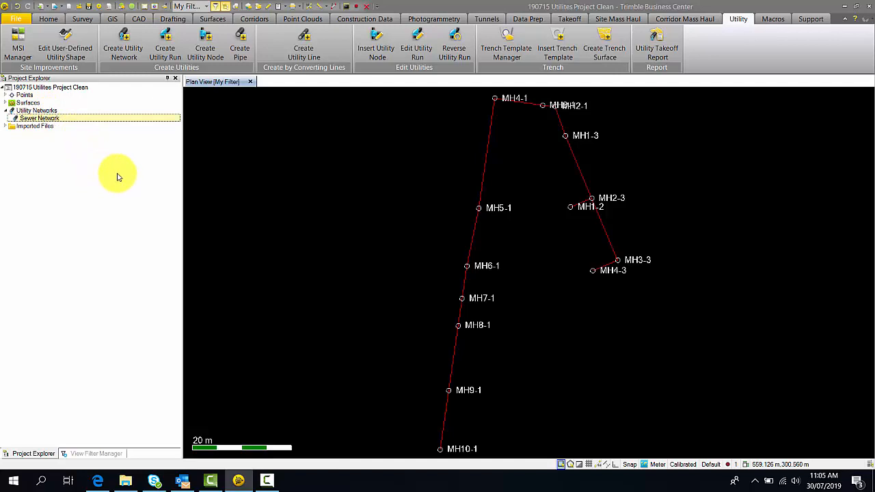
{"action": "left_click", "coordinate": [167, 48]}
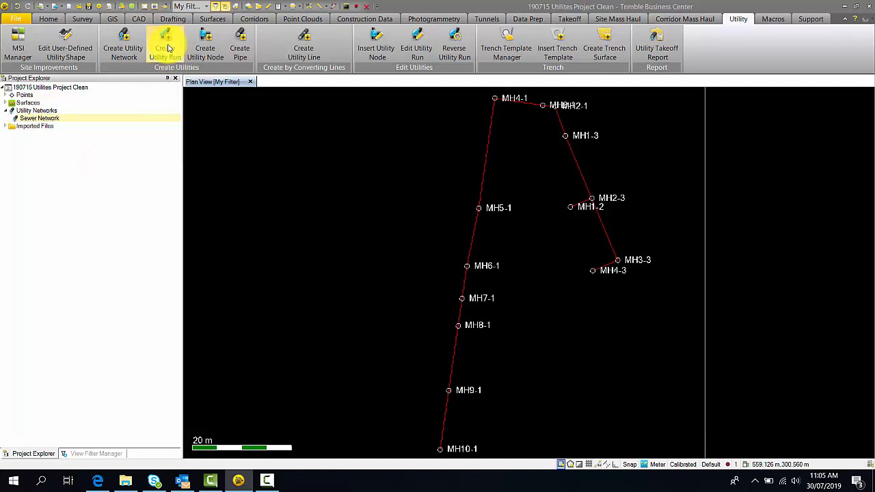
{"action": "scroll", "coordinate": [443, 136], "scroll_direction": "up", "scroll_amount": 5}
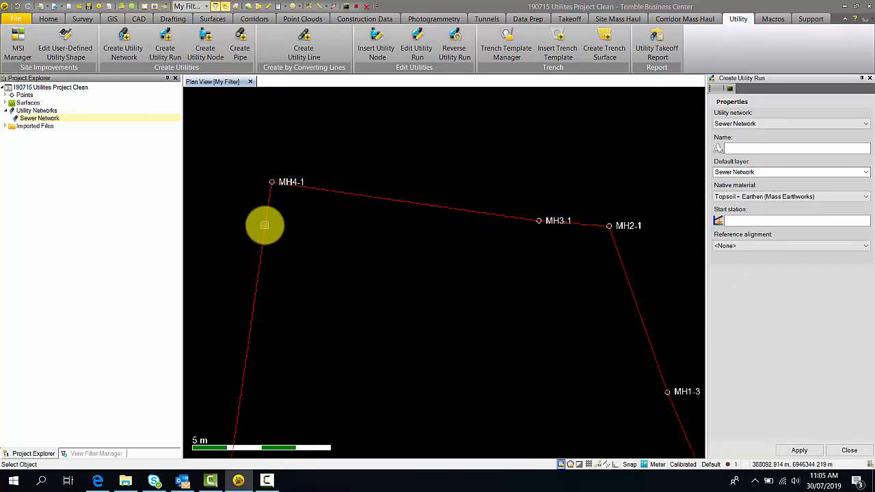
{"action": "left_click", "coordinate": [748, 150]}
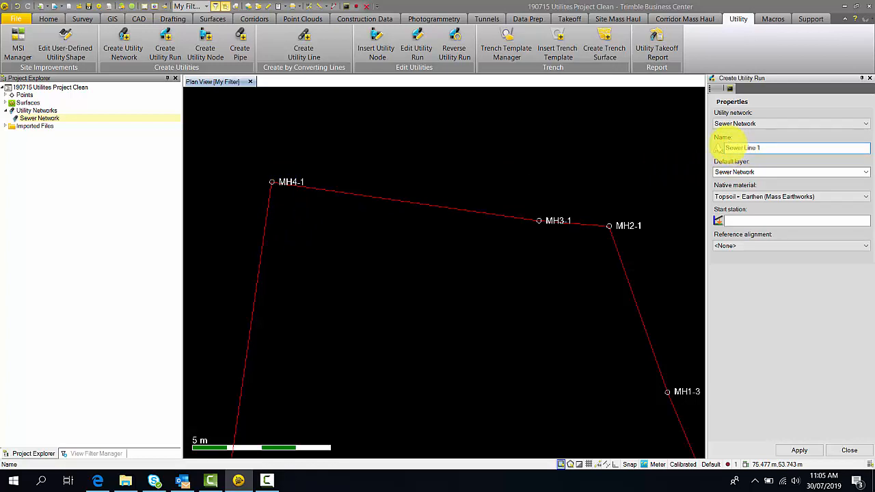
Create the run with native material Topsoil - Earthen (Mass Earthworks) and start station 0, and select Sewer Line 1 under the Sewer Network.
{"action": "left_click", "coordinate": [867, 199]}
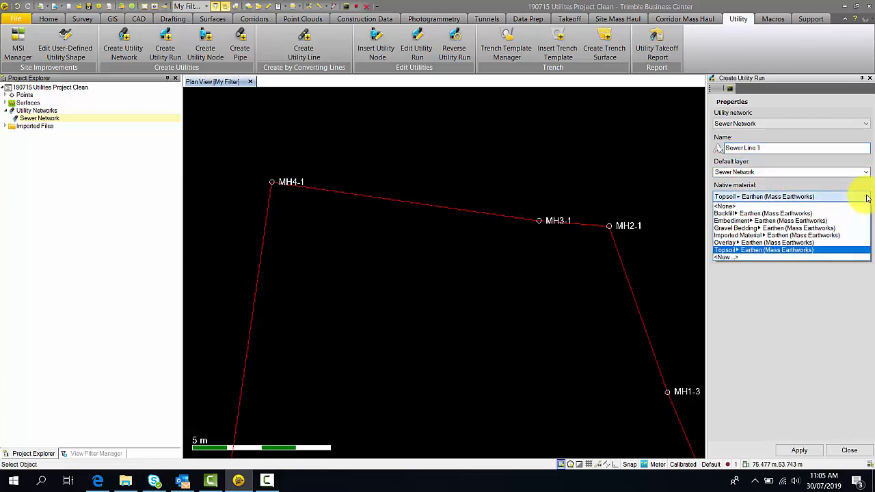
{"action": "left_click", "coordinate": [761, 251]}
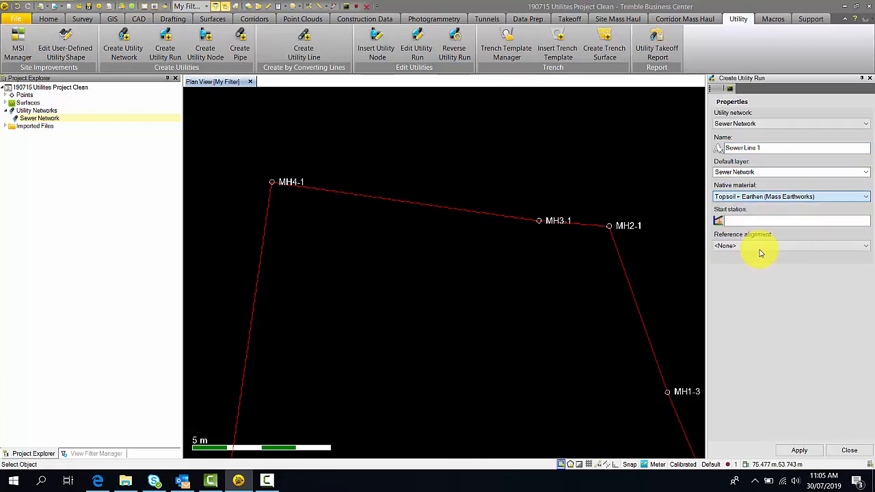
{"action": "left_click", "coordinate": [752, 220]}
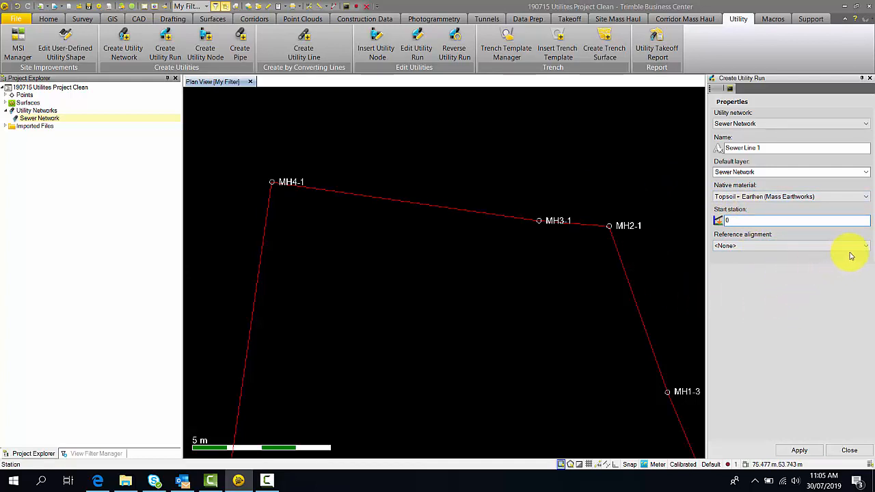
{"action": "left_click", "coordinate": [798, 451]}
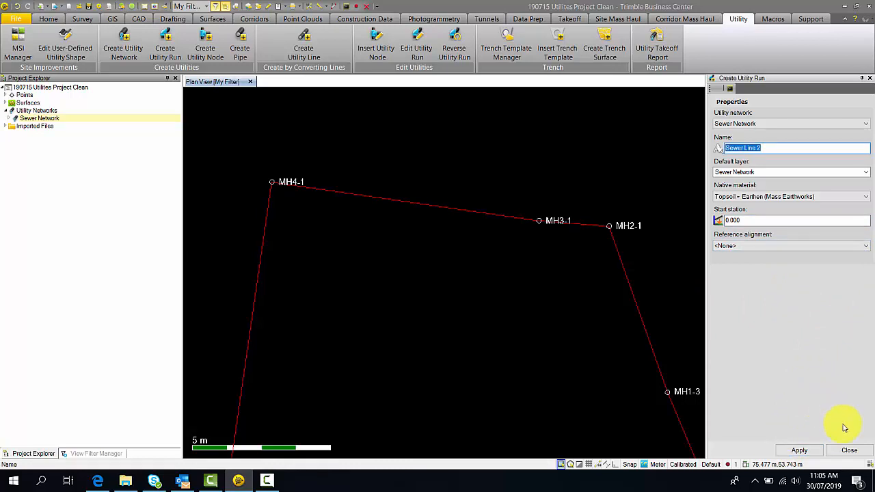
{"action": "left_click", "coordinate": [854, 453]}
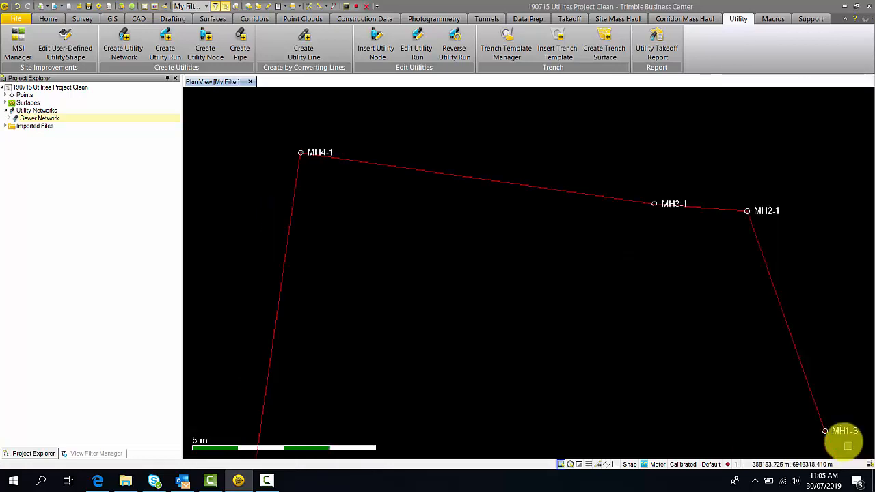
{"action": "left_click", "coordinate": [10, 121]}
{"action": "left_click", "coordinate": [47, 127]}
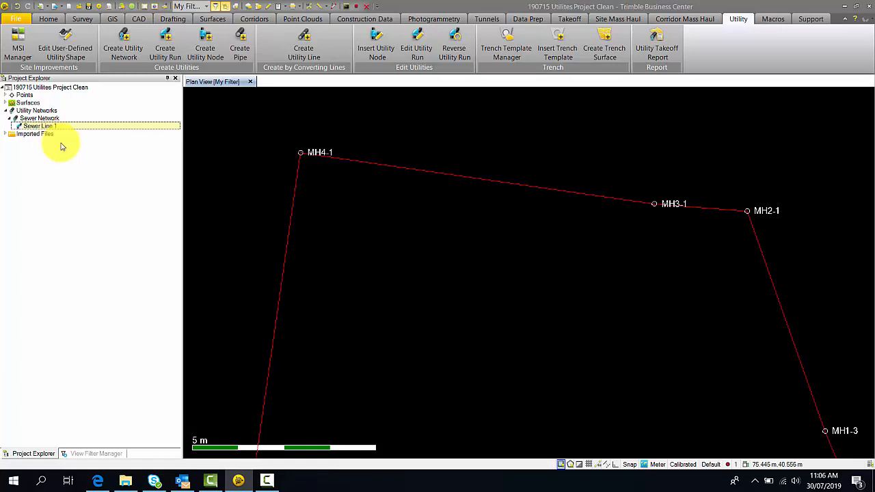
Start a utility node named MH2-1 with the description Sewer Line 1, on a new Sewer Pits layer in the Utilities group.
{"action": "left_click", "coordinate": [205, 47]}
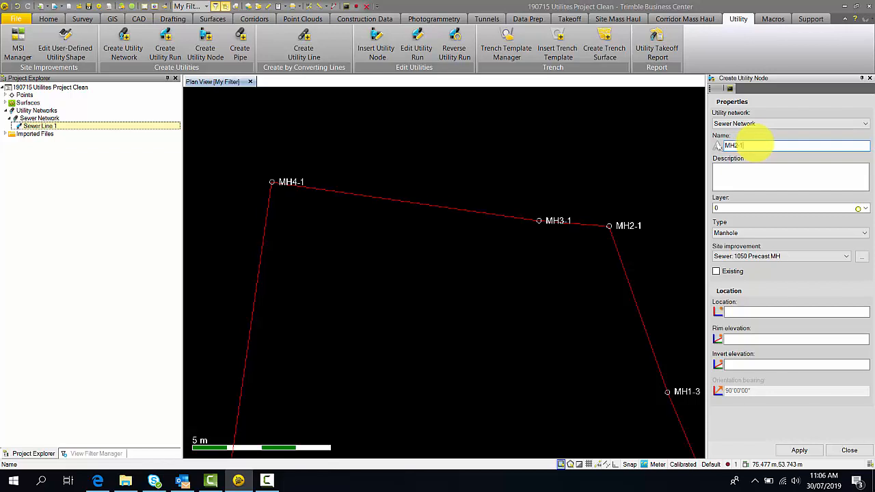
{"action": "left_click", "coordinate": [801, 174]}
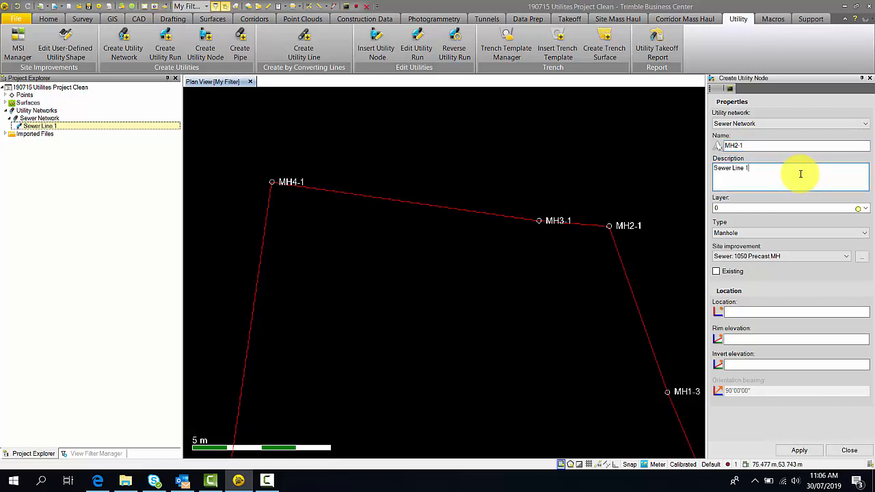
{"action": "left_click", "coordinate": [863, 209]}
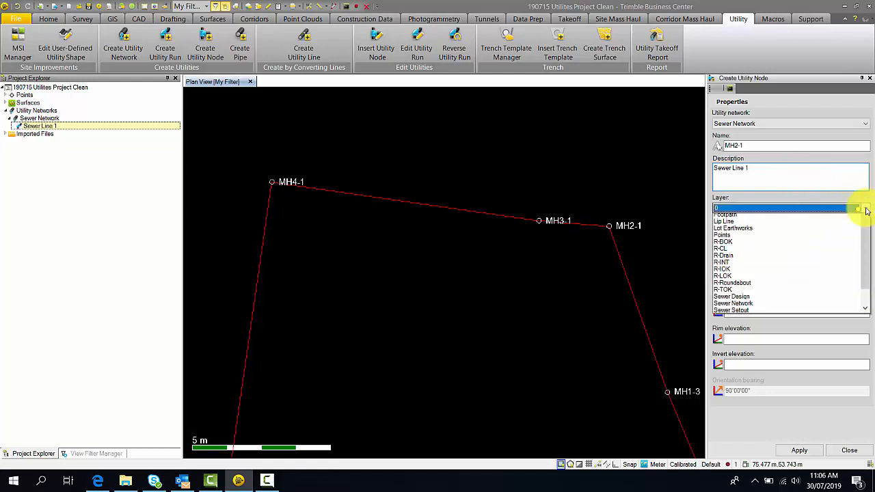
{"action": "scroll", "coordinate": [860, 244], "scroll_direction": "down", "scroll_amount": 5}
{"action": "left_click", "coordinate": [825, 327]}
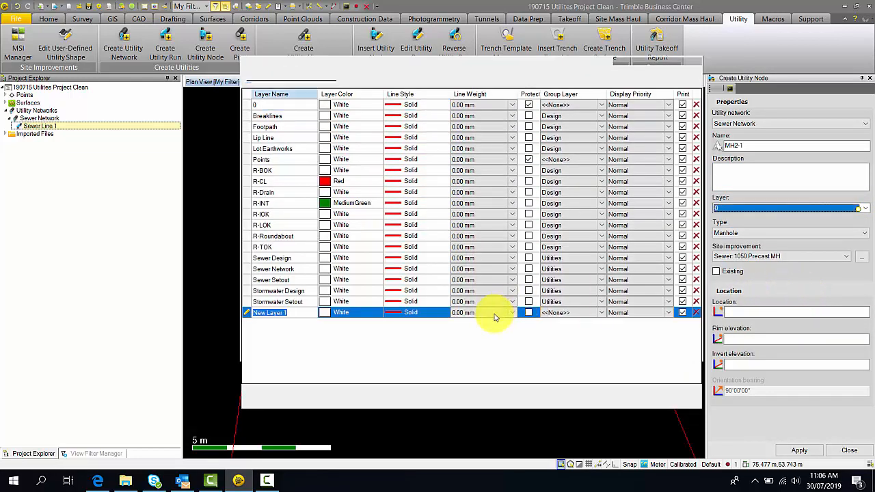
{"action": "type", "text": "Sewer Pits"}
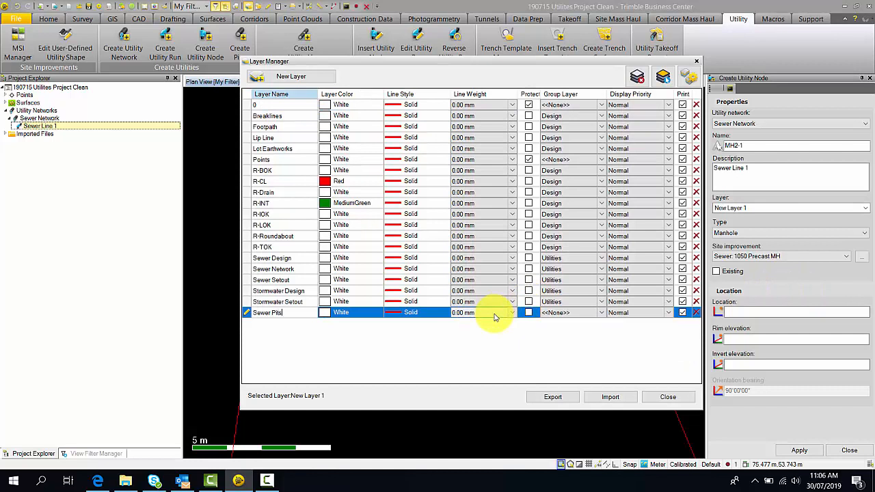
{"action": "left_click", "coordinate": [600, 312]}
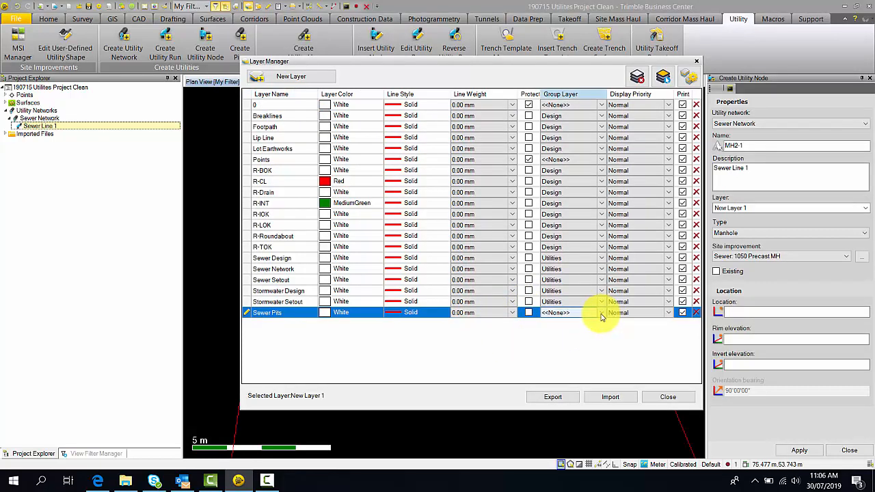
{"action": "left_click", "coordinate": [601, 313]}
{"action": "left_click", "coordinate": [595, 337]}
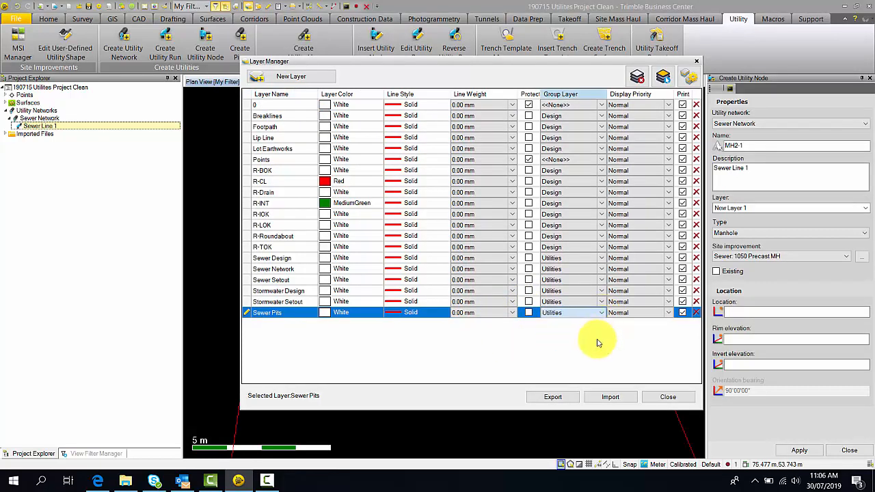
{"action": "left_click", "coordinate": [674, 398]}
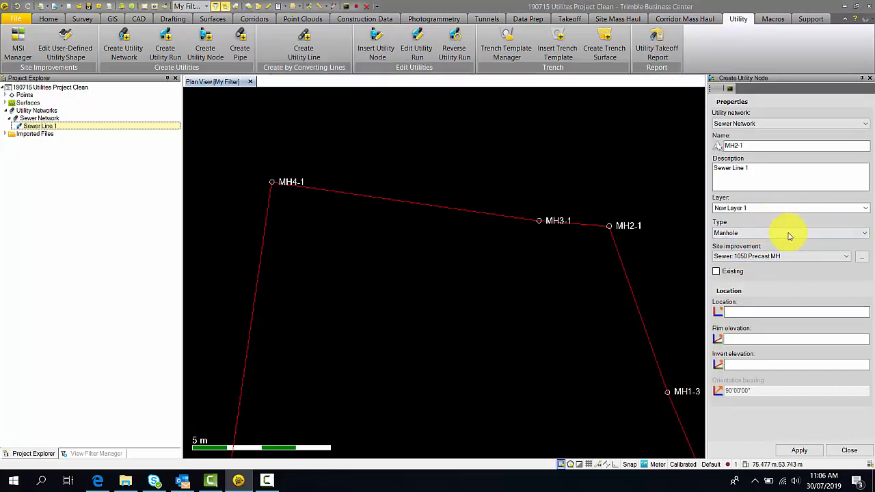
Set the node's type to Manhole and its site improvement to Sewer: 1050 Precast MH.
{"action": "left_click", "coordinate": [865, 233]}
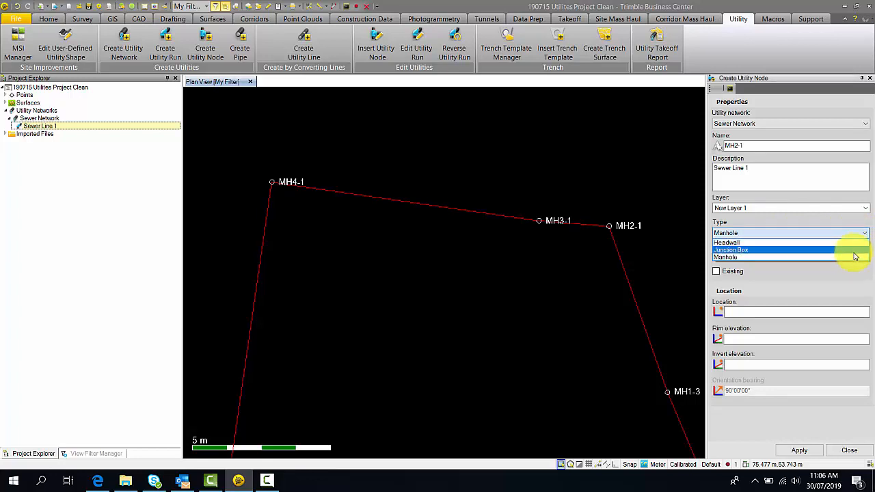
{"action": "left_click", "coordinate": [848, 231]}
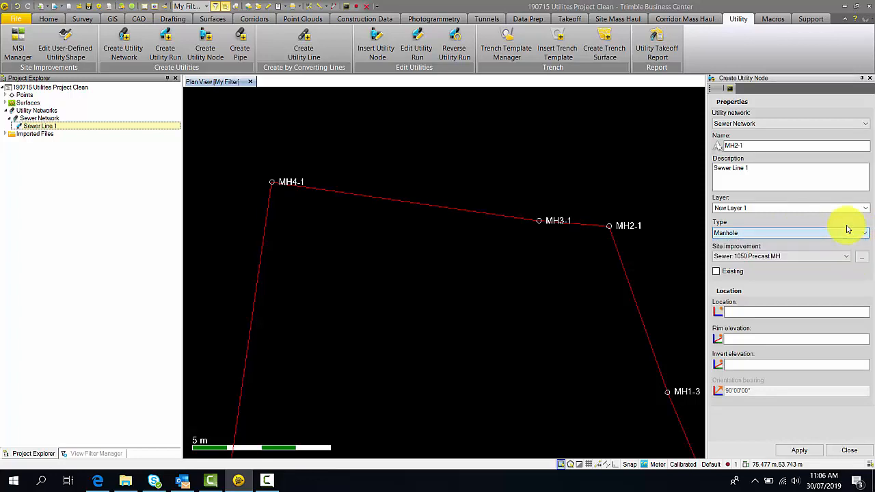
{"action": "left_click", "coordinate": [853, 232]}
{"action": "left_click", "coordinate": [854, 251]}
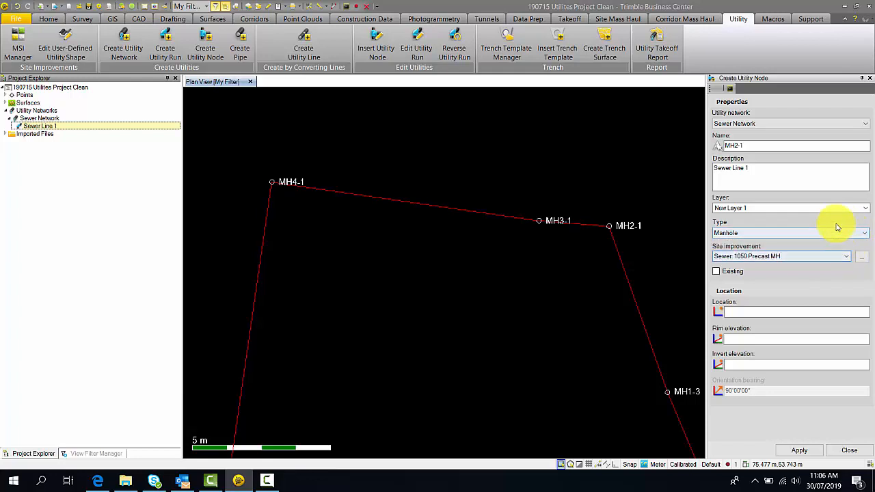
{"action": "left_click", "coordinate": [847, 256]}
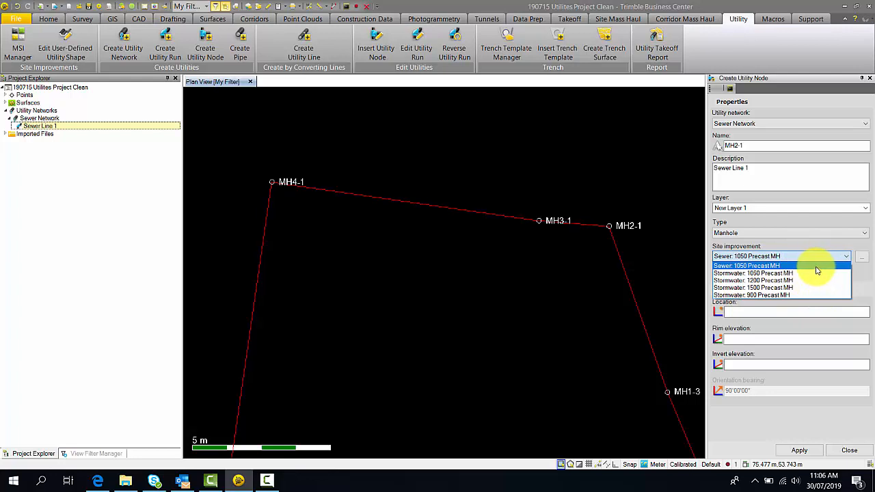
{"action": "left_click", "coordinate": [818, 266]}
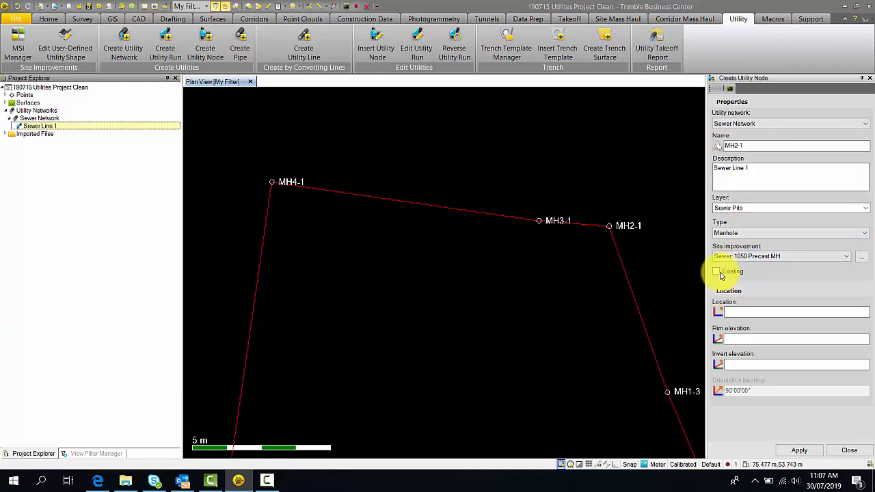
Locate the node at point MH2-1 with rim elevation 539.335 and invert elevation 537.016, and create it.
{"action": "left_click", "coordinate": [748, 312]}
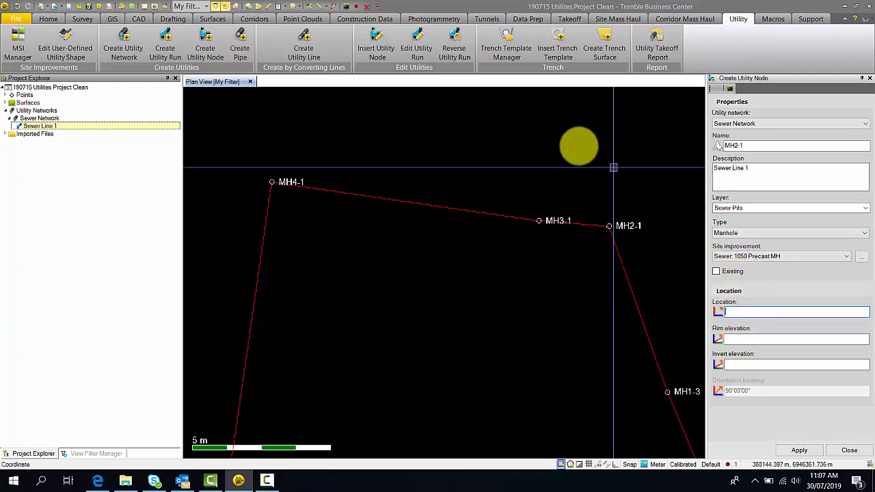
{"action": "right_click", "coordinate": [571, 137]}
{"action": "left_click", "coordinate": [600, 244]}
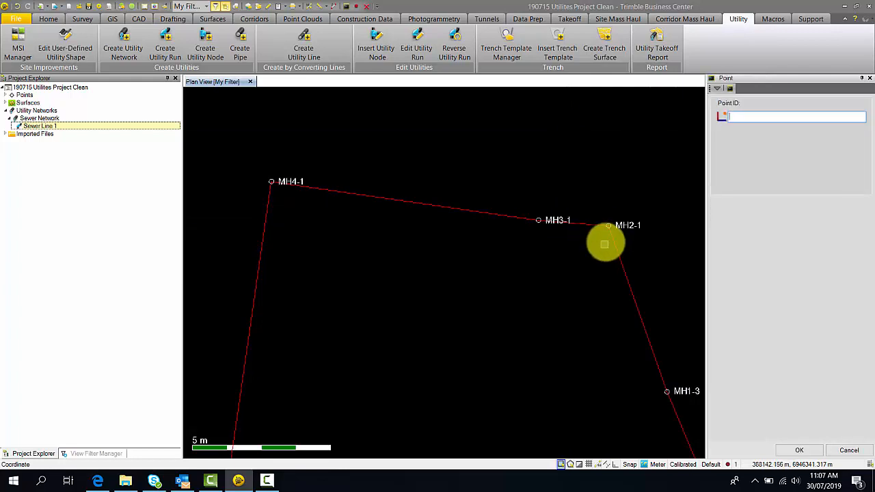
{"action": "left_click", "coordinate": [609, 225]}
{"action": "left_click", "coordinate": [729, 338]}
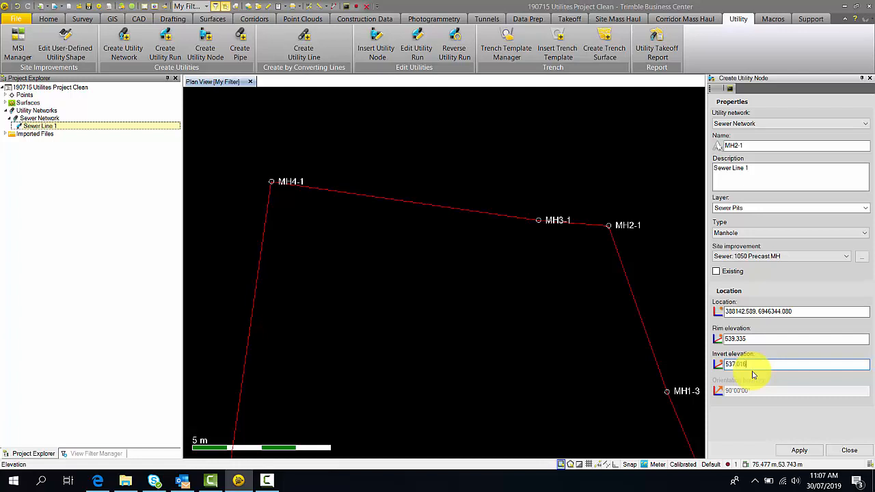
{"action": "left_click", "coordinate": [802, 452]}
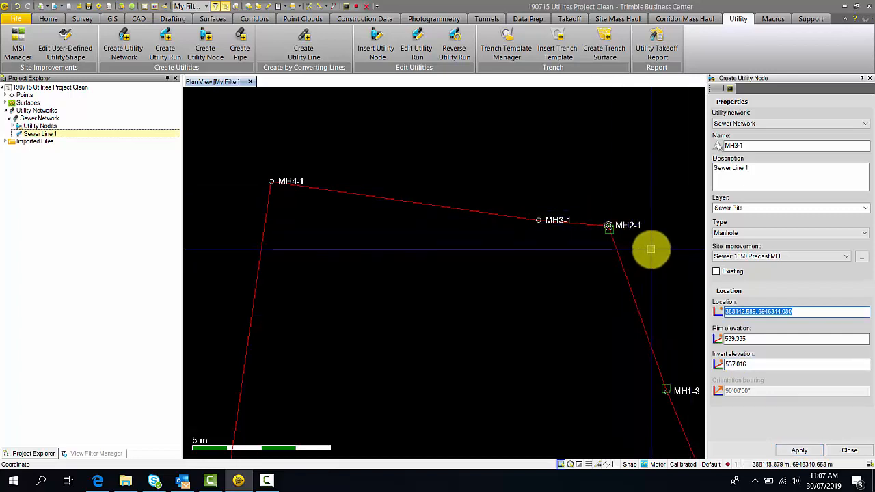
Examine the new MH2-1 manhole in plan and in a 3D view, and return to the plan view around MH3-1.
{"action": "scroll", "coordinate": [614, 226], "scroll_direction": "up", "scroll_amount": 4}
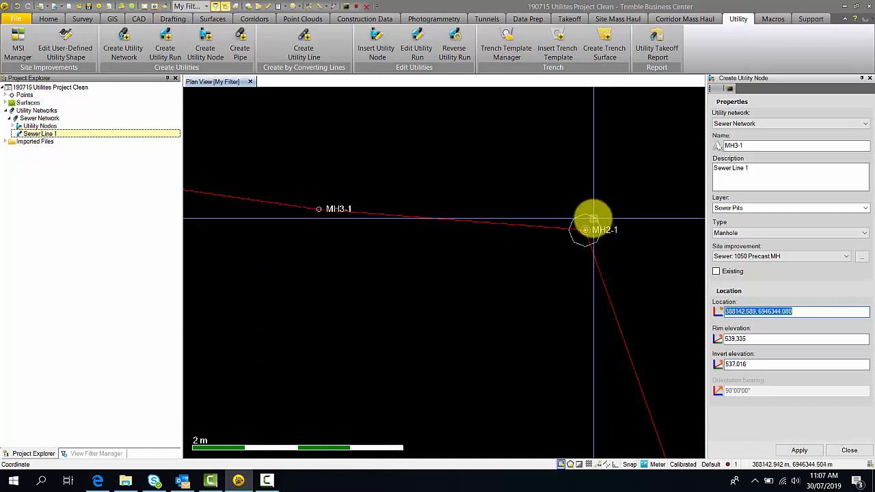
{"action": "scroll", "coordinate": [593, 219], "scroll_direction": "down", "scroll_amount": 2}
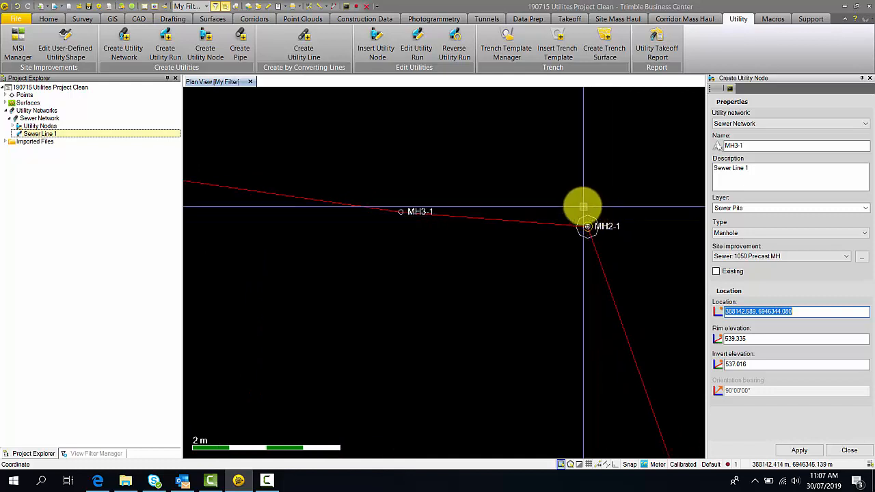
{"action": "left_click", "coordinate": [166, 7]}
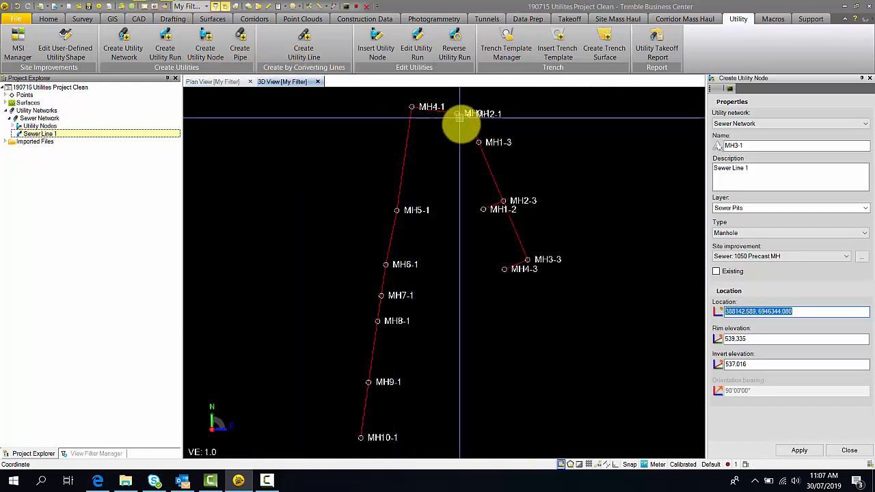
{"action": "scroll", "coordinate": [459, 161], "scroll_direction": "up", "scroll_amount": 6}
{"action": "middle_click_drag", "start_coordinate": [465, 114], "coordinate": [469, 198]}
{"action": "scroll", "coordinate": [472, 197], "scroll_direction": "up", "scroll_amount": 4}
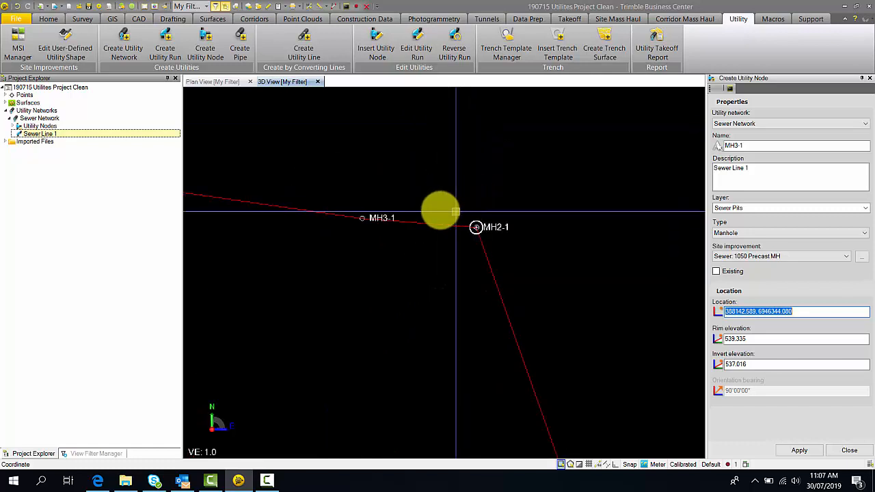
{"action": "right_click_drag", "start_coordinate": [422, 202], "coordinate": [441, 152]}
{"action": "middle_click_drag", "start_coordinate": [443, 186], "coordinate": [506, 194]}
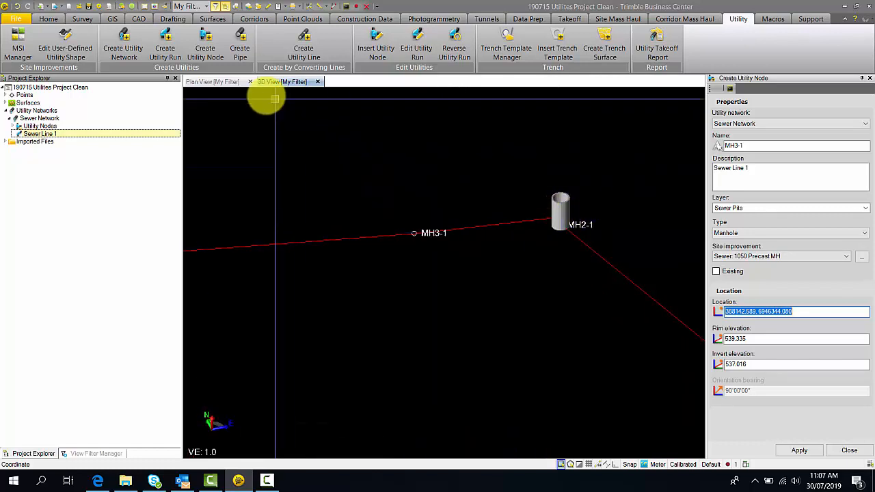
{"action": "left_click", "coordinate": [227, 82]}
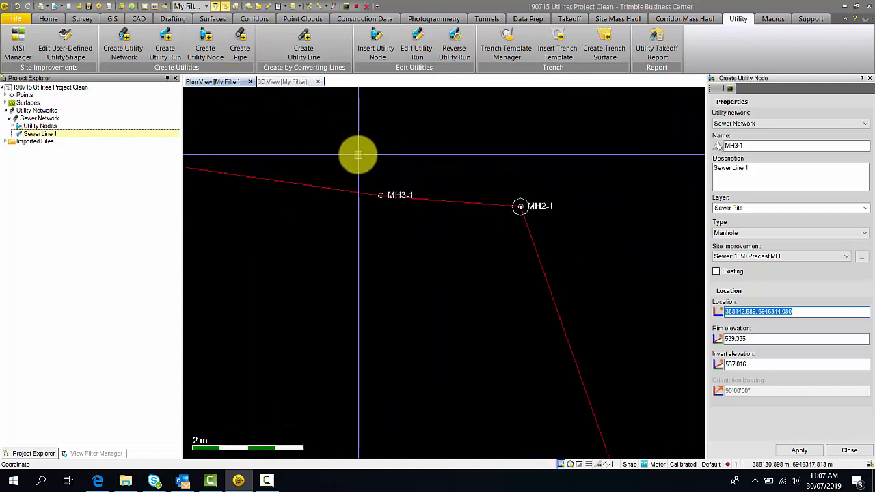
{"action": "scroll", "coordinate": [358, 155], "scroll_direction": "down", "scroll_amount": 2}
{"action": "middle_click_drag", "start_coordinate": [364, 155], "coordinate": [470, 213]}
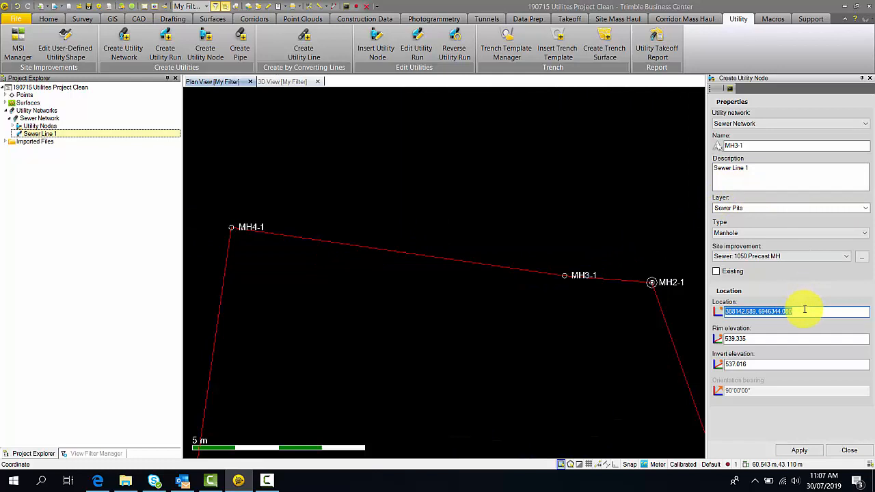
Locate node MH3-1 at point MH3-1 with rim elevation 539.665 and invert elevation 537.854, and create it.
{"action": "right_click", "coordinate": [537, 191]}
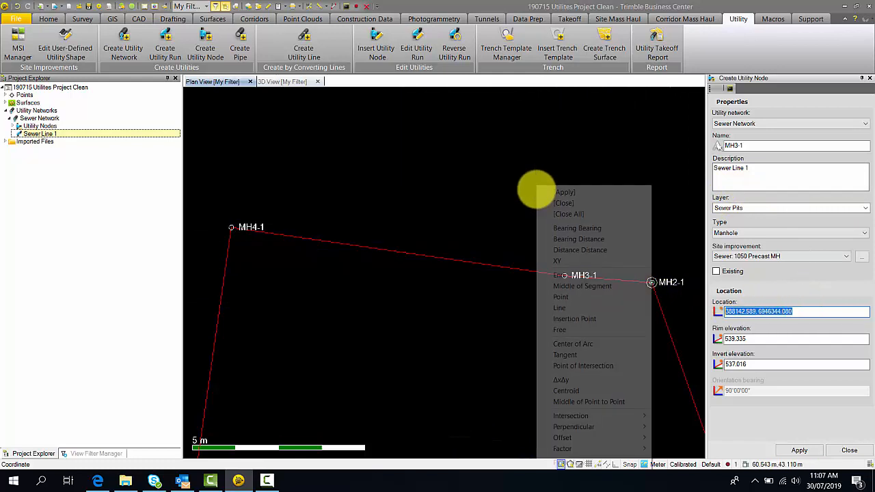
{"action": "left_click", "coordinate": [575, 296]}
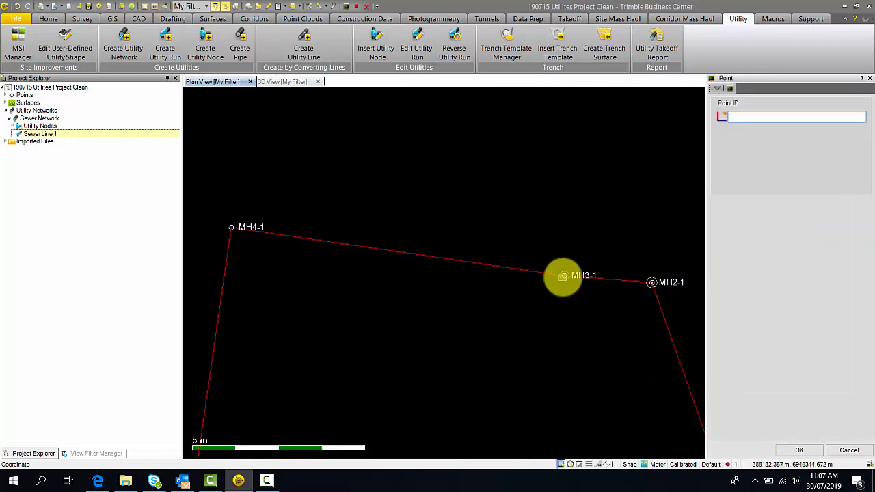
{"action": "left_click", "coordinate": [563, 276]}
{"action": "left_click", "coordinate": [781, 340]}
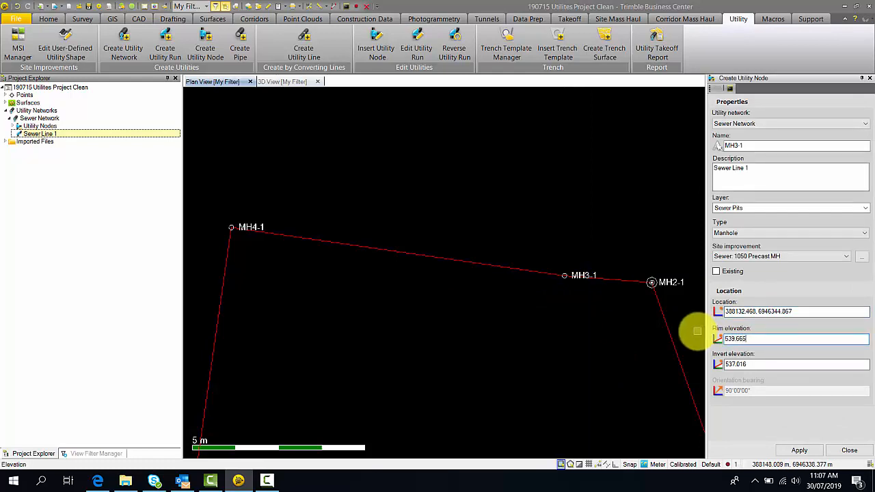
{"action": "left_click", "coordinate": [746, 364]}
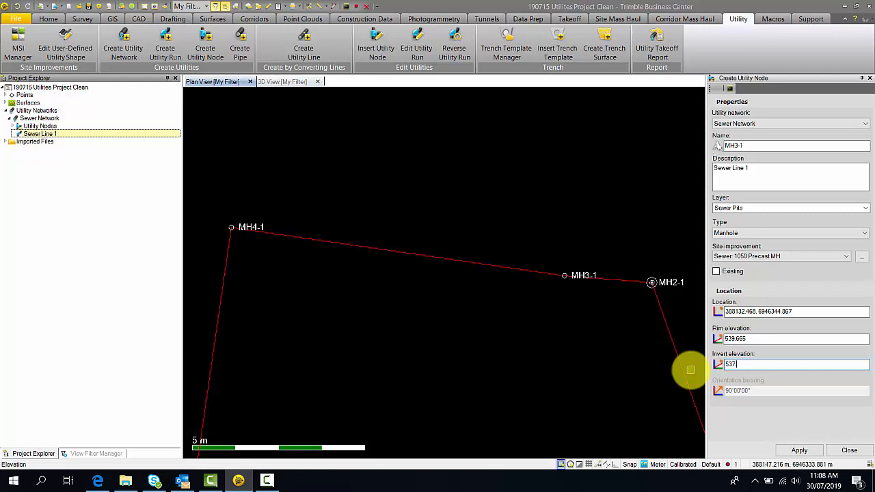
{"action": "left_click", "coordinate": [799, 450]}
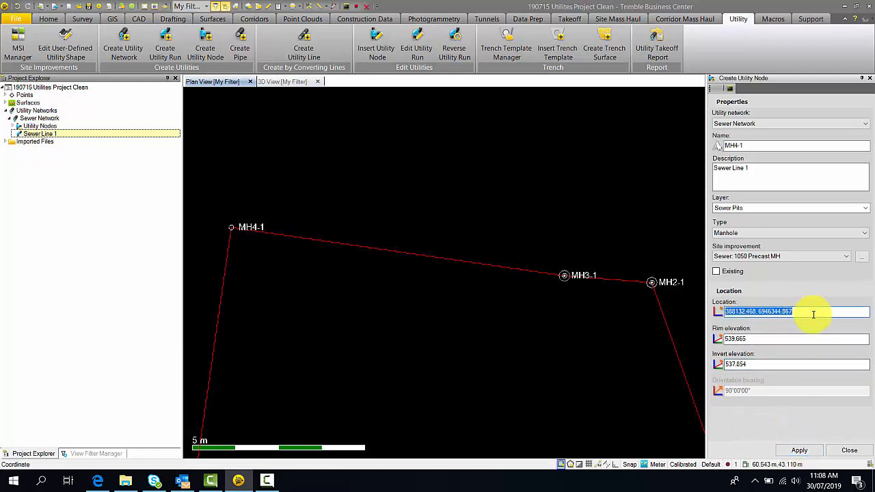
Create node MH4-1 at point MH4-1 with rim elevation 540.324 and invert elevation 538.284, and finish creating nodes.
{"action": "right_click", "coordinate": [325, 141]}
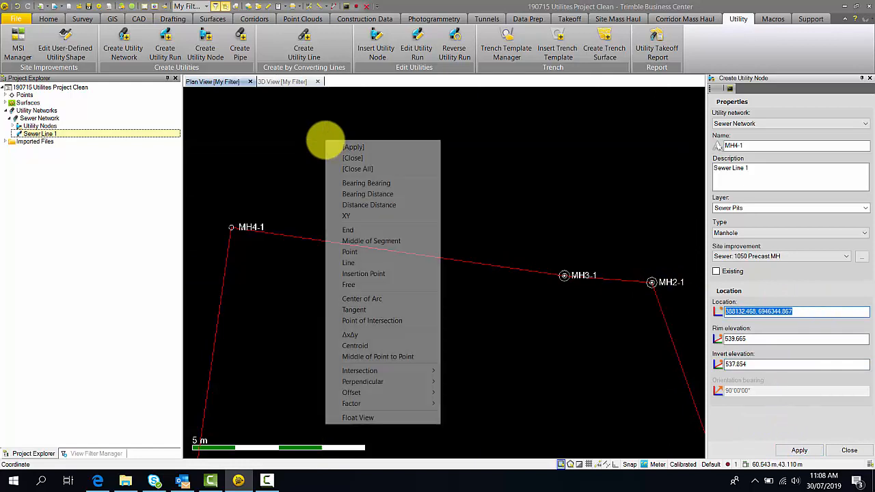
{"action": "left_click", "coordinate": [358, 257]}
{"action": "left_click", "coordinate": [232, 227]}
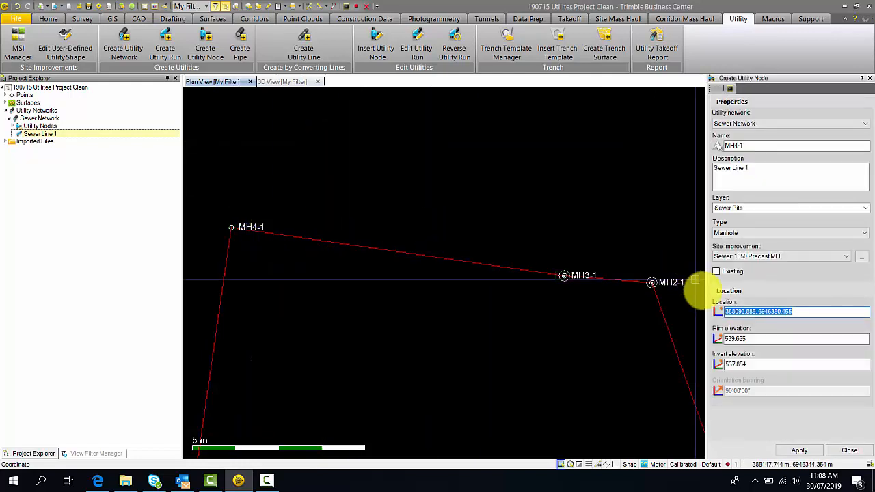
{"action": "left_click", "coordinate": [755, 340]}
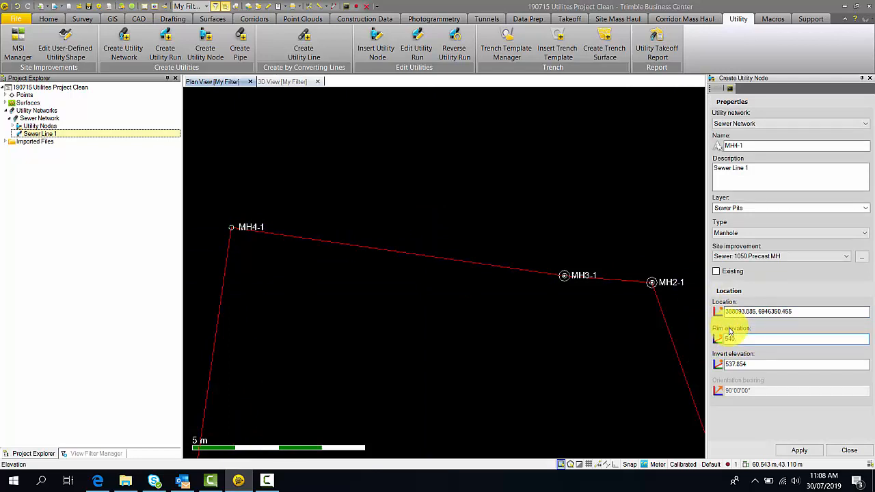
{"action": "left_click", "coordinate": [781, 364]}
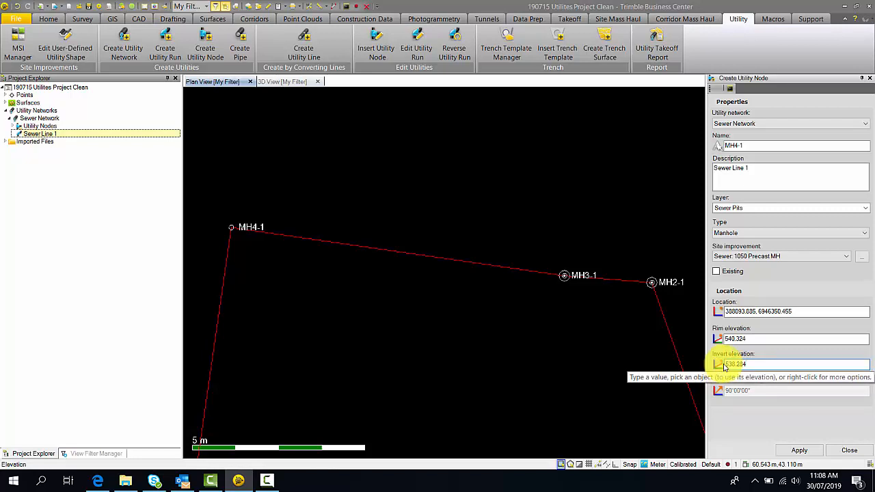
{"action": "left_click", "coordinate": [800, 451]}
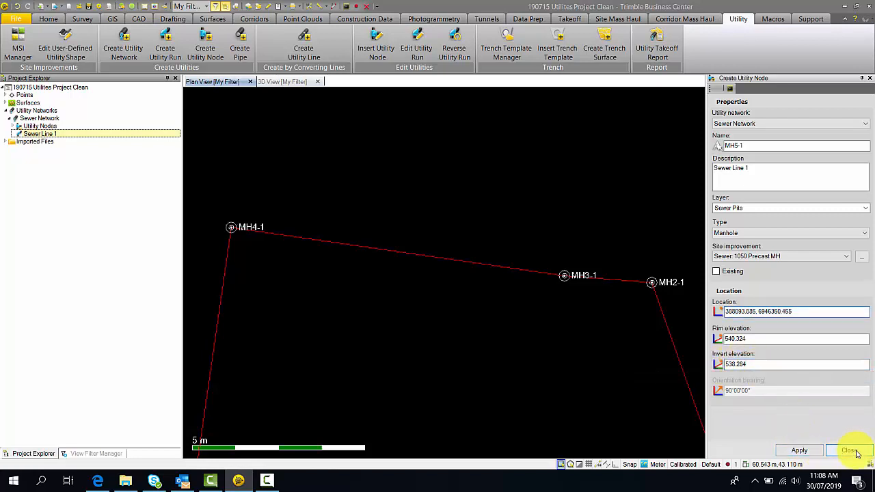
{"action": "left_click", "coordinate": [855, 452]}
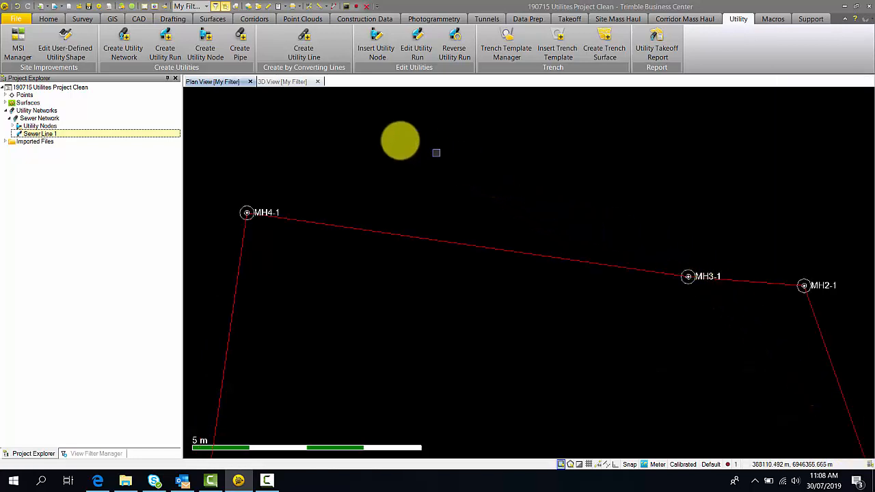
Start a pipe in the Sewer Network on utility run Sewer Line 1, with elevation type Invert and end type Centerline.
{"action": "left_click", "coordinate": [240, 42]}
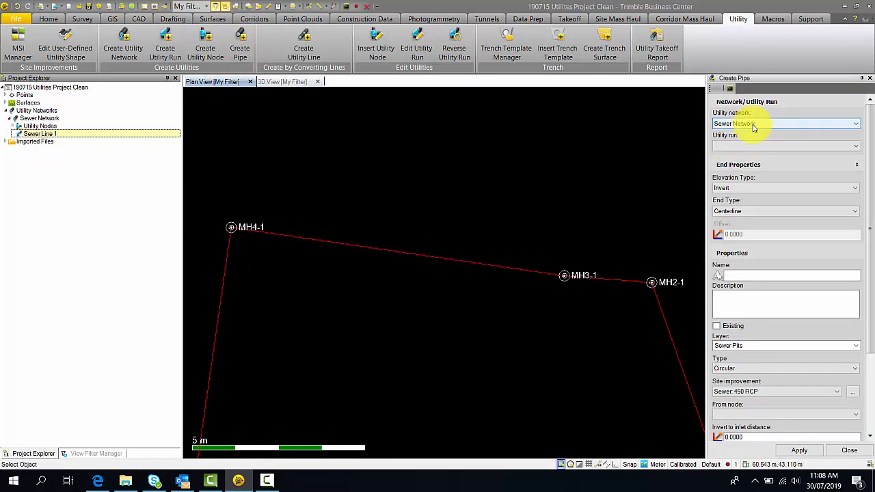
{"action": "left_click", "coordinate": [854, 146]}
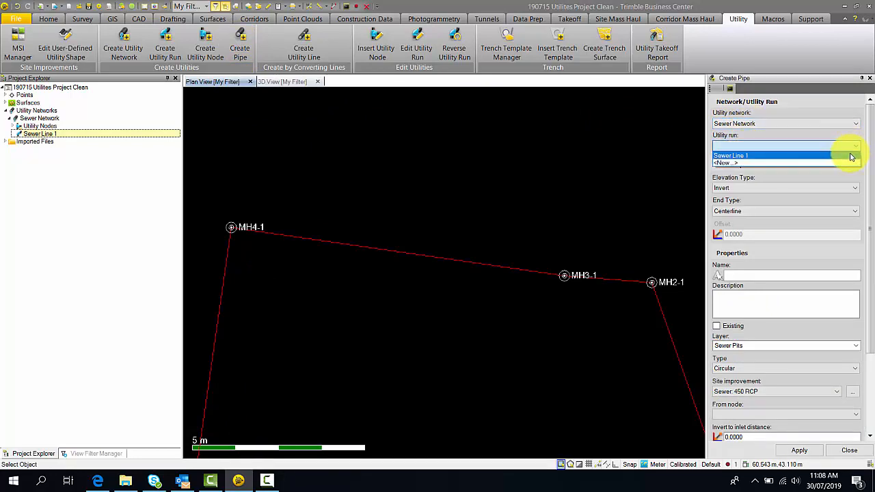
{"action": "left_click", "coordinate": [852, 155]}
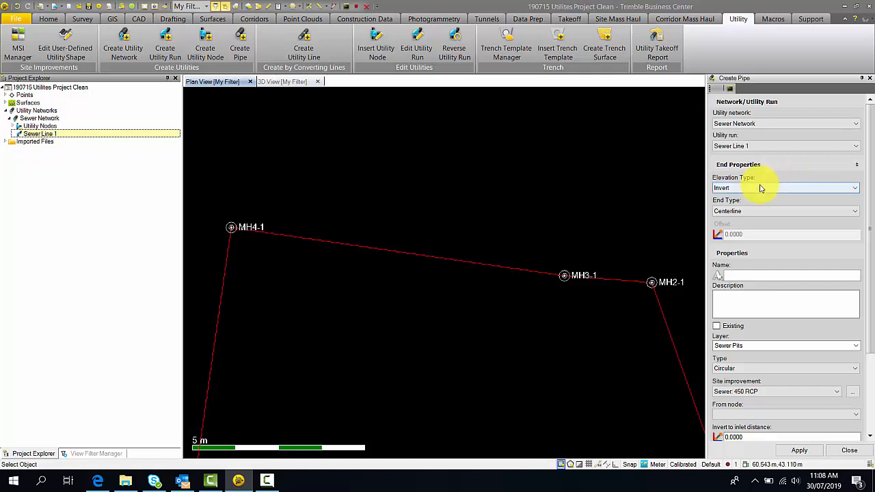
{"action": "left_click", "coordinate": [856, 188]}
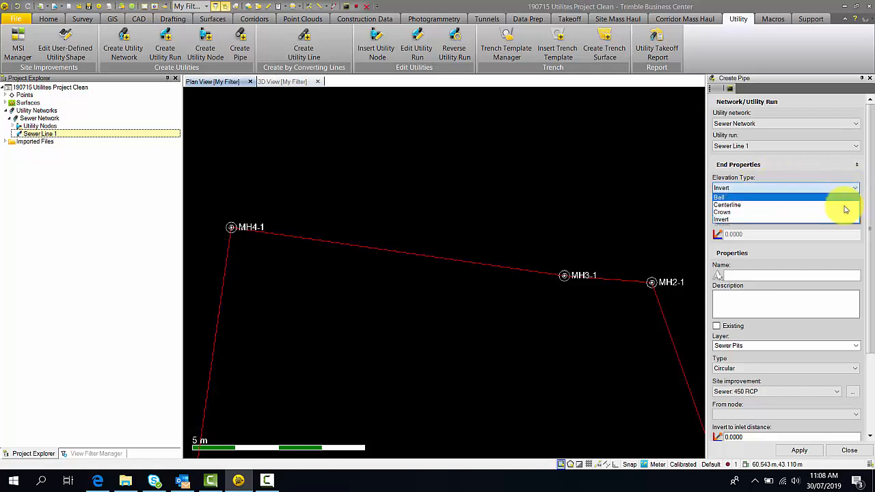
{"action": "left_click", "coordinate": [844, 213]}
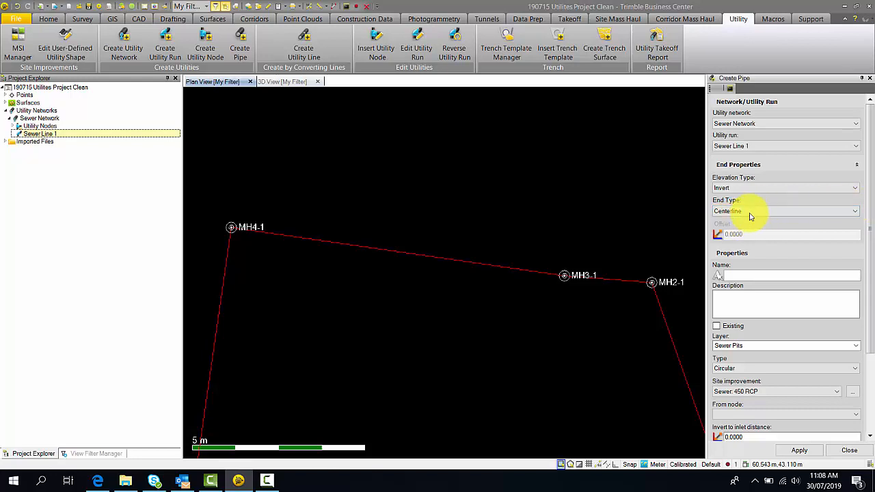
{"action": "left_click", "coordinate": [857, 213]}
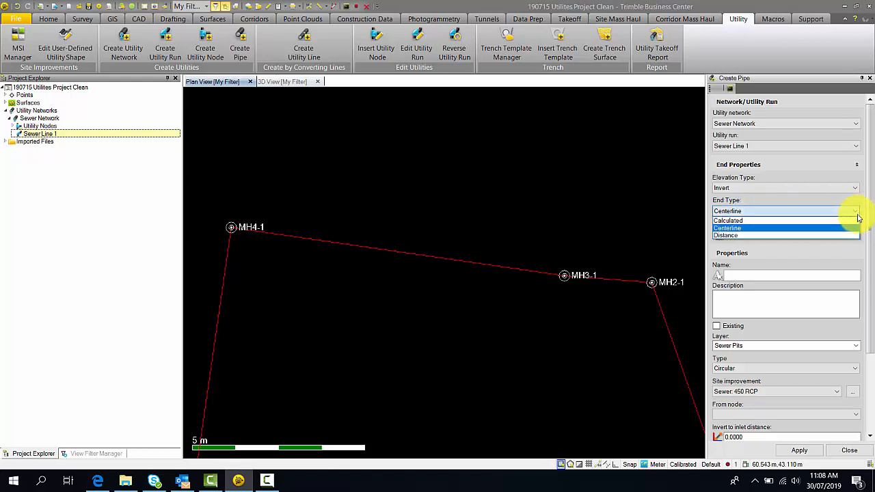
{"action": "left_click", "coordinate": [852, 228]}
{"action": "scroll", "coordinate": [649, 282], "scroll_direction": "up", "scroll_amount": 3}
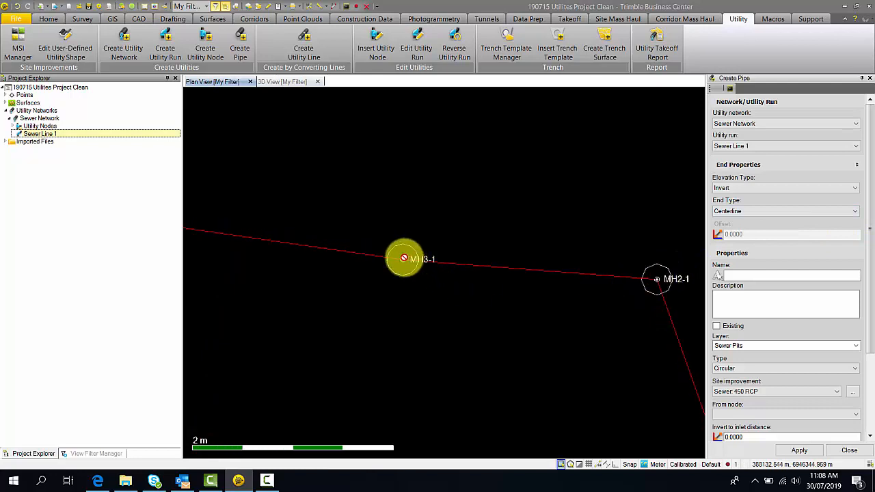
{"action": "scroll", "coordinate": [411, 255], "scroll_direction": "down", "scroll_amount": 2}
{"action": "middle_click_drag", "start_coordinate": [395, 239], "coordinate": [524, 252]}
{"action": "scroll", "coordinate": [490, 250], "scroll_direction": "down", "scroll_amount": 4}
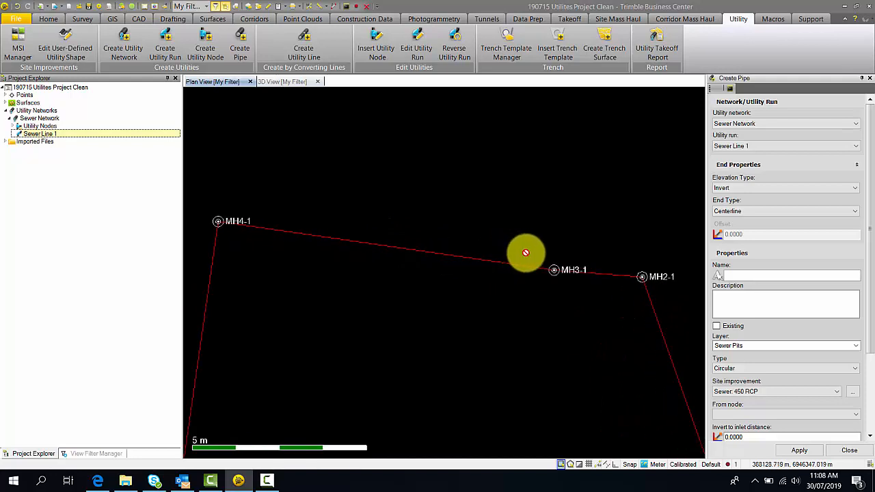
Name the pipe Sewer Pipe 1 with the description Sewer Line 1, on a new Sewer Pipes layer in the Utilities group.
{"action": "left_click", "coordinate": [748, 275]}
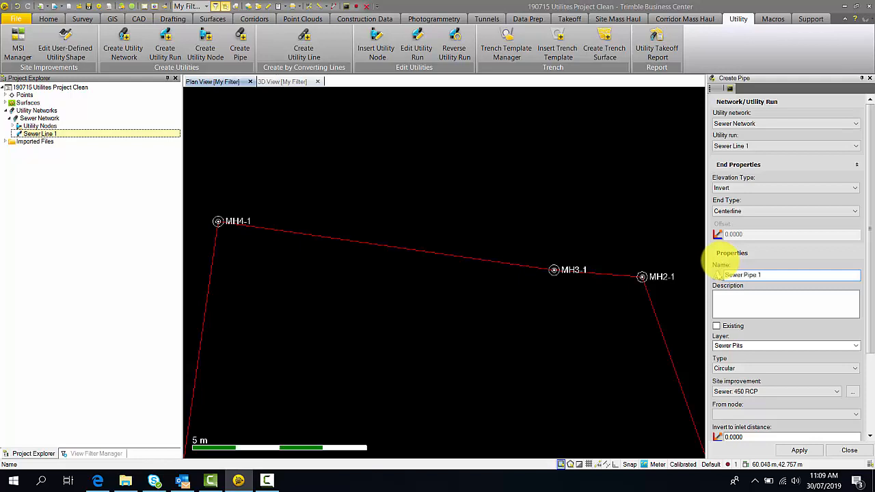
{"action": "left_click", "coordinate": [781, 300]}
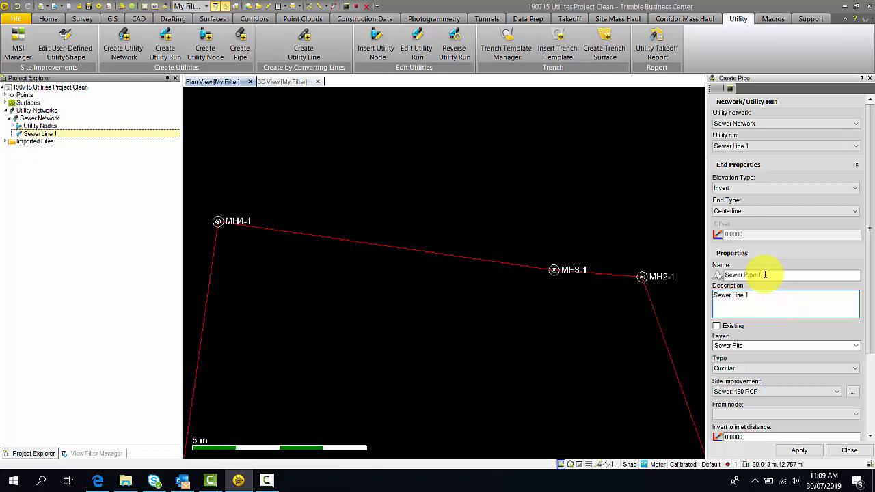
{"action": "left_click_drag", "start_coordinate": [869, 303], "coordinate": [871, 345]}
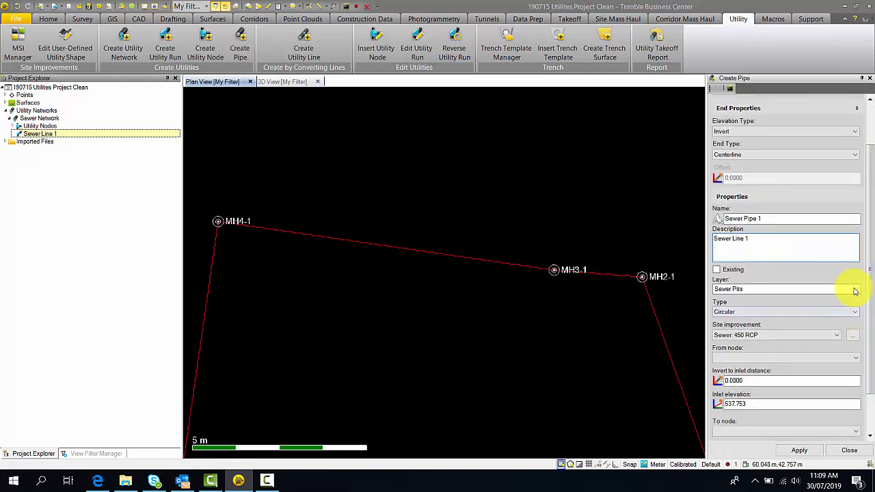
{"action": "left_click", "coordinate": [856, 290]}
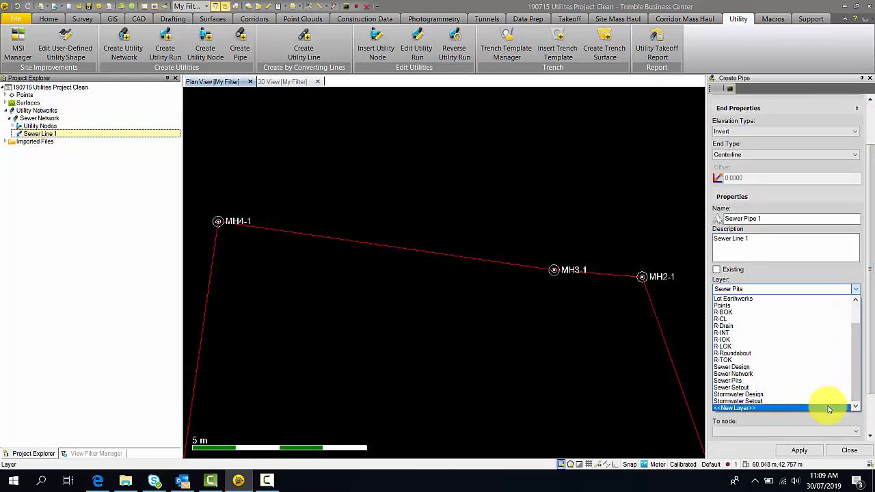
{"action": "left_click", "coordinate": [829, 409]}
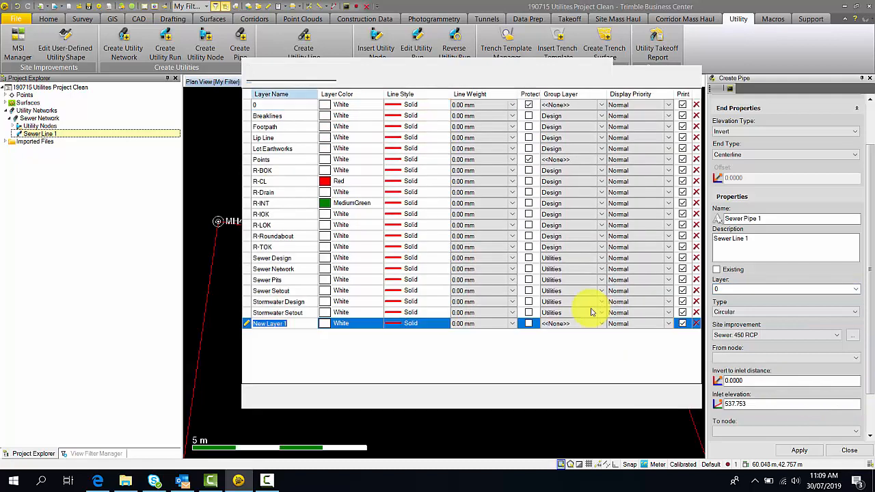
{"action": "type", "text": "Sewer"}
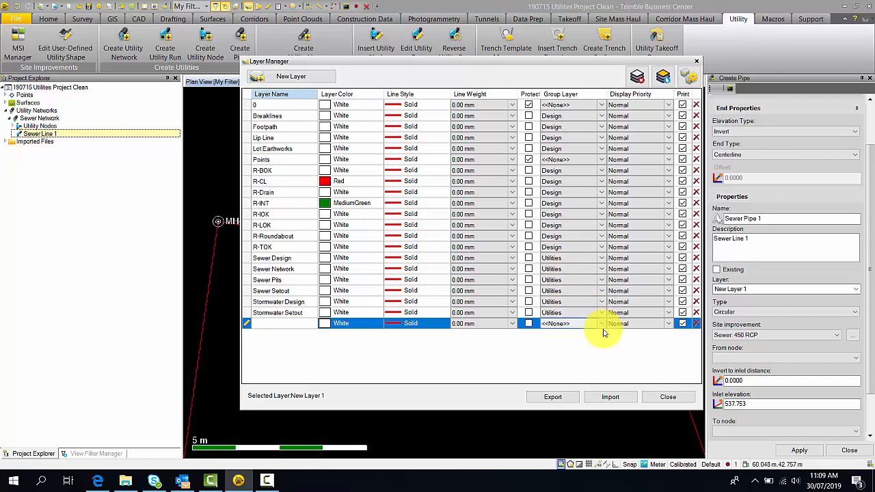
{"action": "left_click", "coordinate": [601, 324]}
{"action": "left_click", "coordinate": [587, 347]}
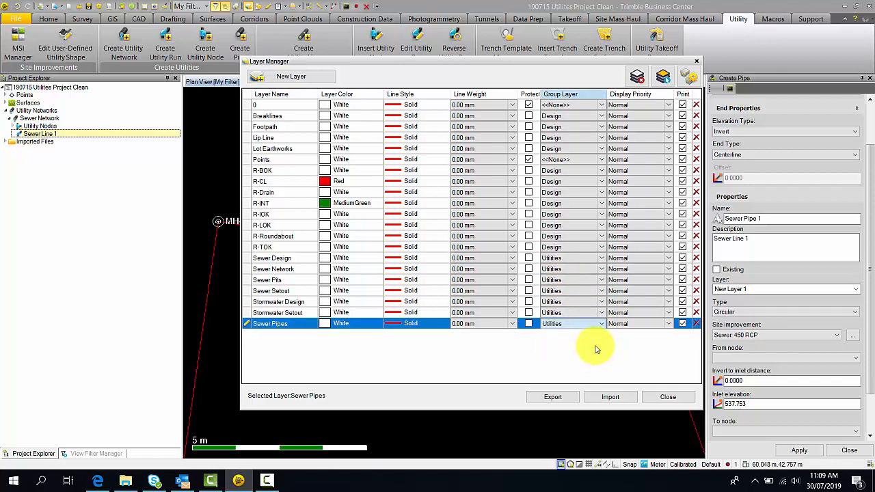
{"action": "left_click", "coordinate": [667, 397]}
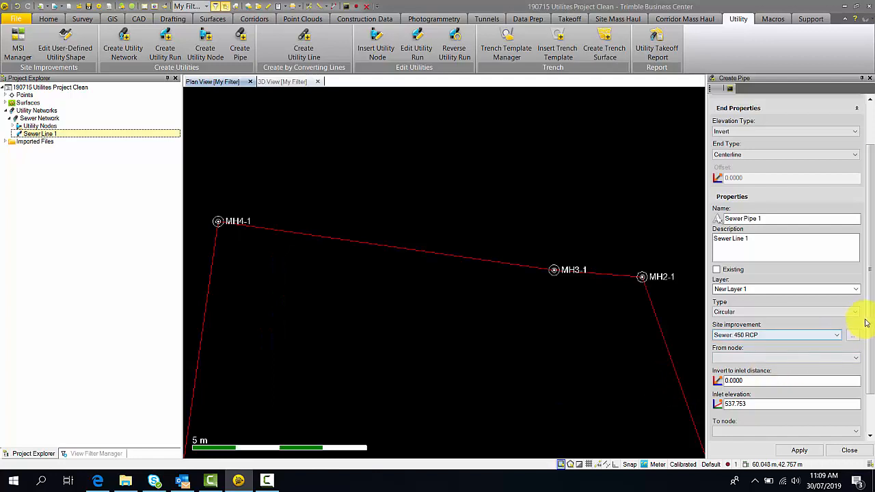
Set the pipe's type to Circular and its site improvement to Sewer: 150 PVC.
{"action": "left_click_drag", "start_coordinate": [873, 315], "coordinate": [870, 344]}
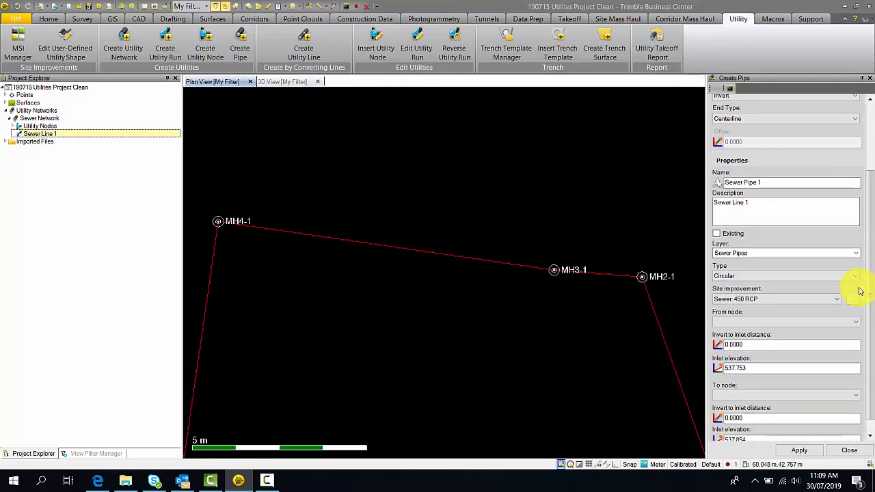
{"action": "left_click", "coordinate": [857, 279]}
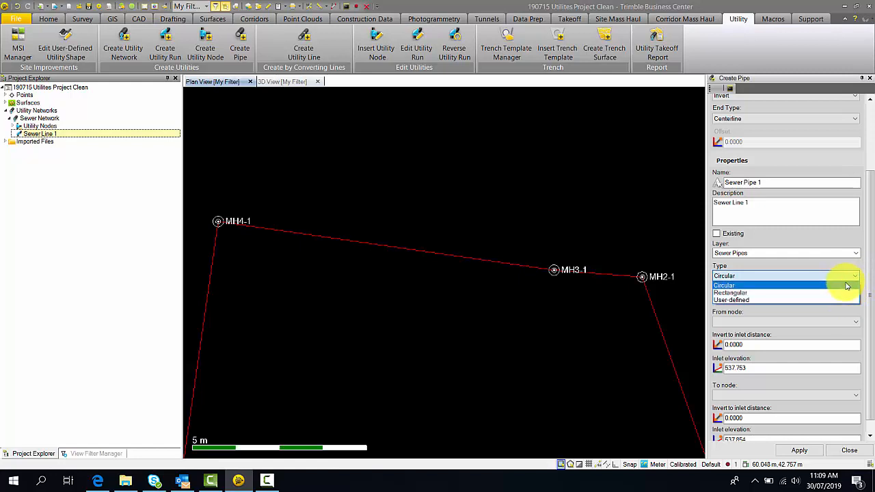
{"action": "left_click", "coordinate": [848, 286]}
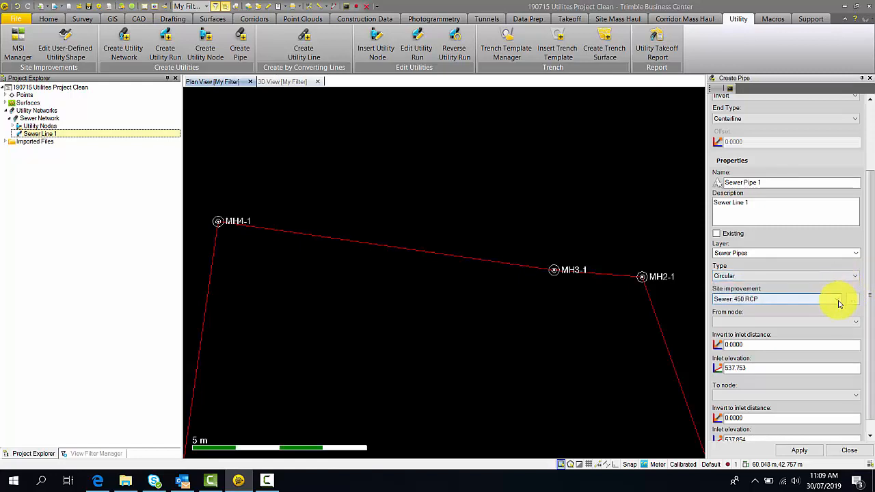
{"action": "left_click", "coordinate": [838, 301]}
{"action": "left_click_drag", "start_coordinate": [835, 355], "coordinate": [838, 321]}
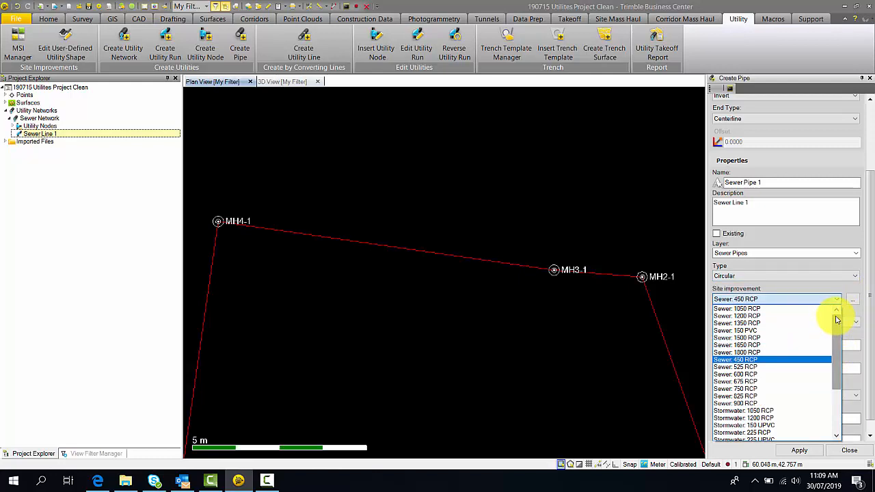
{"action": "left_click", "coordinate": [774, 332]}
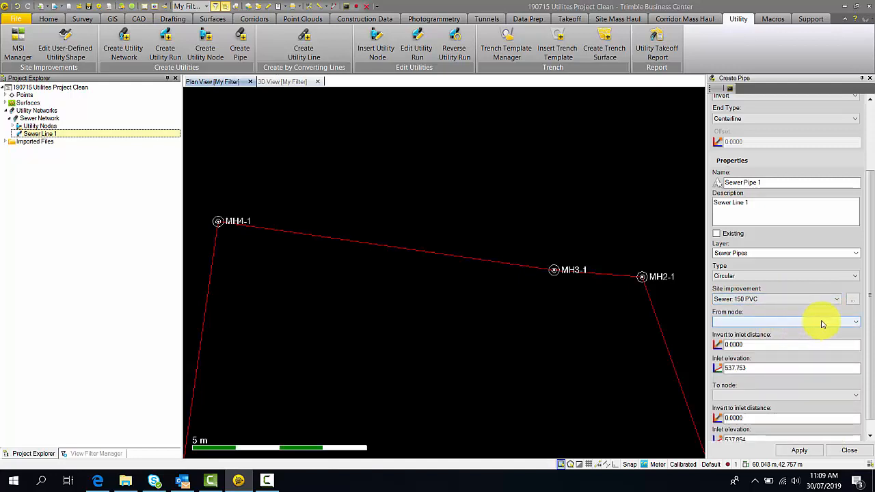
Connect Sewer Pipe 1 from node MH2-1 to node MH3-1 and create the pipe.
{"action": "left_click", "coordinate": [854, 322]}
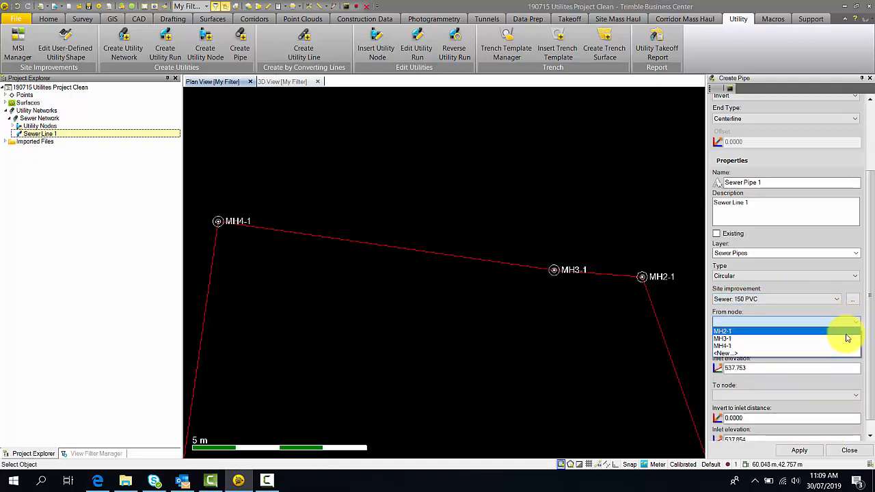
{"action": "left_click", "coordinate": [846, 334]}
{"action": "left_click", "coordinate": [775, 368]}
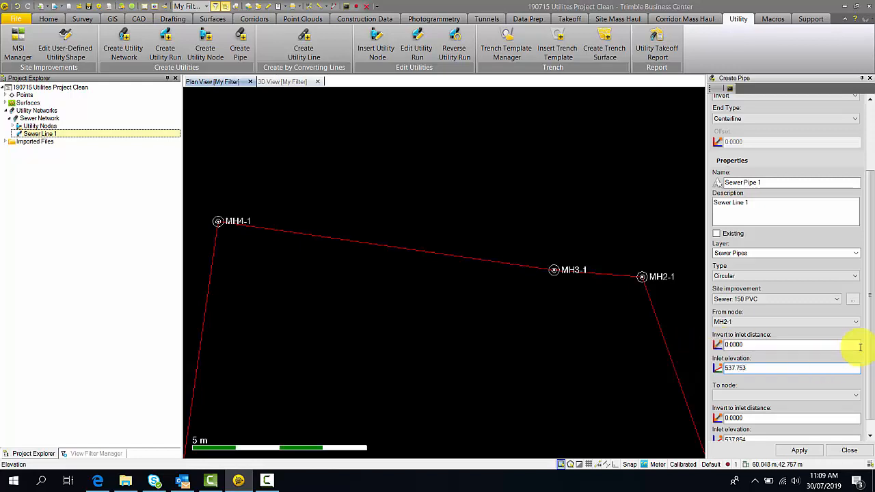
{"action": "left_click_drag", "start_coordinate": [872, 350], "coordinate": [874, 389]}
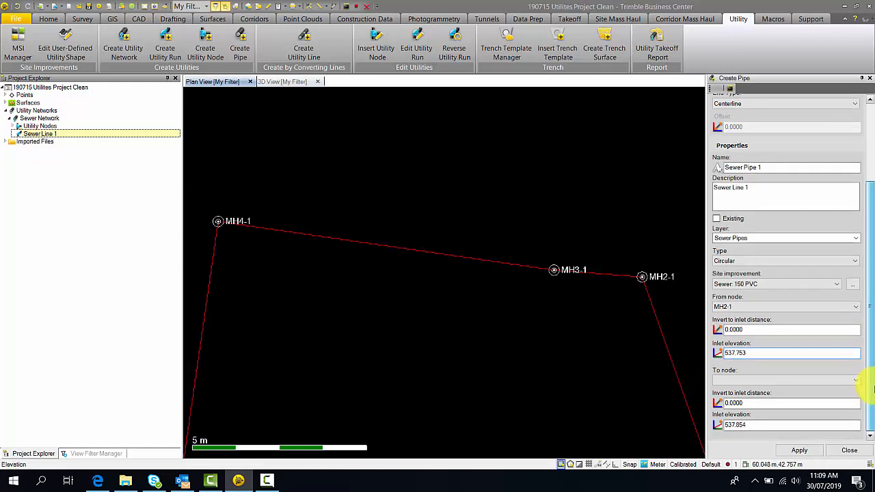
{"action": "left_click", "coordinate": [854, 380]}
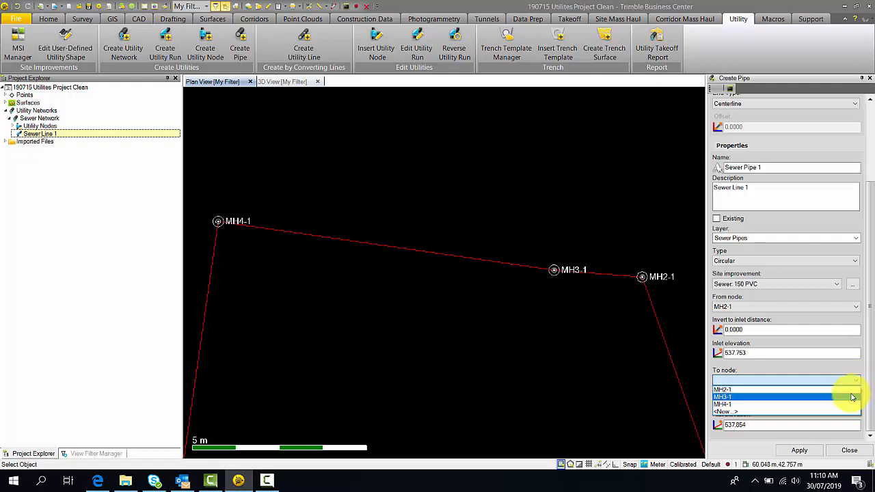
{"action": "left_click", "coordinate": [853, 397]}
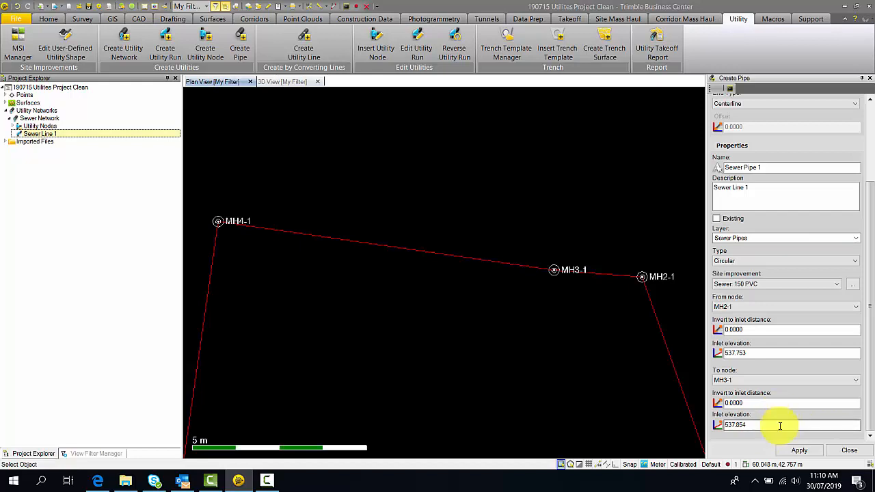
{"action": "left_click", "coordinate": [800, 452]}
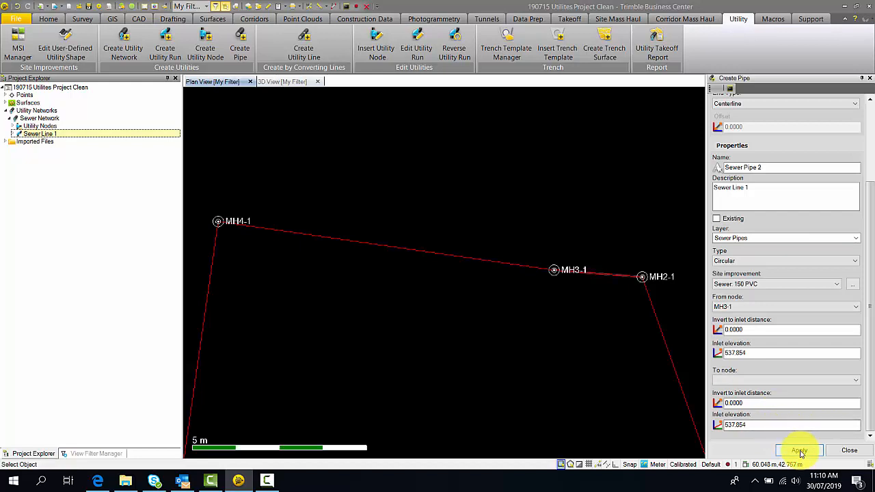
Inspect the new pipe between MH3-1 and MH2-1 in plan and 3D, and return to the plan view showing MH4-1.
{"action": "scroll", "coordinate": [601, 275], "scroll_direction": "up", "scroll_amount": 2}
{"action": "scroll", "coordinate": [601, 274], "scroll_direction": "up", "scroll_amount": 2}
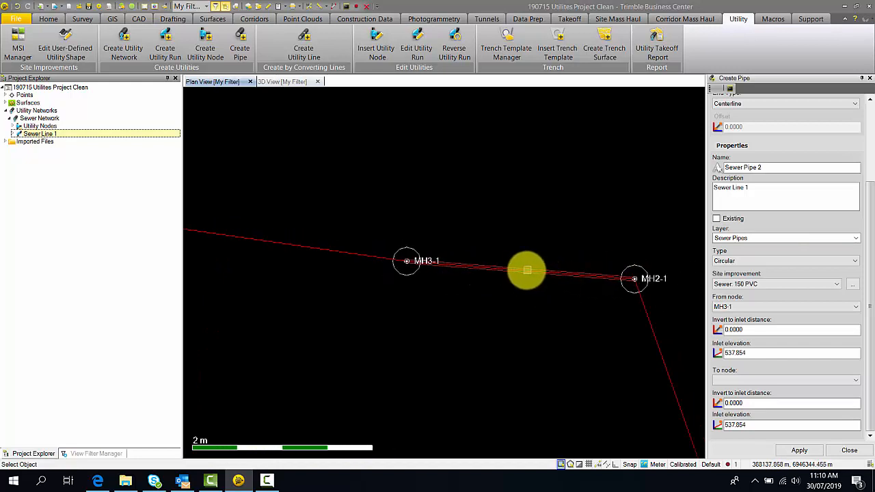
{"action": "left_click", "coordinate": [287, 82]}
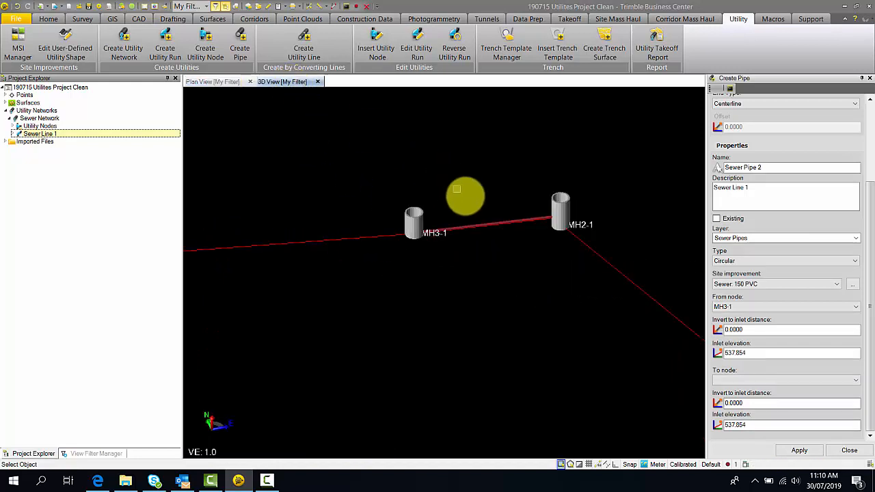
{"action": "scroll", "coordinate": [478, 239], "scroll_direction": "up", "scroll_amount": 6}
{"action": "scroll", "coordinate": [499, 243], "scroll_direction": "down", "scroll_amount": 4}
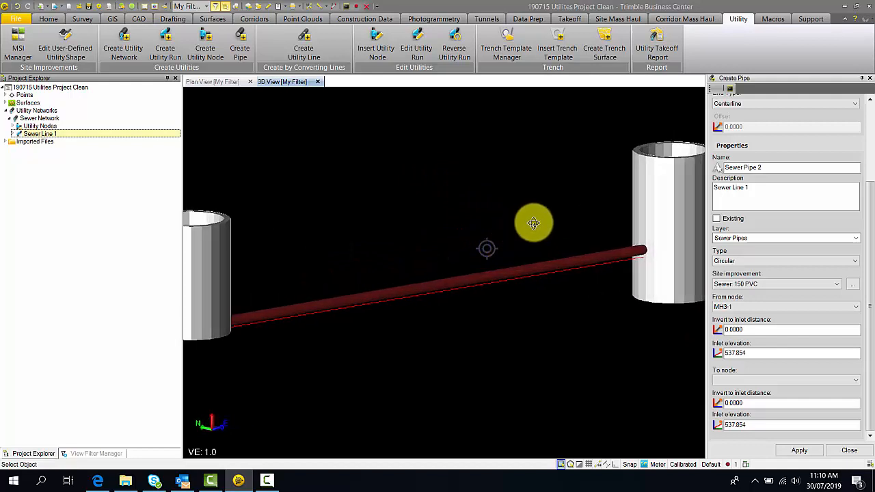
{"action": "scroll", "coordinate": [523, 214], "scroll_direction": "up", "scroll_amount": 3}
{"action": "scroll", "coordinate": [523, 214], "scroll_direction": "down", "scroll_amount": 5}
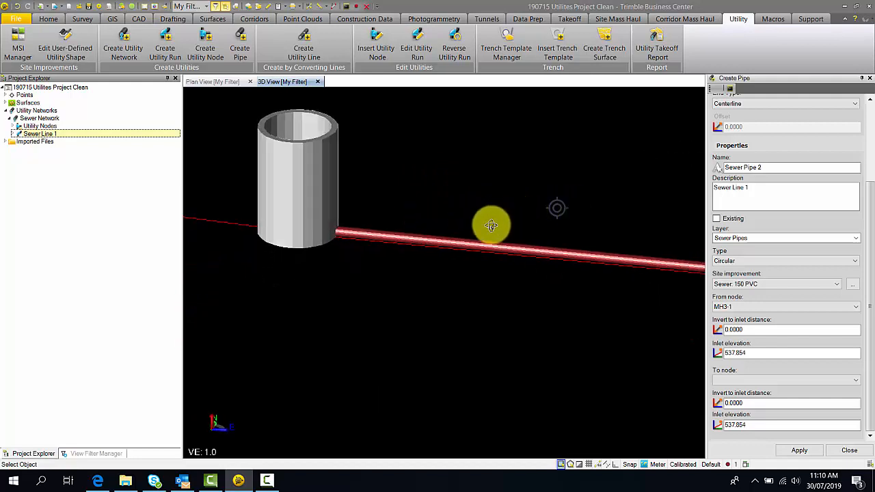
{"action": "left_click", "coordinate": [218, 81]}
{"action": "scroll", "coordinate": [410, 191], "scroll_direction": "down", "scroll_amount": 2}
{"action": "scroll", "coordinate": [528, 216], "scroll_direction": "up", "scroll_amount": 4}
{"action": "scroll", "coordinate": [528, 215], "scroll_direction": "down", "scroll_amount": 2}
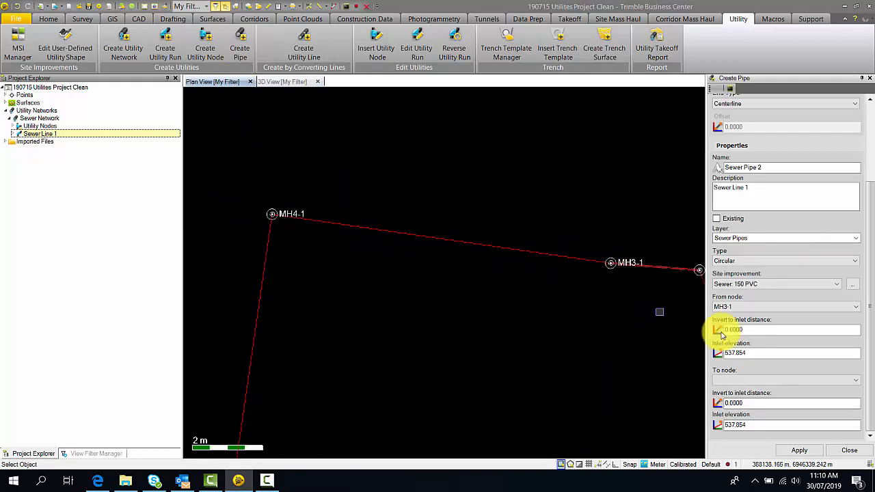
Create Sewer Pipe 2 from MH3-1 at inlet elevation 537.894 to MH4-1 at 538.284, and finish creating pipes.
{"action": "left_click", "coordinate": [857, 306]}
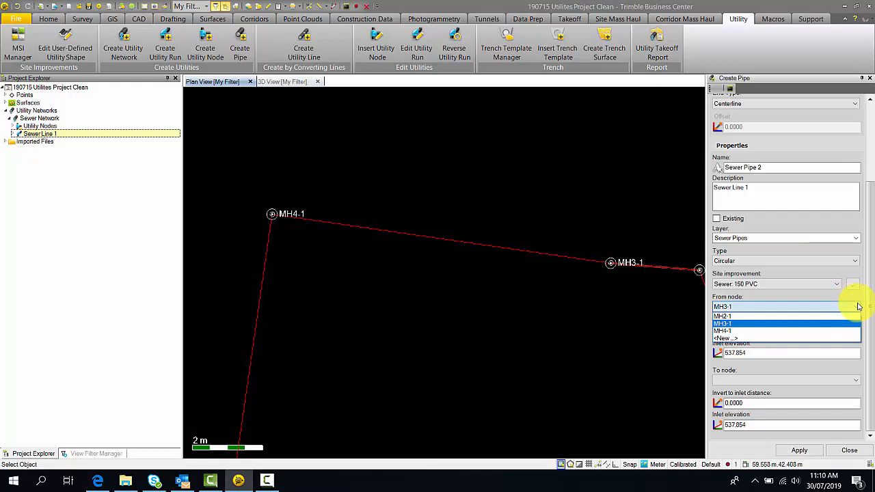
{"action": "left_click", "coordinate": [858, 306]}
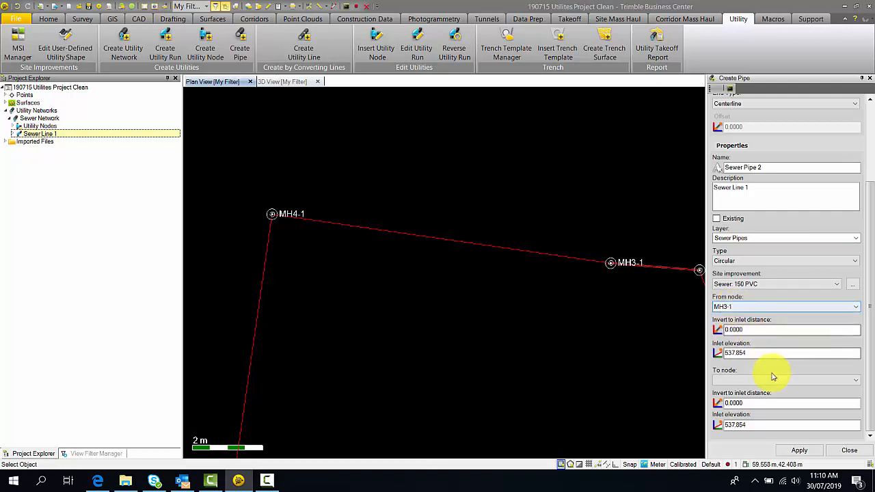
{"action": "left_click", "coordinate": [858, 382]}
{"action": "left_click", "coordinate": [850, 403]}
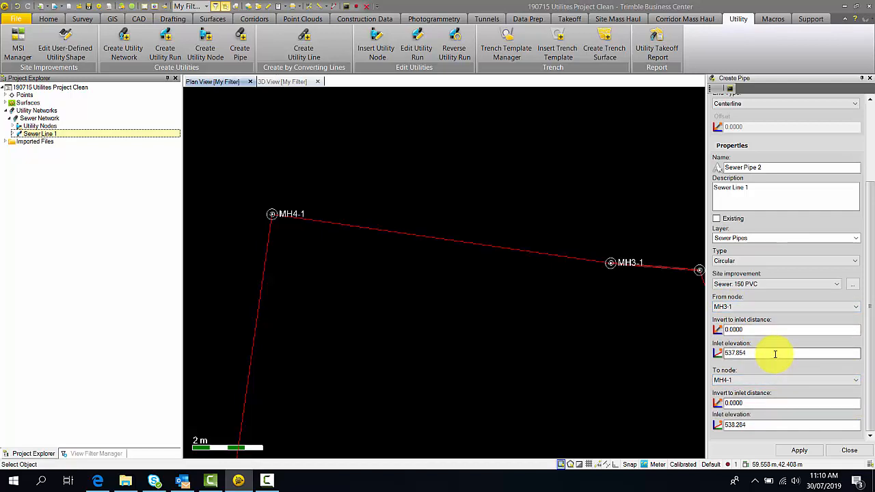
{"action": "left_click_drag", "start_coordinate": [775, 354], "coordinate": [700, 351]}
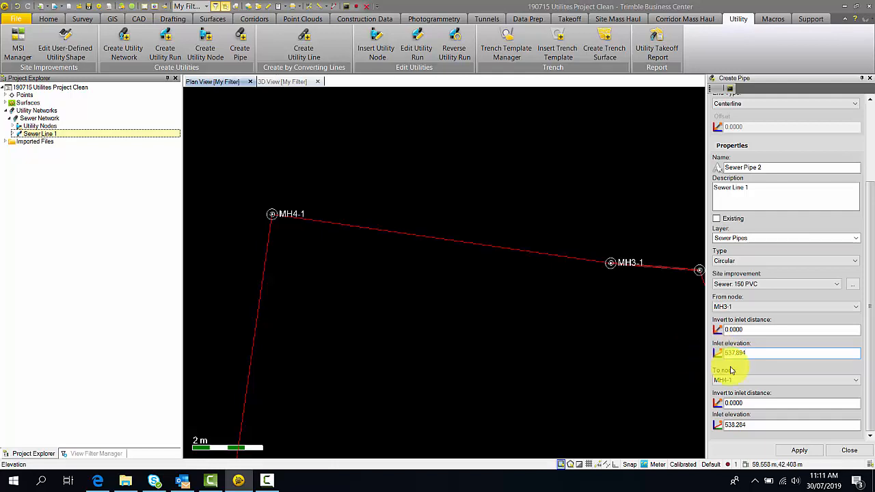
{"action": "left_click", "coordinate": [762, 423]}
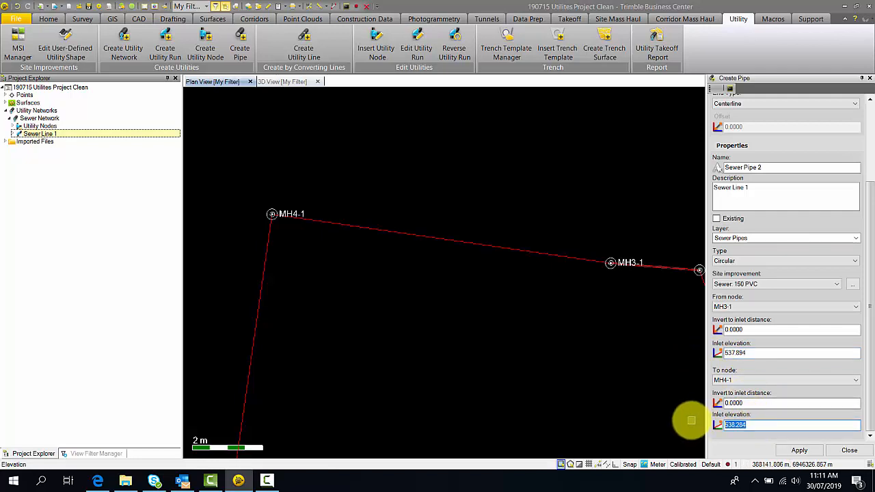
{"action": "left_click", "coordinate": [800, 451]}
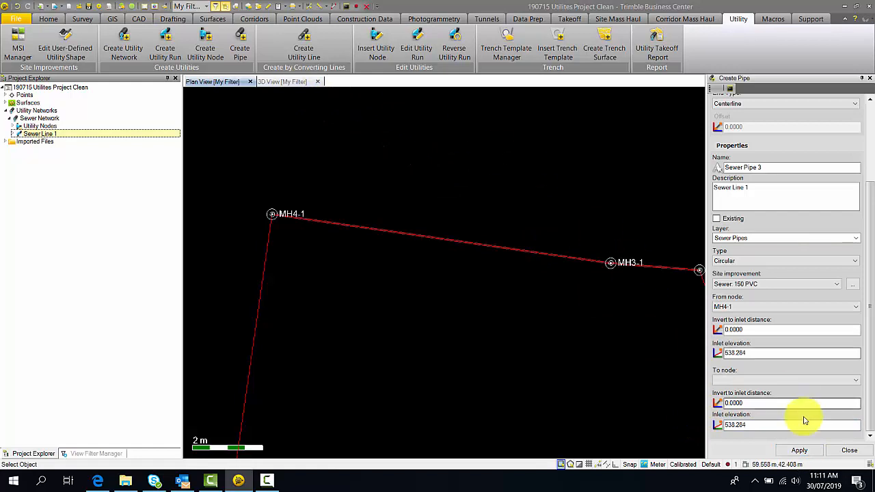
{"action": "left_click", "coordinate": [850, 450]}
{"action": "middle_click_drag", "start_coordinate": [731, 297], "coordinate": [664, 316]}
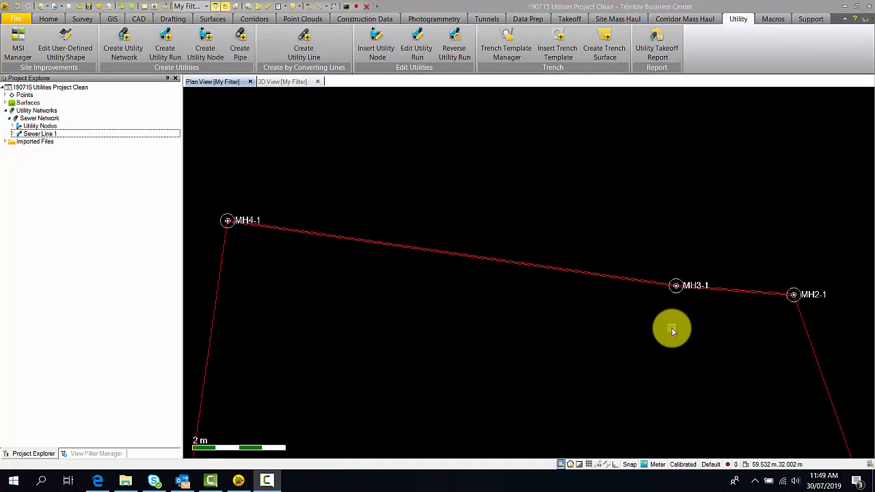
Open the Trench Template Manager and review the Basic Sewer Trenching PVC template's minimum width, bottom offset, preview height and node adjustment settings.
{"action": "left_click", "coordinate": [508, 47]}
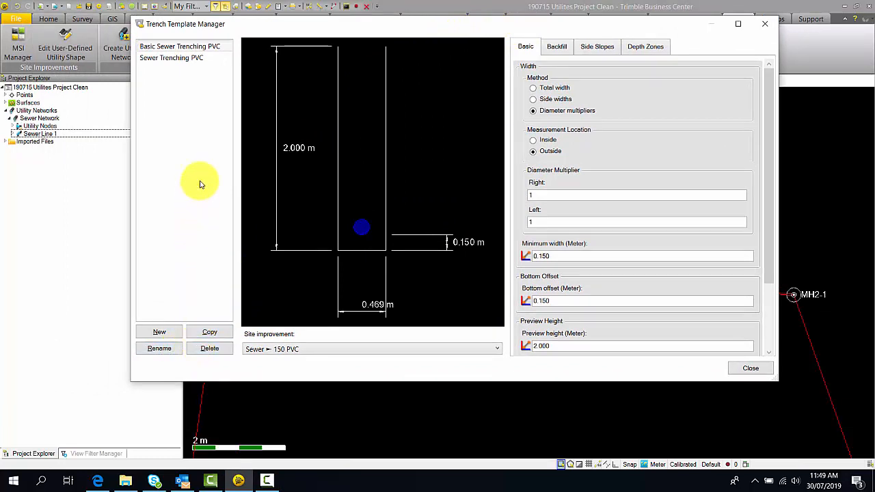
{"action": "left_click", "coordinate": [180, 58]}
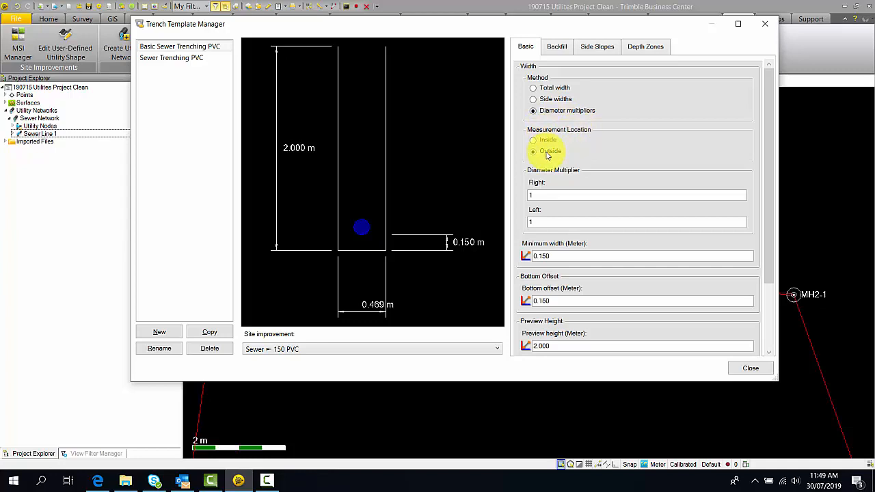
{"action": "left_click", "coordinate": [563, 256]}
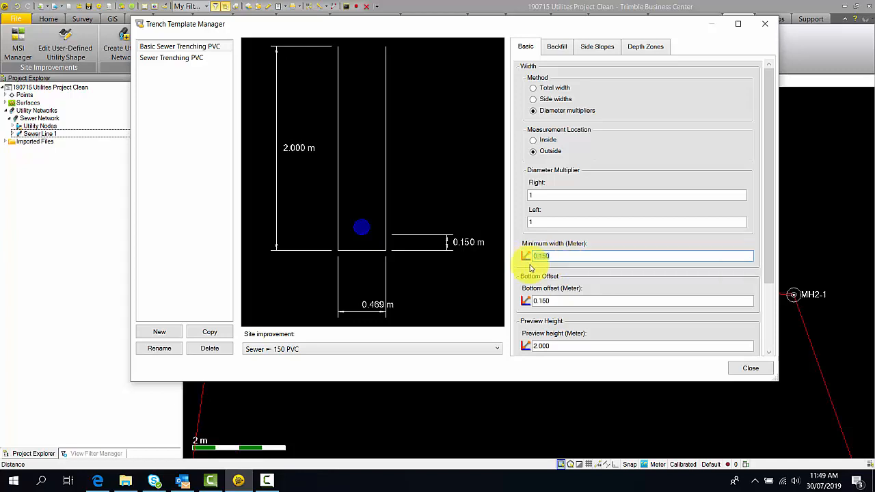
{"action": "left_click", "coordinate": [587, 302]}
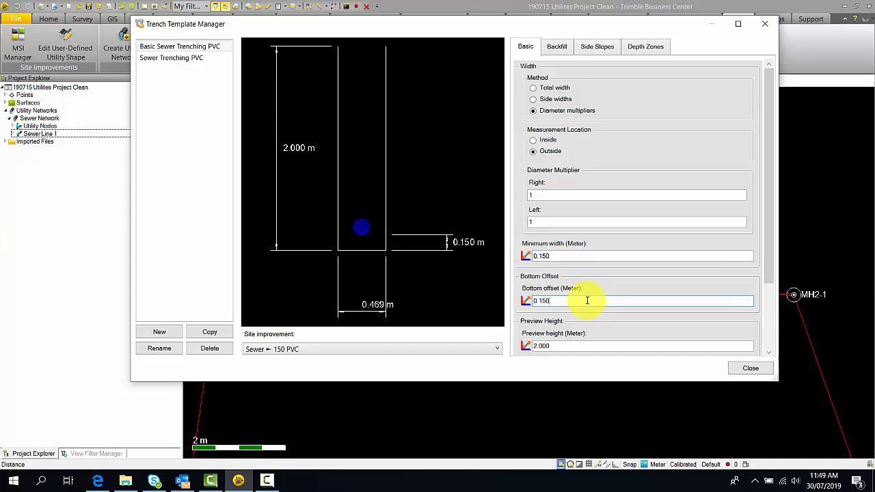
{"action": "double_click", "coordinate": [535, 301]}
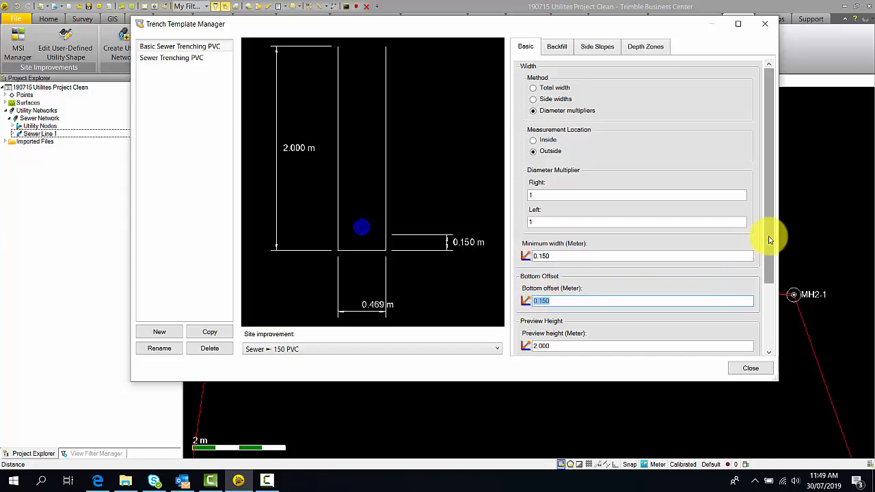
{"action": "left_click_drag", "start_coordinate": [771, 236], "coordinate": [753, 269]}
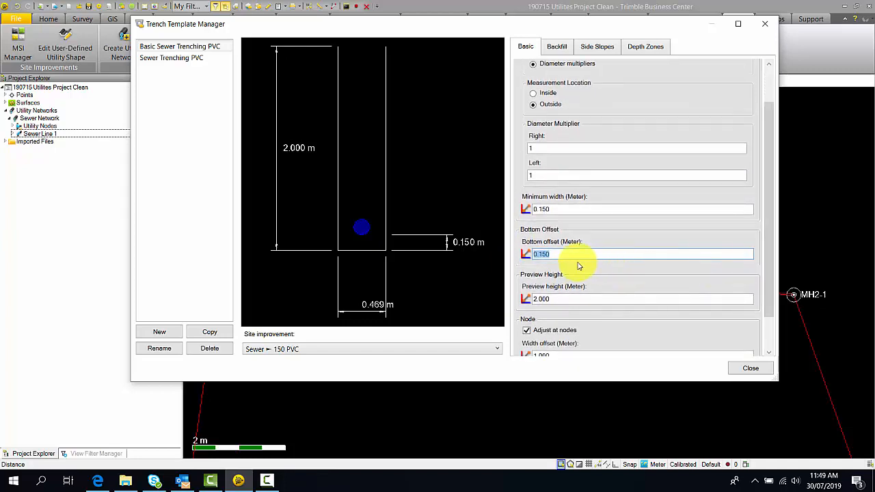
{"action": "left_click", "coordinate": [579, 299]}
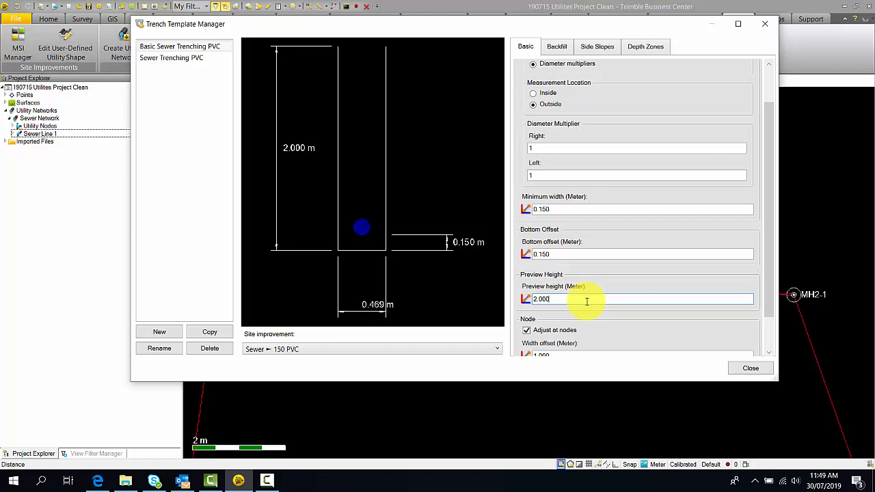
{"action": "left_click_drag", "start_coordinate": [768, 288], "coordinate": [772, 313]}
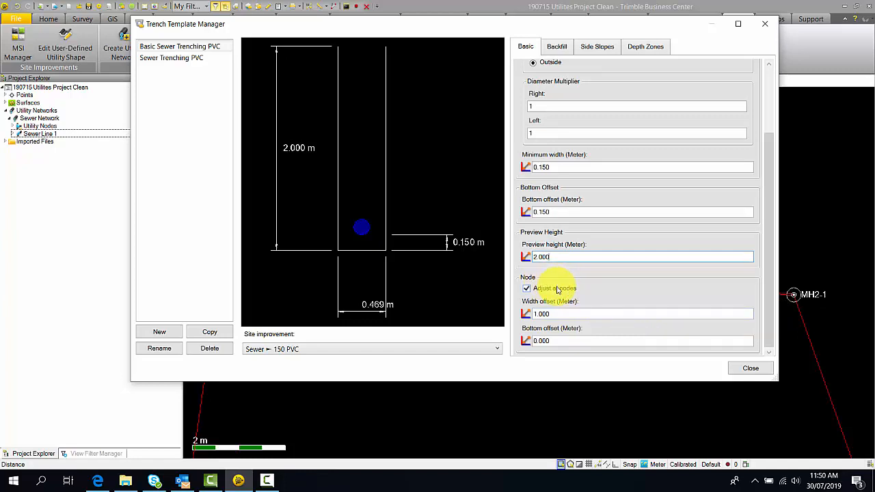
{"action": "left_click", "coordinate": [582, 316]}
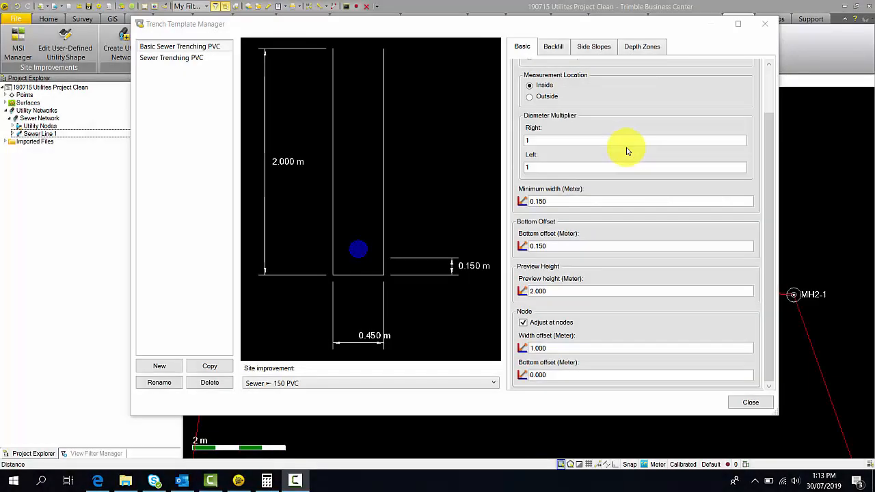
Review the template's Backfill and Gravel Bedding layers, including the bedding's thickness types and materials, keeping Fixed thickness and the Gravel Bedding material.
{"action": "left_click", "coordinate": [554, 52]}
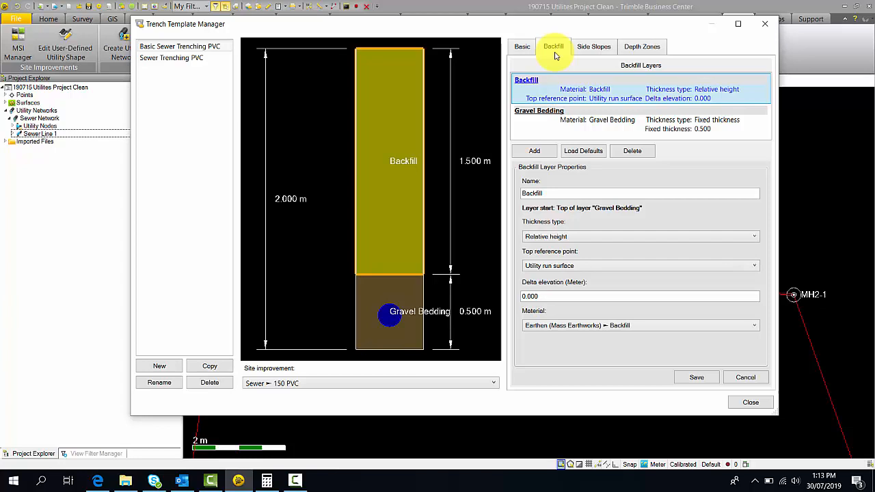
{"action": "left_click", "coordinate": [623, 123]}
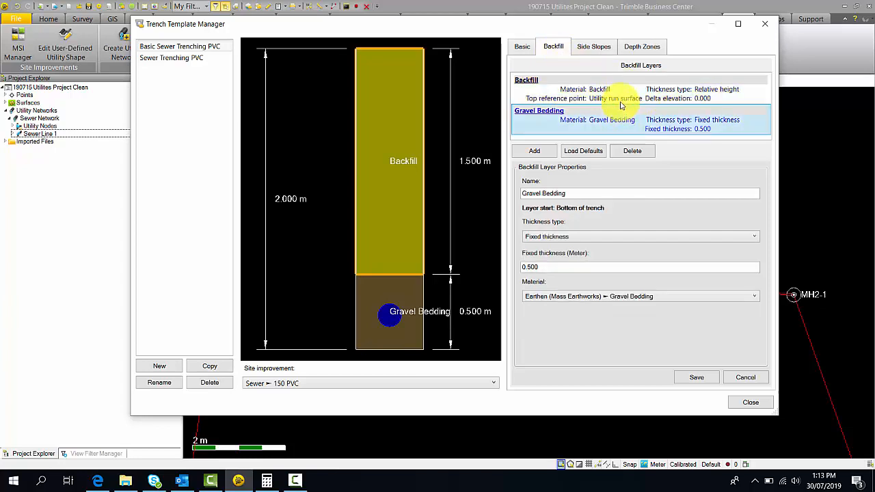
{"action": "left_click", "coordinate": [623, 96]}
{"action": "left_click", "coordinate": [570, 125]}
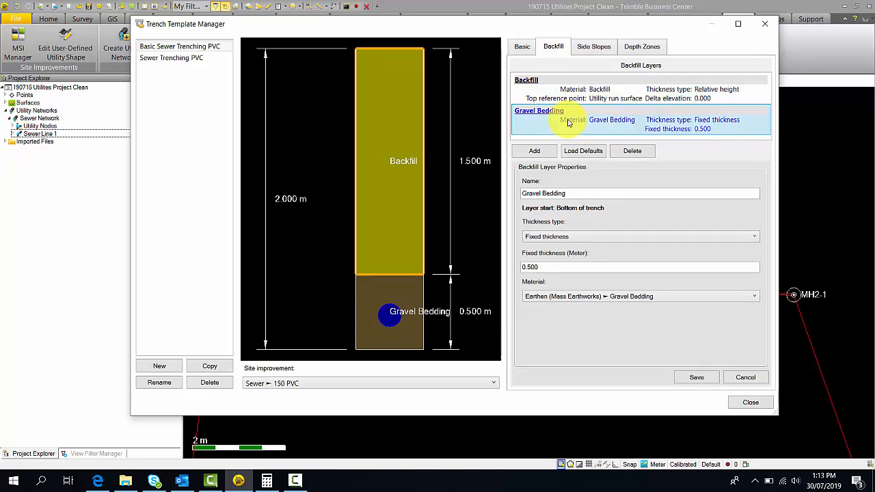
{"action": "left_click", "coordinate": [580, 94]}
{"action": "left_click", "coordinate": [603, 121]}
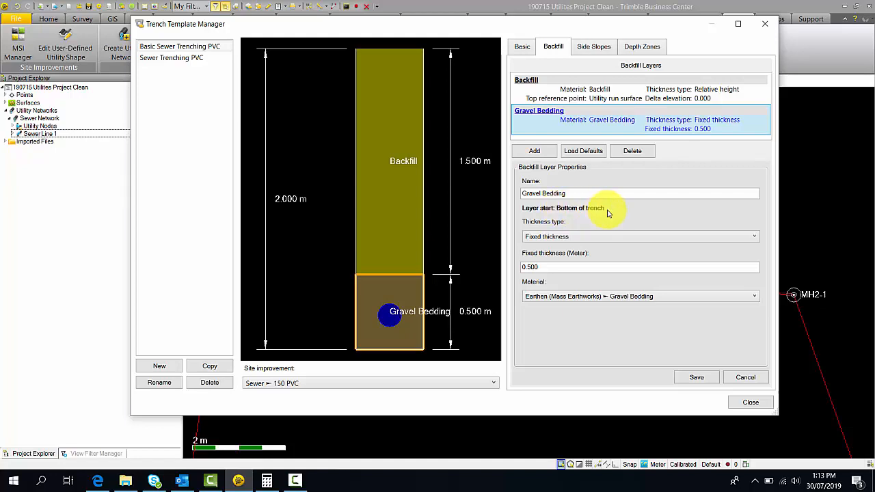
{"action": "left_click", "coordinate": [755, 239]}
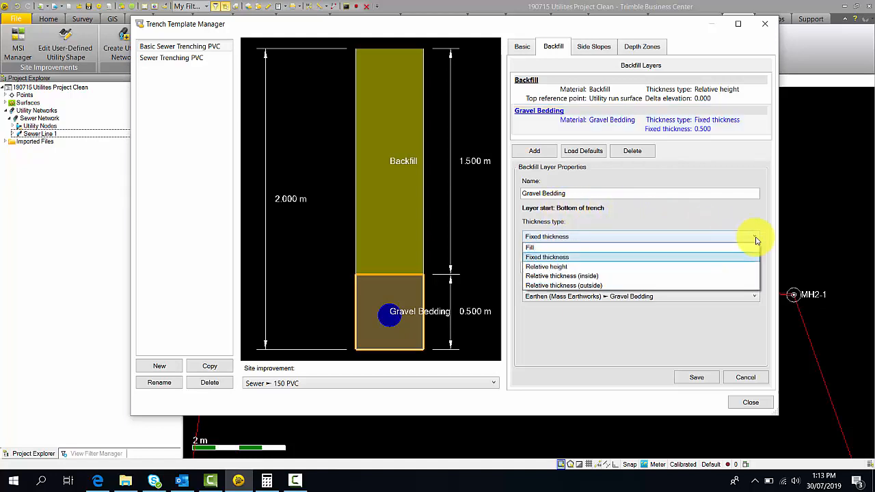
{"action": "left_click", "coordinate": [712, 227]}
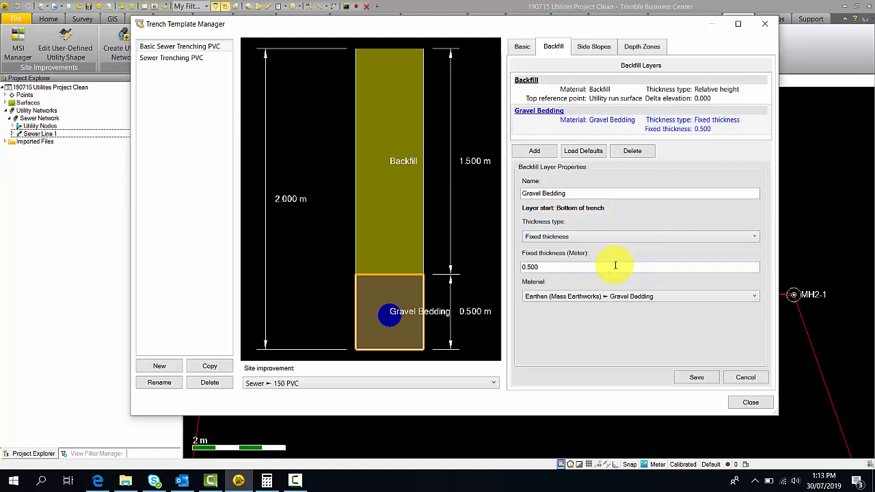
{"action": "left_click", "coordinate": [756, 301]}
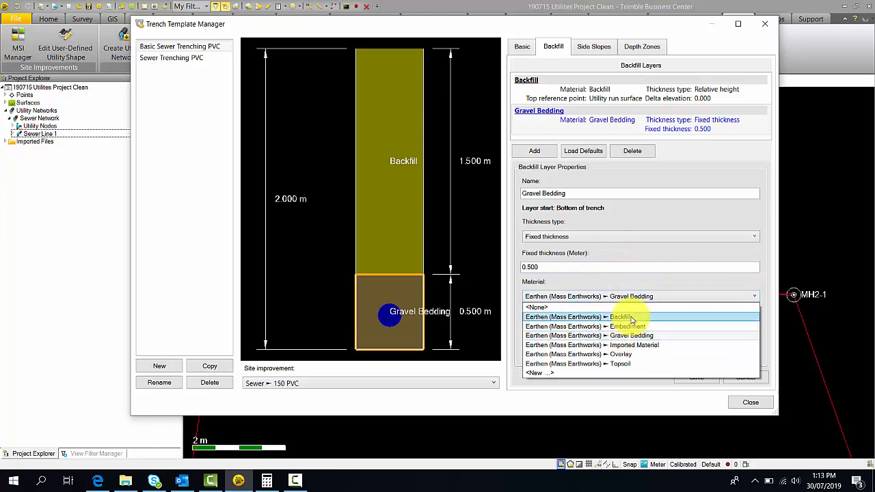
{"action": "left_click", "coordinate": [645, 335]}
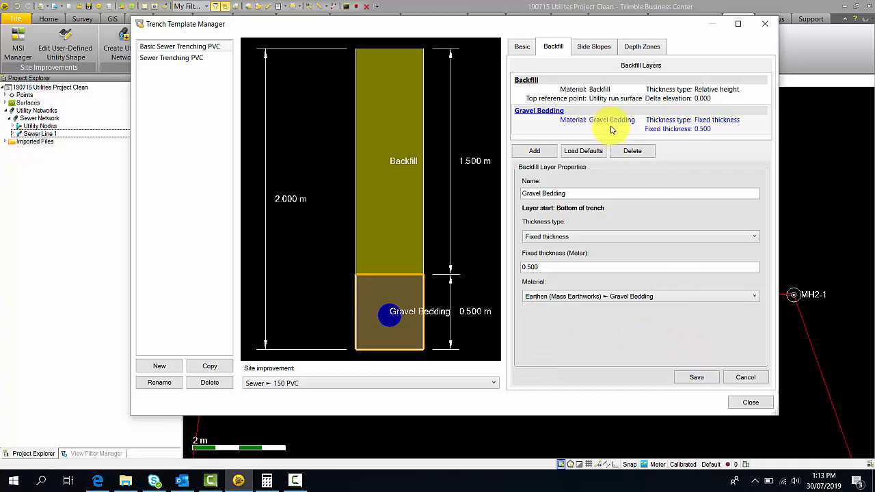
Review the Backfill layer's relative height settings, keep Earthen (Mass Earthworks) Backfill as its material, and save the layer.
{"action": "left_click", "coordinate": [619, 93]}
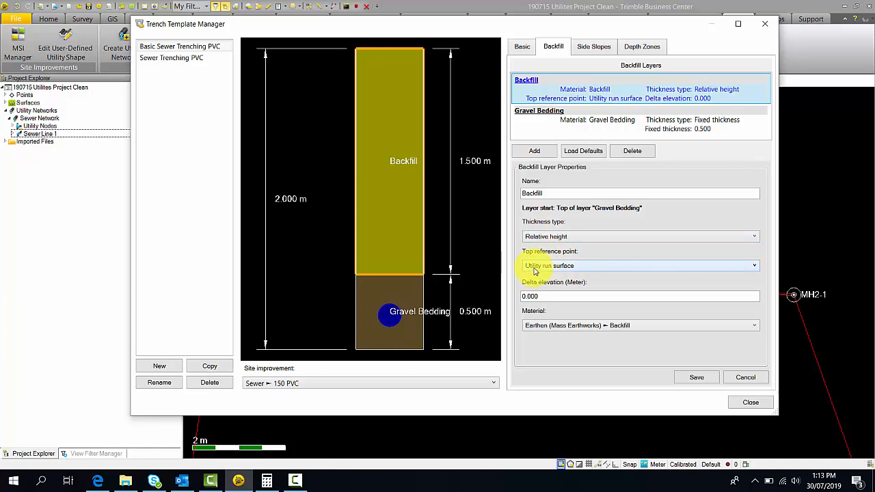
{"action": "left_click", "coordinate": [753, 326]}
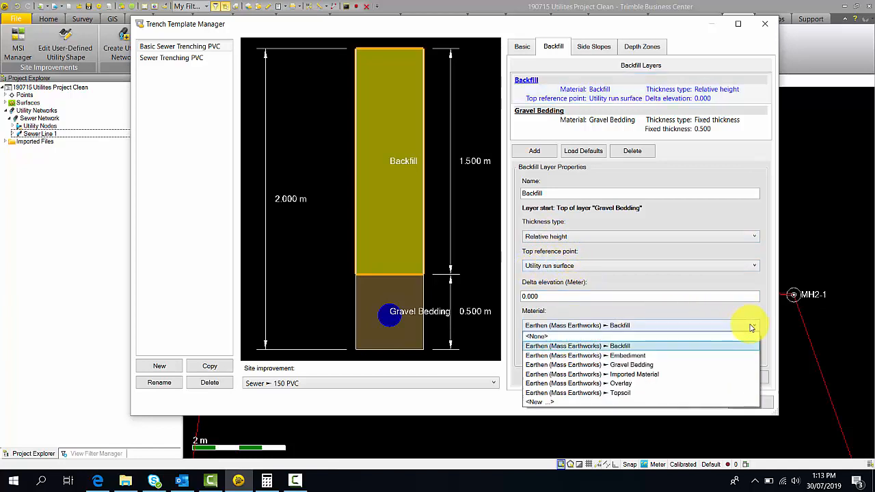
{"action": "left_click", "coordinate": [651, 347]}
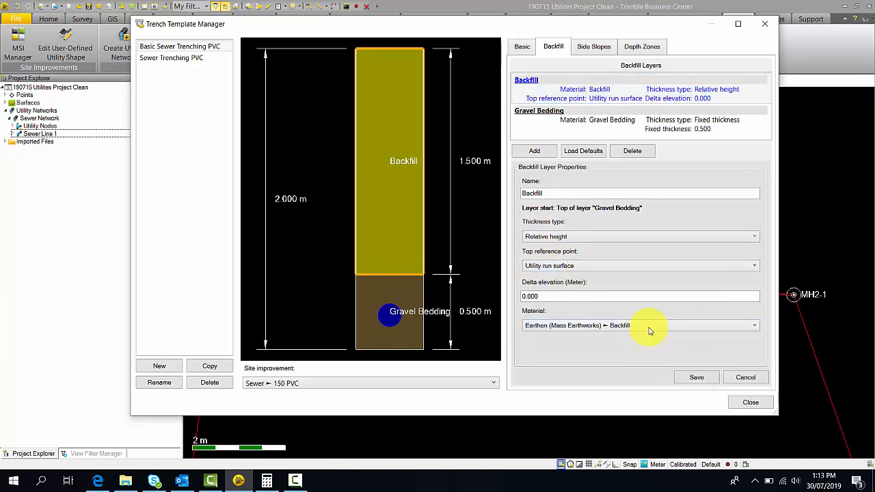
{"action": "left_click", "coordinate": [697, 378]}
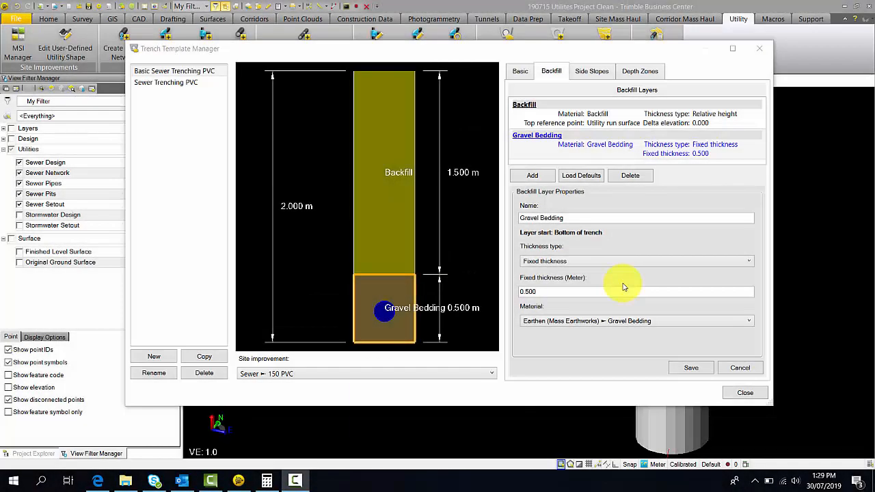
Add a left side slope instruction named 1.5m Trench Wall, using horizontal/vertical offset with 0.000 m offset and 1.500 m delta elevation.
{"action": "left_click", "coordinate": [593, 72]}
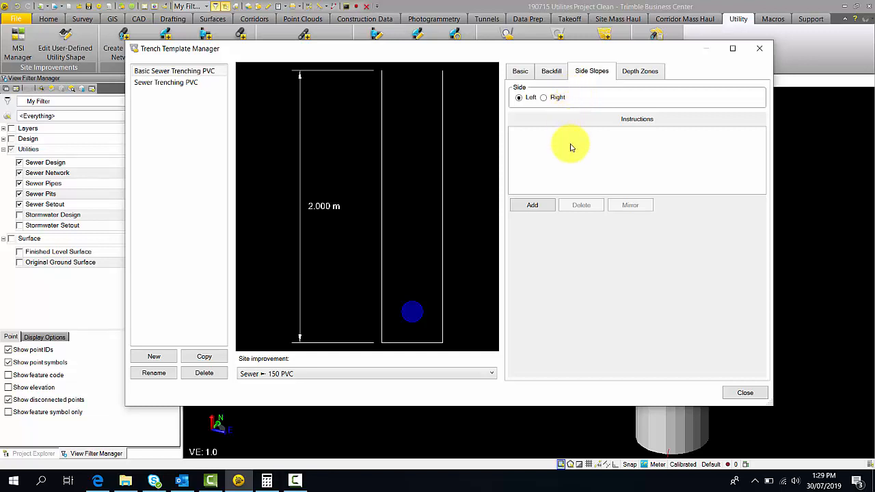
{"action": "left_click", "coordinate": [533, 205]}
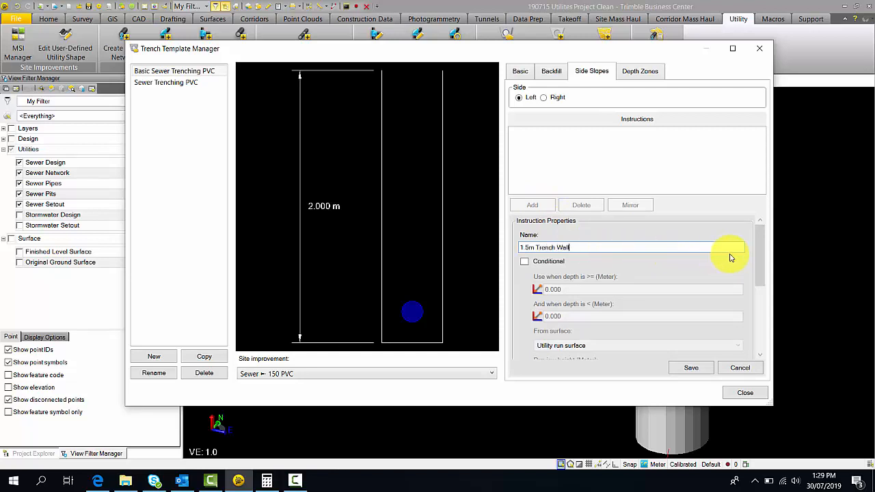
{"action": "left_click_drag", "start_coordinate": [762, 235], "coordinate": [758, 305]}
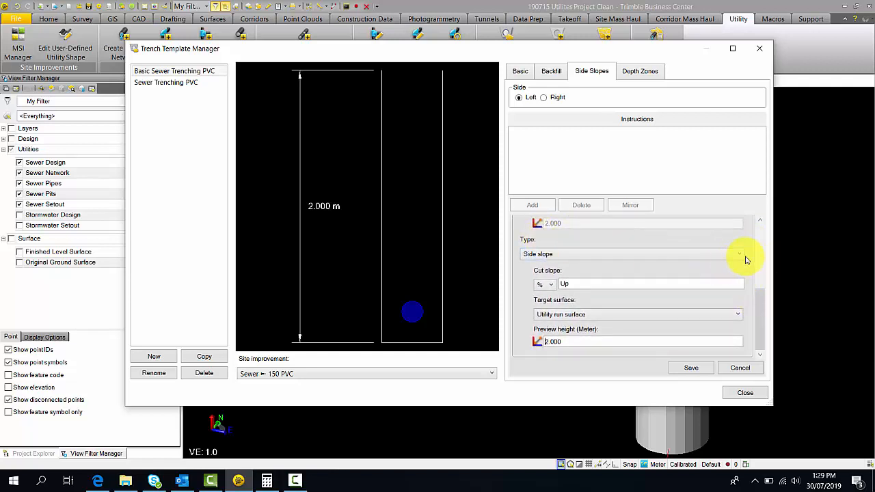
{"action": "left_click", "coordinate": [743, 255]}
{"action": "left_click", "coordinate": [734, 279]}
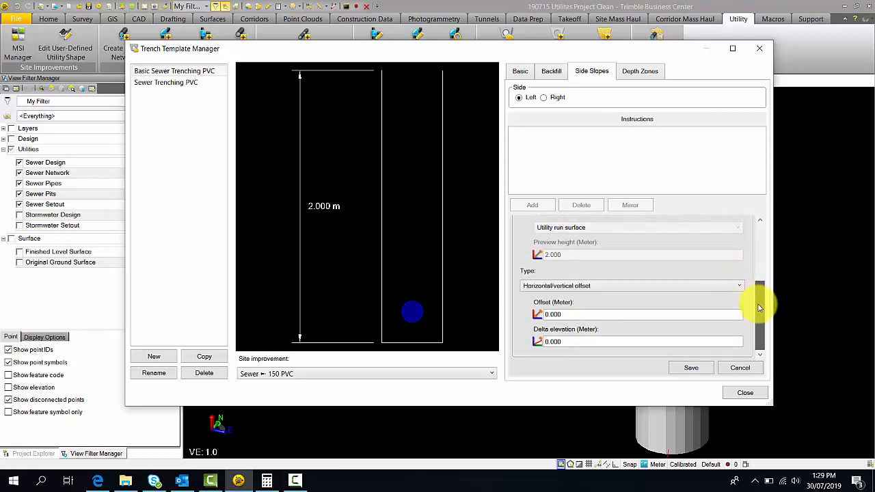
{"action": "left_click", "coordinate": [586, 314]}
{"action": "left_click_drag", "start_coordinate": [574, 342], "coordinate": [517, 338]}
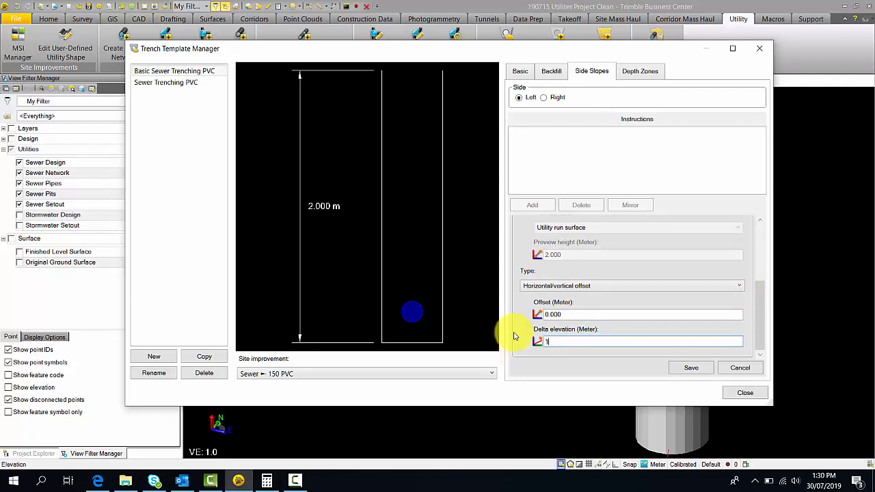
{"action": "left_click", "coordinate": [685, 367]}
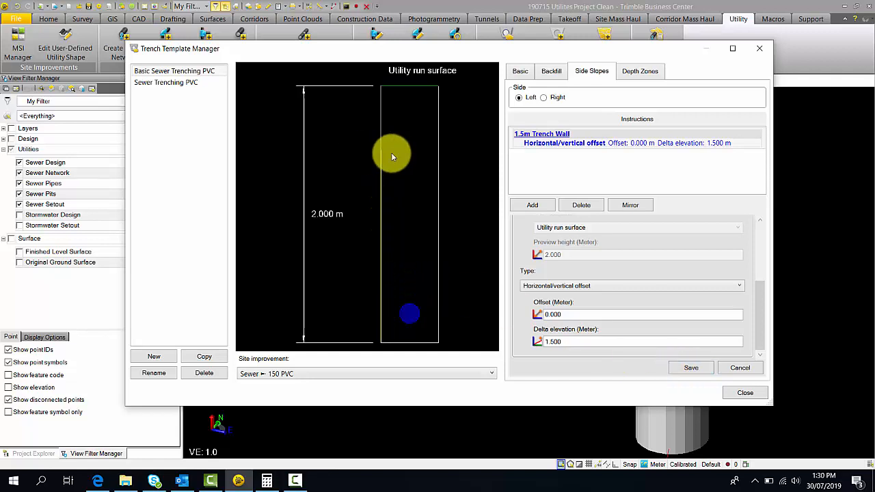
Add a left side slope instruction named 1m Bench, using horizontal/vertical offset with 1.000 m offset and 0.000 m delta elevation.
{"action": "left_click", "coordinate": [531, 204]}
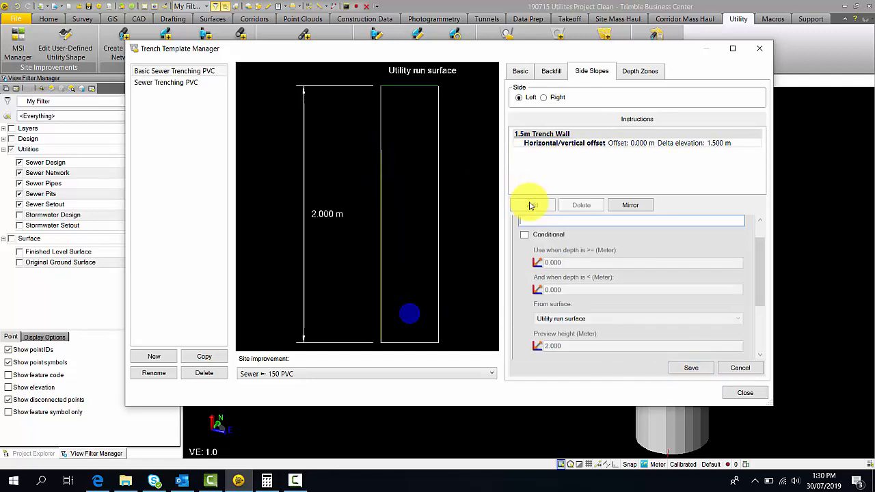
{"action": "left_click_drag", "start_coordinate": [761, 256], "coordinate": [762, 235]}
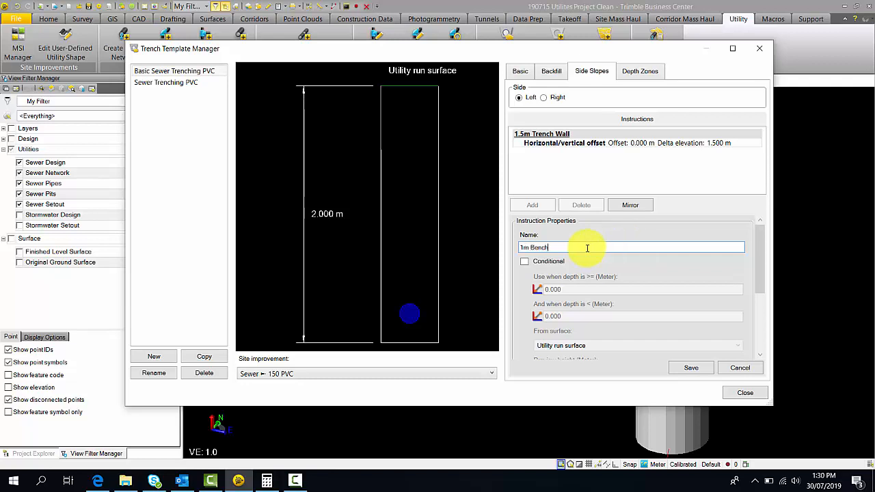
{"action": "left_click_drag", "start_coordinate": [762, 236], "coordinate": [764, 293]}
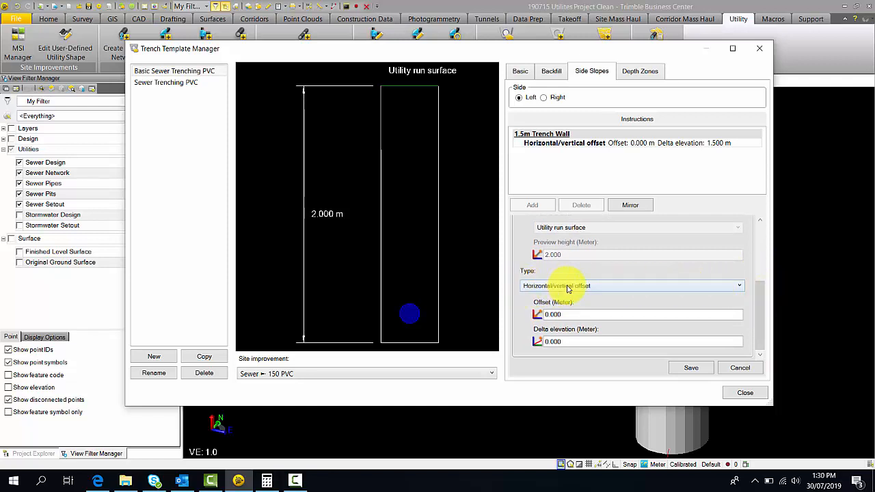
{"action": "double_click", "coordinate": [560, 314]}
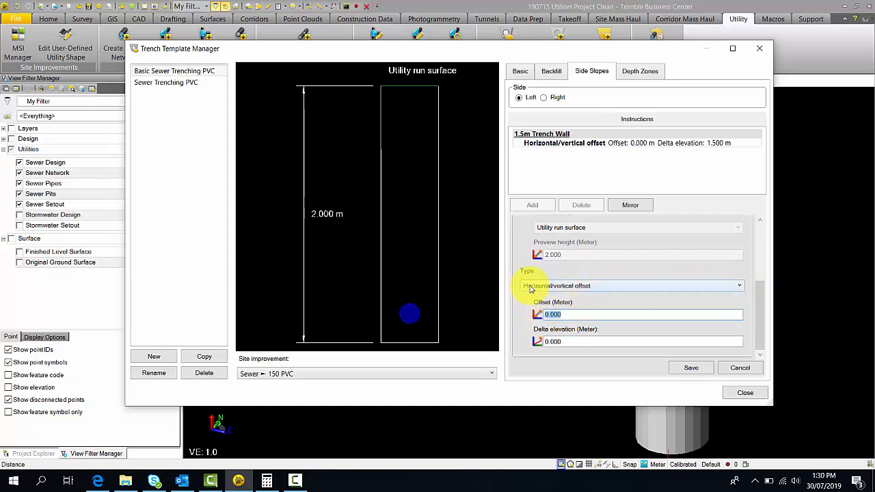
{"action": "type", "text": "1"}
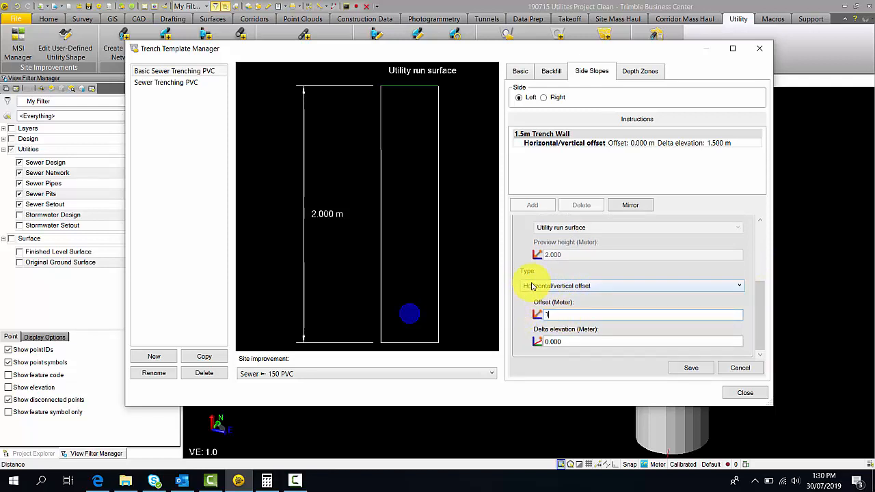
{"action": "left_click", "coordinate": [584, 340]}
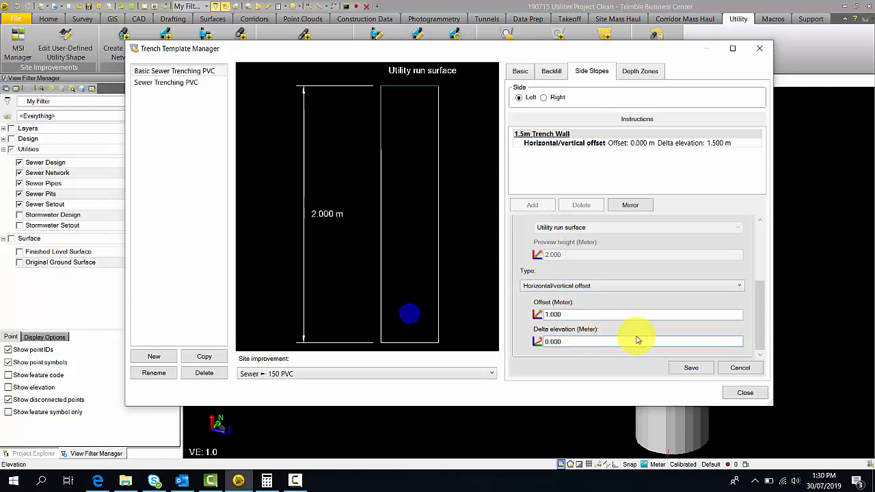
{"action": "left_click", "coordinate": [693, 372]}
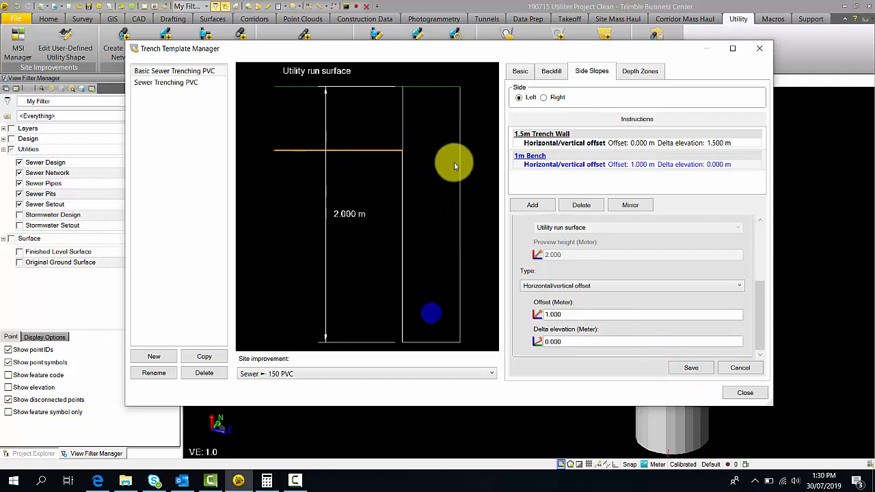
Start a third left side instruction named Wall to OG, conditional for depths from 0.100 m to 100.000 m from the Original Ground Surface.
{"action": "left_click", "coordinate": [533, 206]}
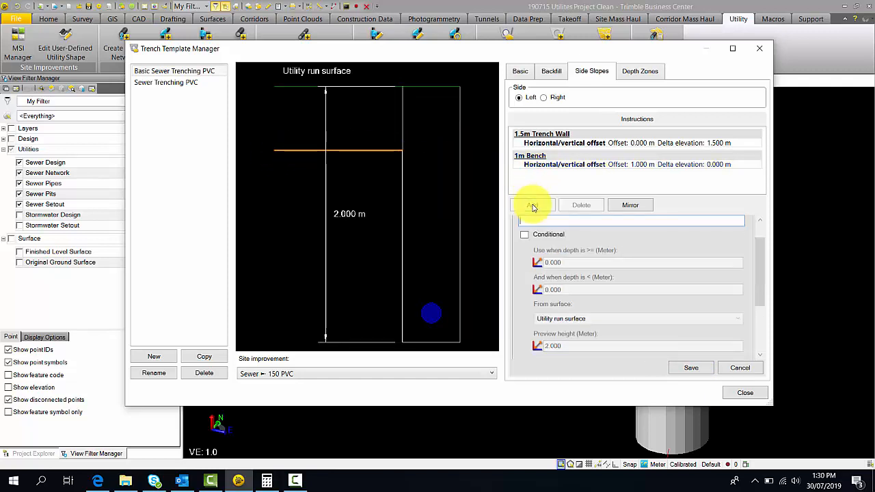
{"action": "left_click_drag", "start_coordinate": [766, 254], "coordinate": [759, 229]}
{"action": "left_click", "coordinate": [615, 246]}
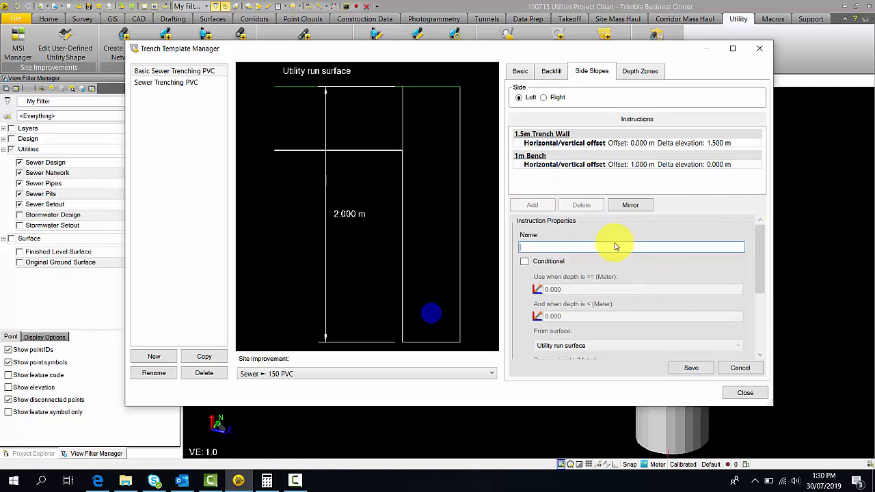
{"action": "type", "text": "Wall to OG"}
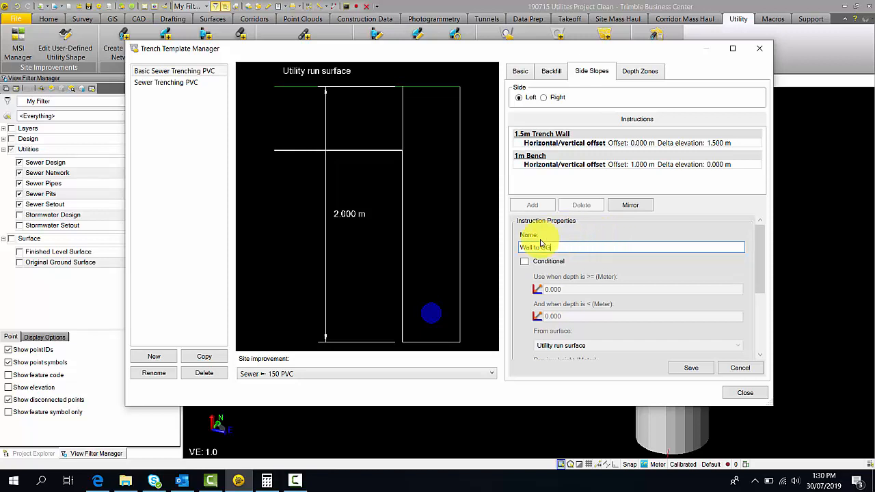
{"action": "left_click", "coordinate": [534, 263]}
{"action": "left_click_drag", "start_coordinate": [573, 290], "coordinate": [506, 284]}
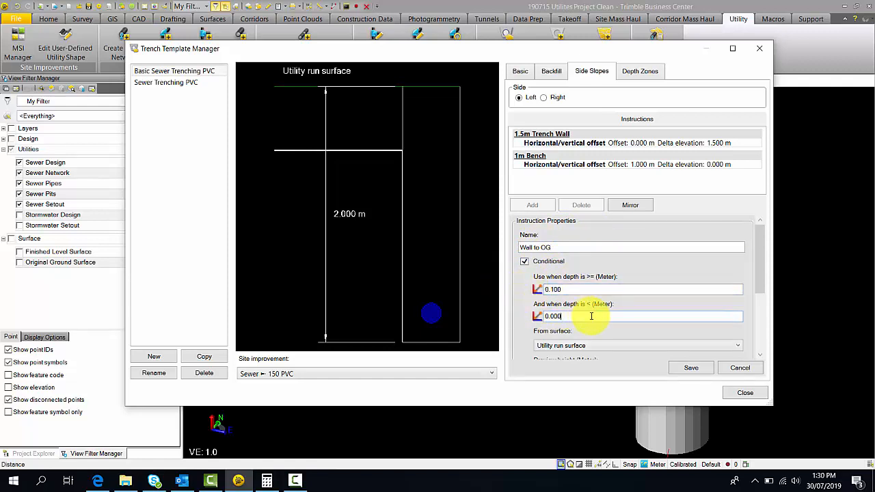
{"action": "left_click_drag", "start_coordinate": [615, 316], "coordinate": [504, 327]}
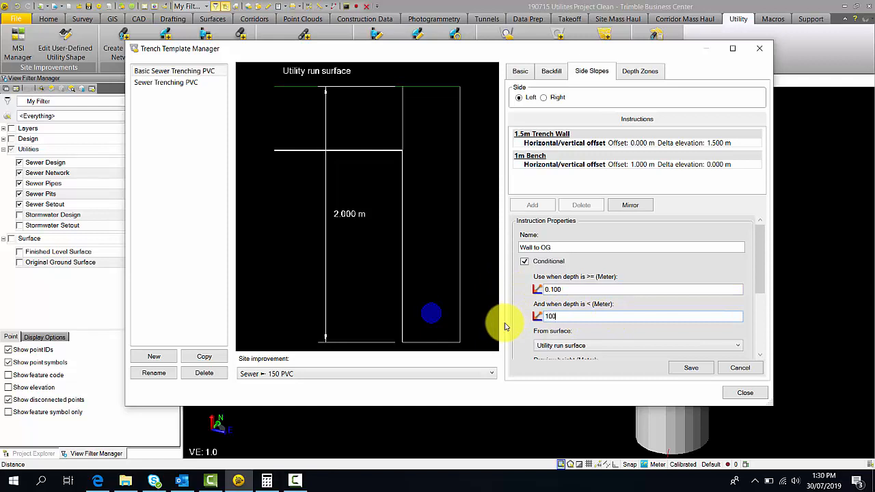
{"action": "left_click_drag", "start_coordinate": [759, 273], "coordinate": [759, 290]}
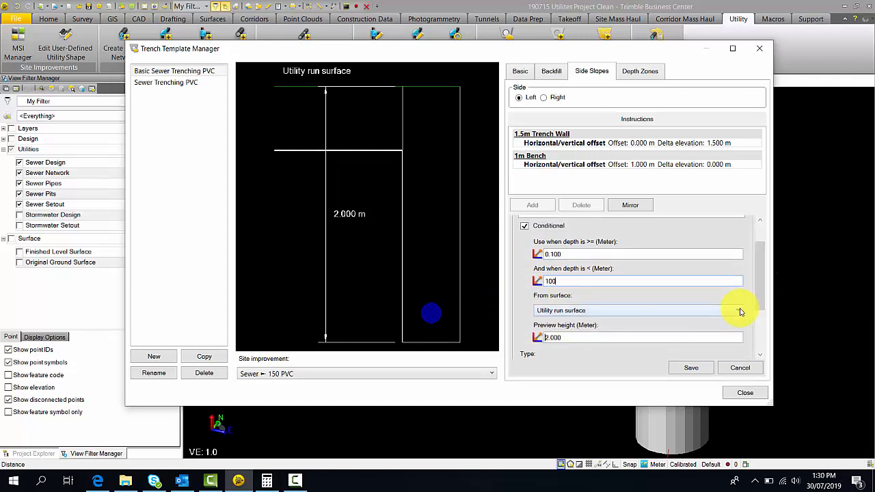
{"action": "left_click", "coordinate": [741, 312]}
{"action": "left_click", "coordinate": [729, 331]}
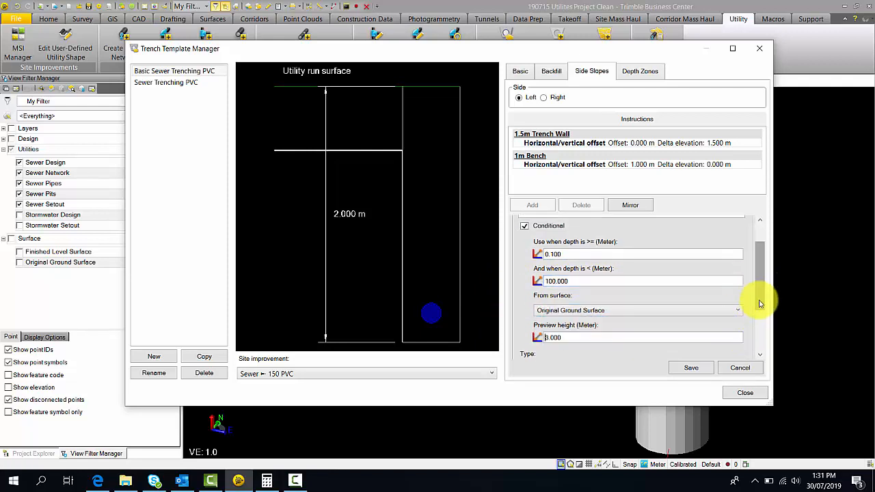
Make Wall to OG a side slope with a 0:1 ratio cut slope targeting the Original Ground Surface, and save it.
{"action": "left_click_drag", "start_coordinate": [759, 303], "coordinate": [759, 335]}
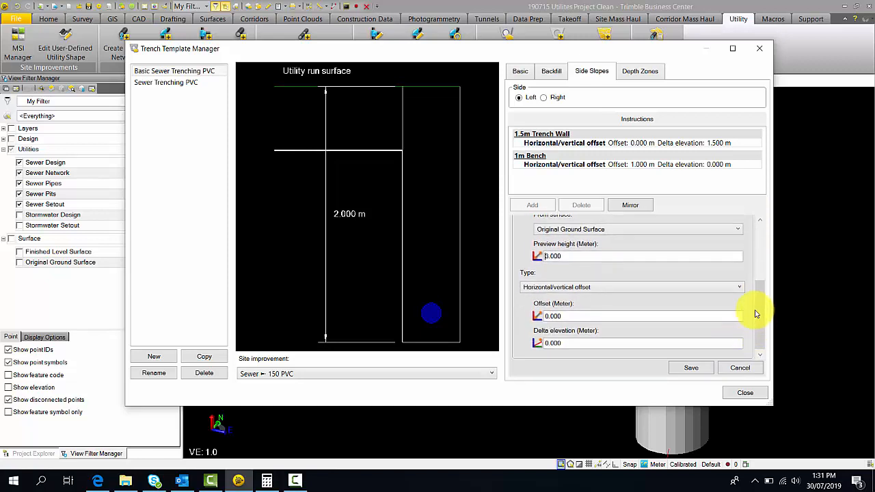
{"action": "left_click", "coordinate": [740, 287]}
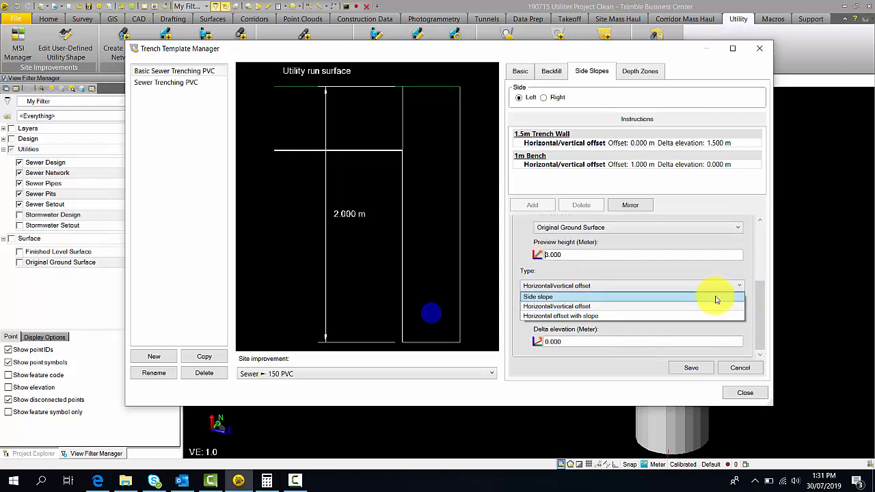
{"action": "left_click", "coordinate": [716, 297]}
{"action": "left_click_drag", "start_coordinate": [758, 293], "coordinate": [764, 317]}
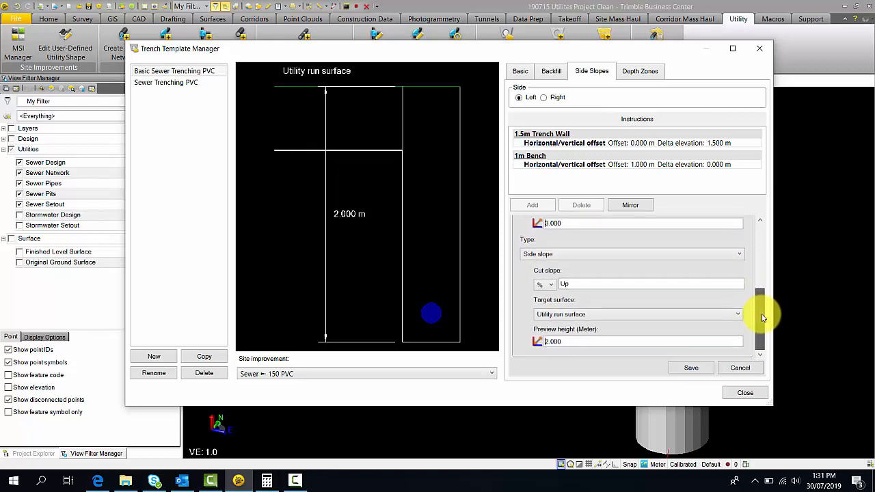
{"action": "left_click", "coordinate": [553, 286]}
{"action": "left_click", "coordinate": [551, 308]}
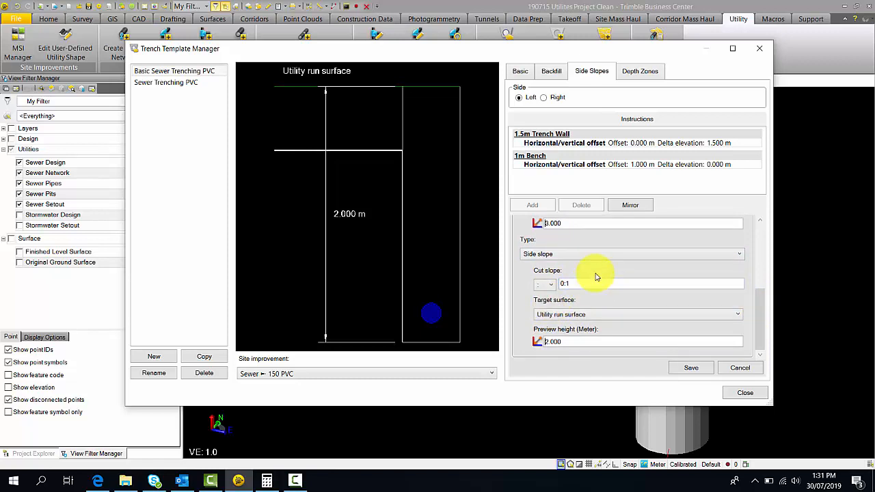
{"action": "left_click", "coordinate": [736, 315]}
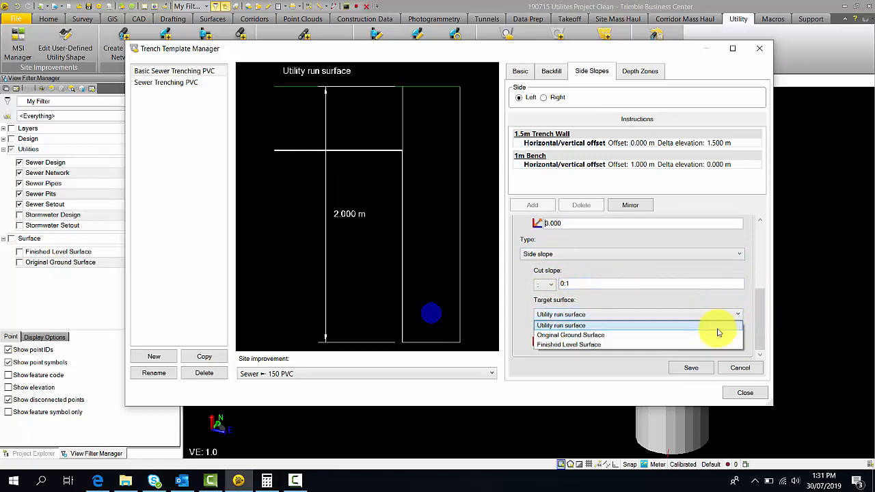
{"action": "left_click", "coordinate": [718, 335]}
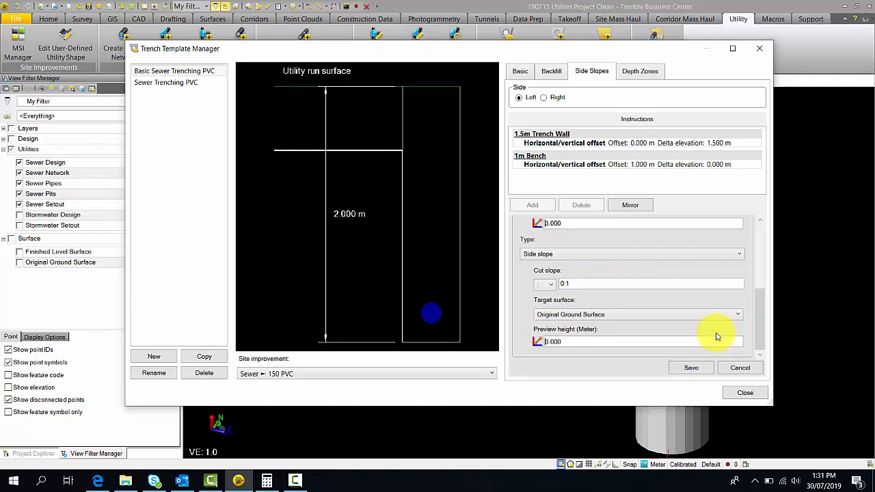
{"action": "left_click", "coordinate": [692, 368]}
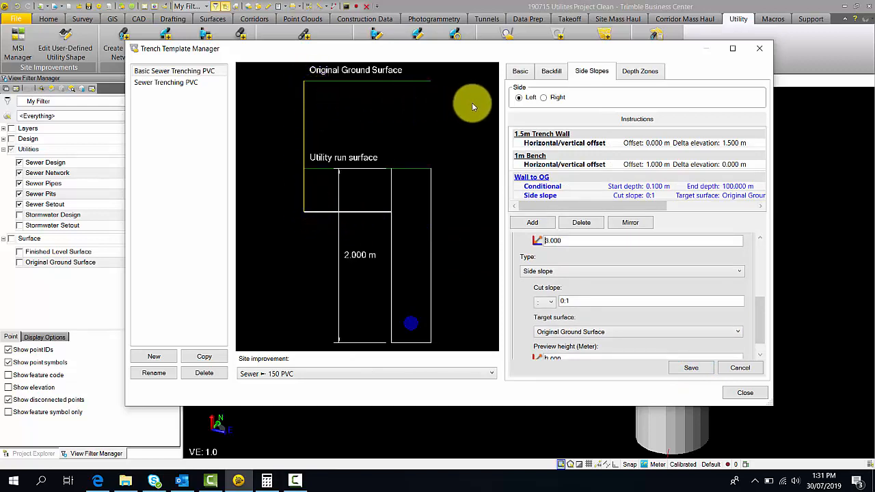
Mirror the left side slope instructions to the right side, check the right side's list, and return to the left side.
{"action": "left_click", "coordinate": [631, 224]}
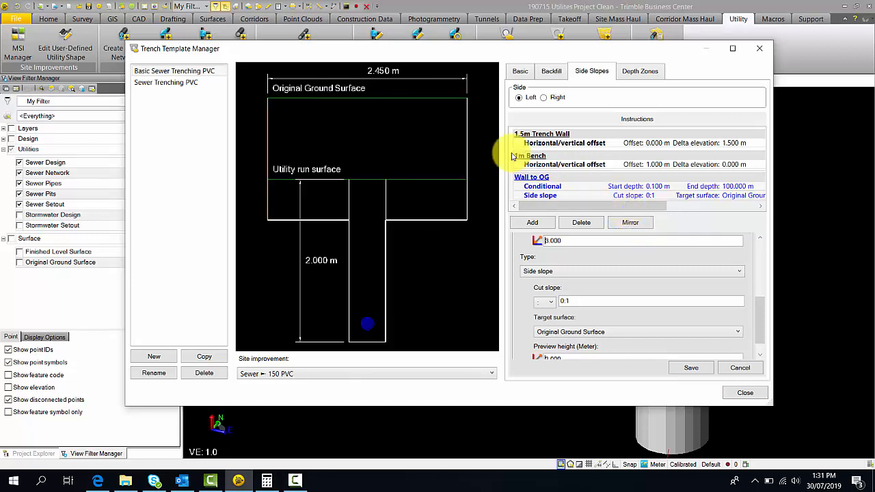
{"action": "left_click", "coordinate": [544, 98]}
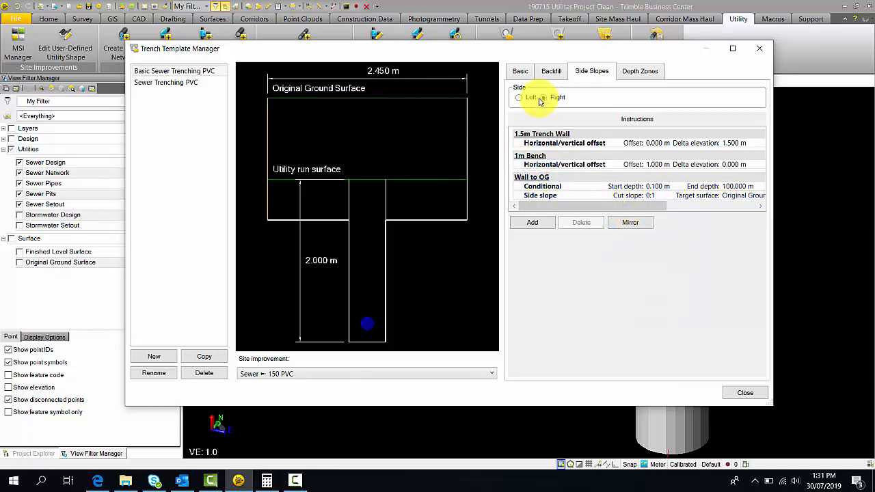
{"action": "left_click", "coordinate": [520, 99]}
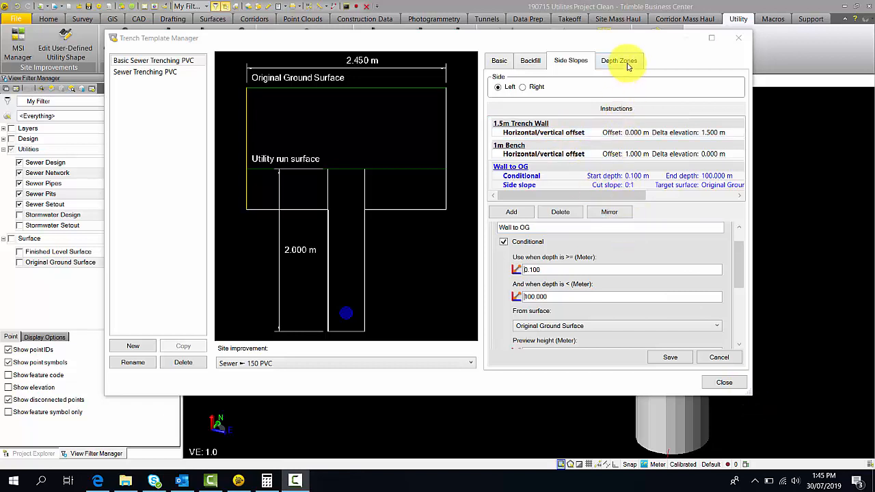
Add a depth zone ending at 2.000 m with a unit cost of 10.00, save it and close the Trench Template Manager.
{"action": "left_click", "coordinate": [623, 65]}
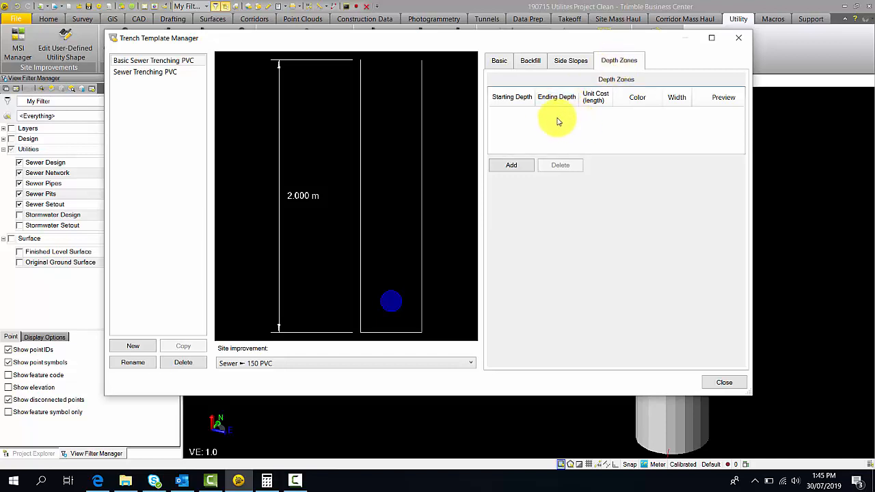
{"action": "left_click", "coordinate": [507, 164]}
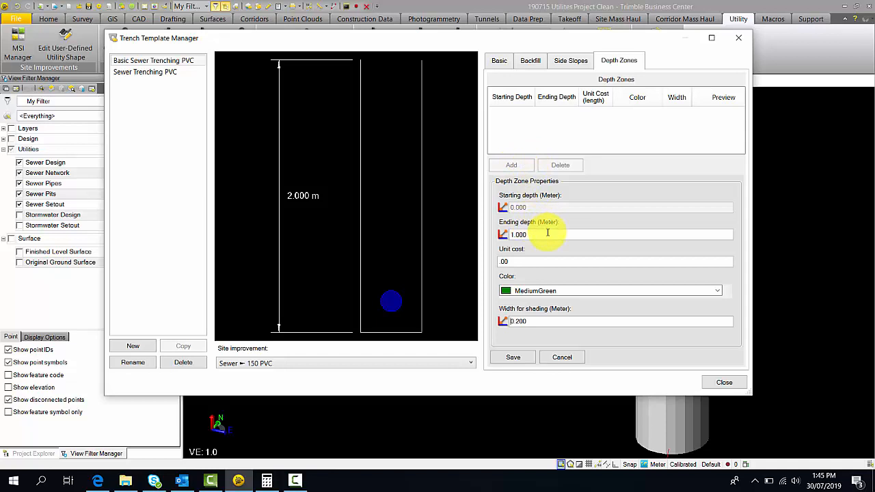
{"action": "left_click_drag", "start_coordinate": [551, 234], "coordinate": [456, 236]}
{"action": "type", "text": "2"}
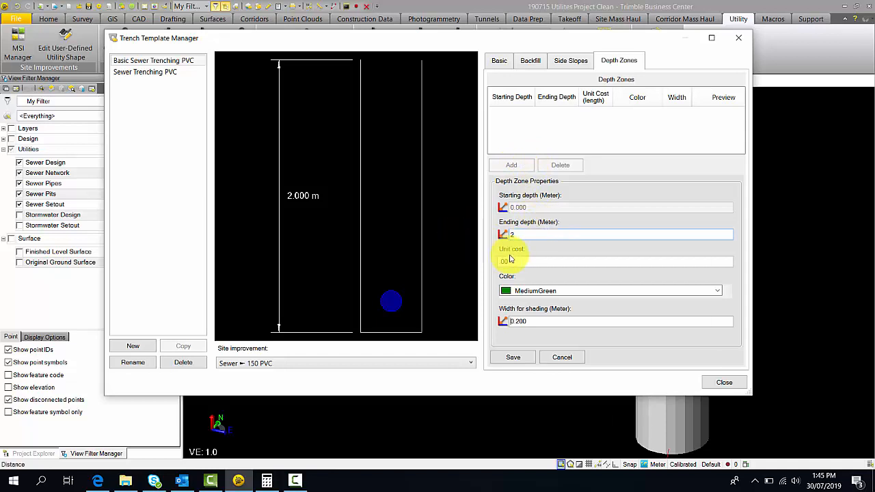
{"action": "left_click_drag", "start_coordinate": [541, 264], "coordinate": [438, 271]}
{"action": "type", "text": "10"}
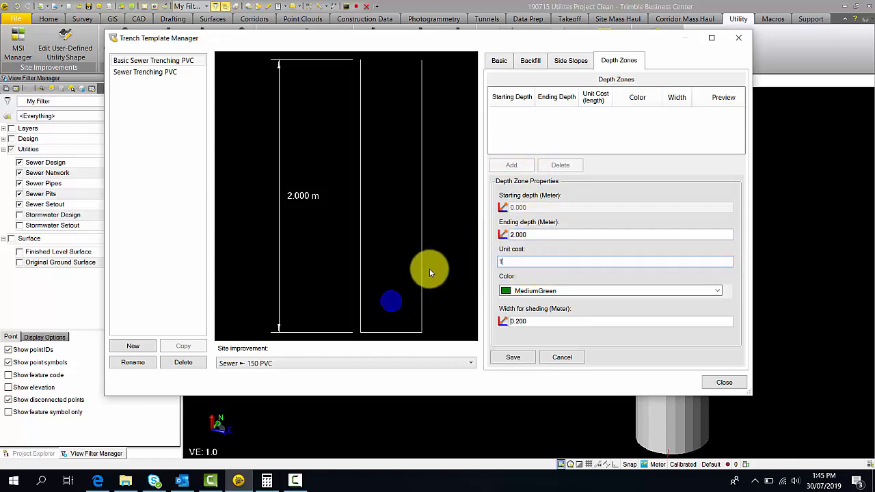
{"action": "left_click", "coordinate": [651, 345]}
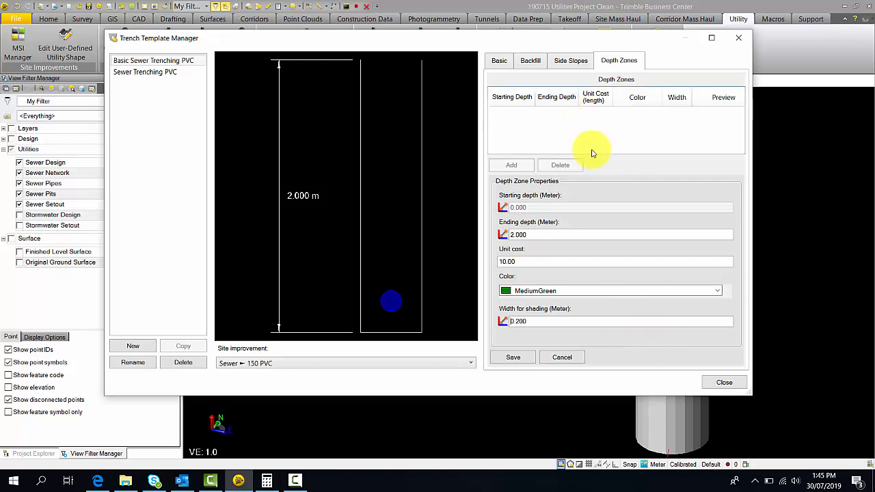
{"action": "left_click", "coordinate": [514, 358]}
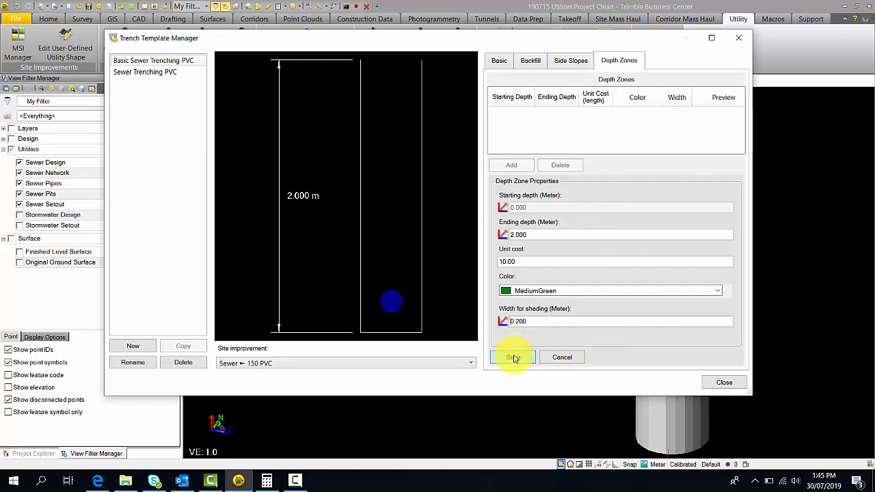
{"action": "left_click", "coordinate": [514, 358]}
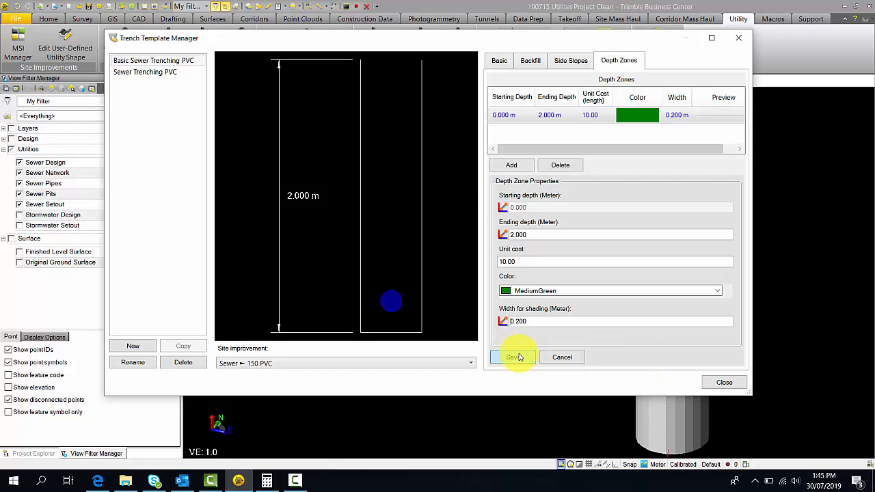
{"action": "left_click", "coordinate": [725, 383]}
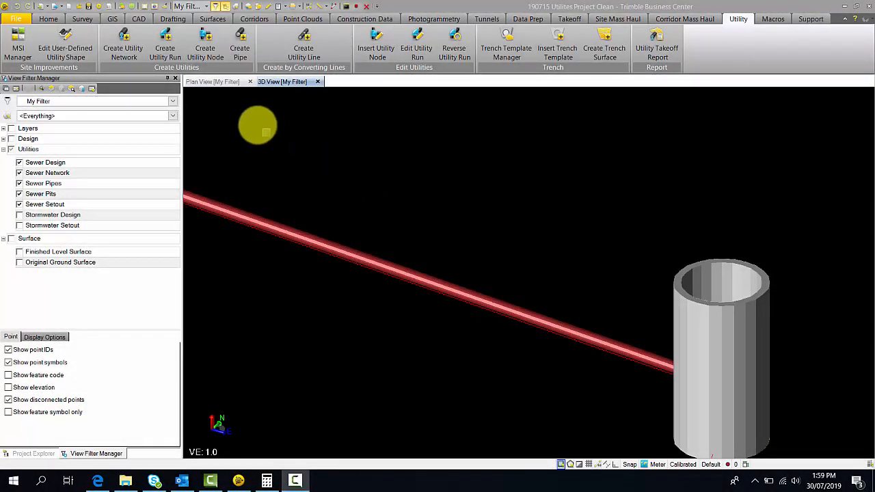
In the plan view, set up a trench template insertion on Sewer Line 1 at station 0.000 using Basic Sewer Trenching PVC.
{"action": "left_click", "coordinate": [228, 83]}
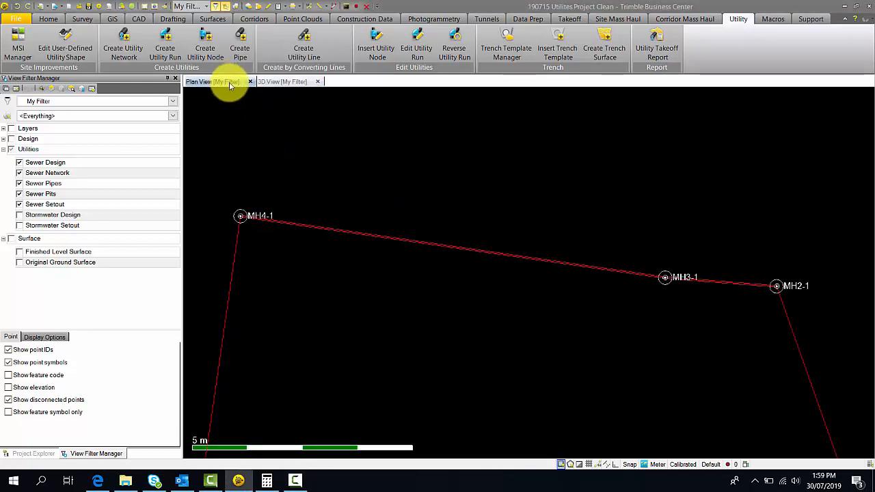
{"action": "left_click", "coordinate": [566, 41]}
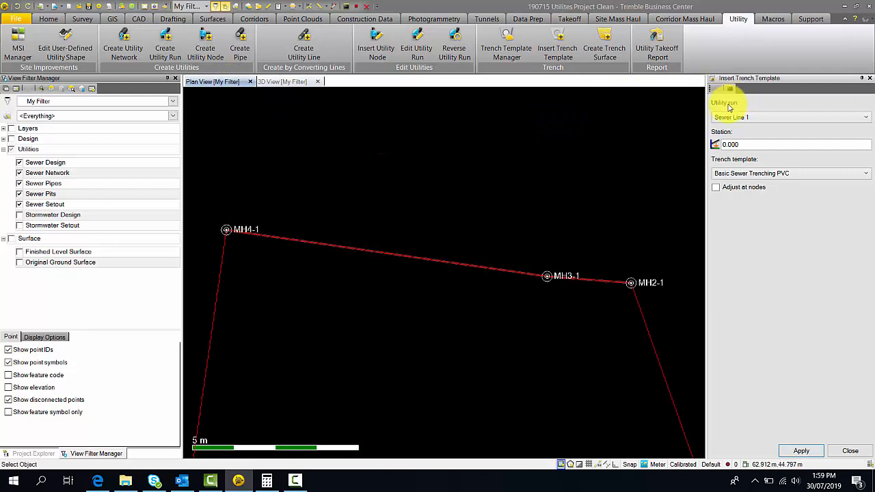
{"action": "left_click", "coordinate": [851, 120]}
{"action": "left_click", "coordinate": [845, 128]}
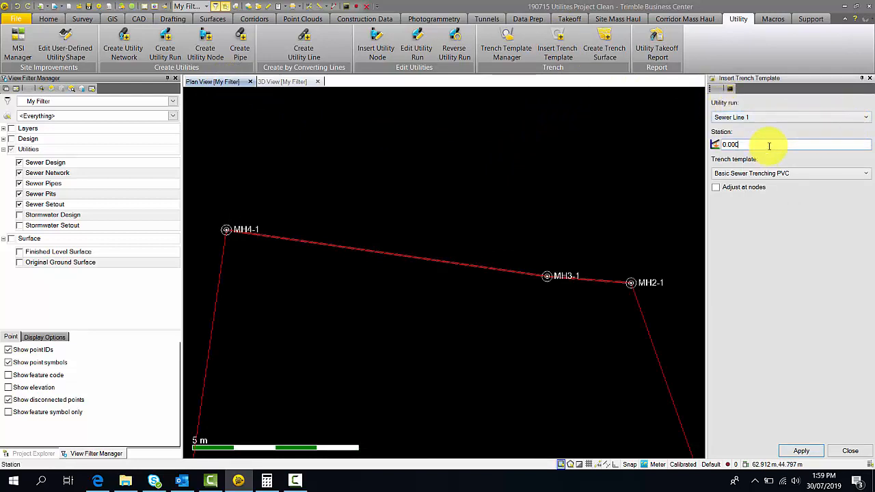
{"action": "left_click_drag", "start_coordinate": [771, 142], "coordinate": [694, 148]}
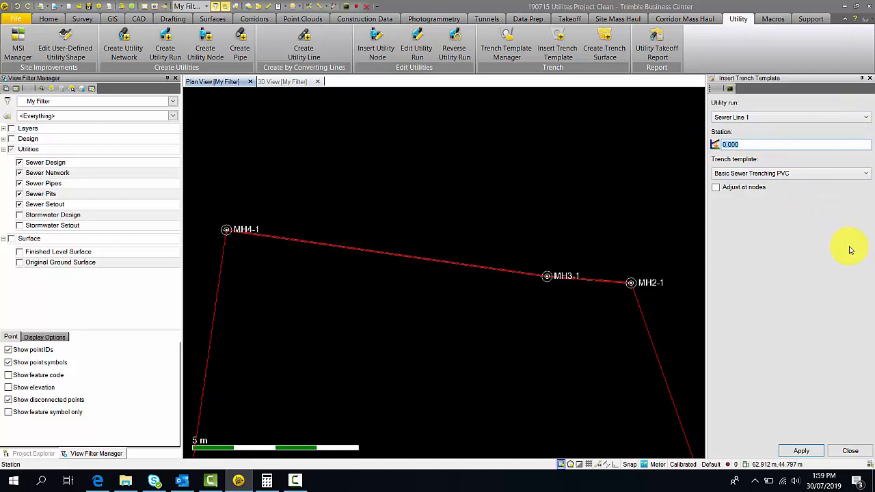
{"action": "type", "text": "0"}
{"action": "left_click", "coordinate": [867, 175]}
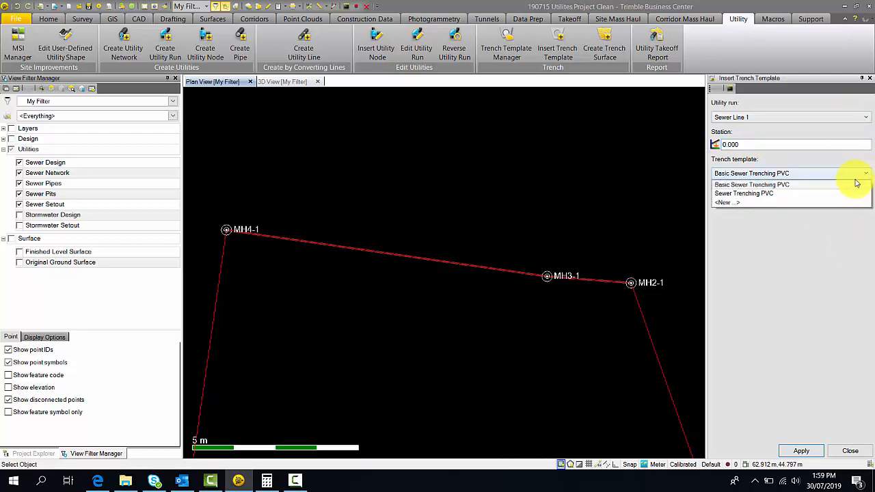
{"action": "left_click", "coordinate": [760, 183]}
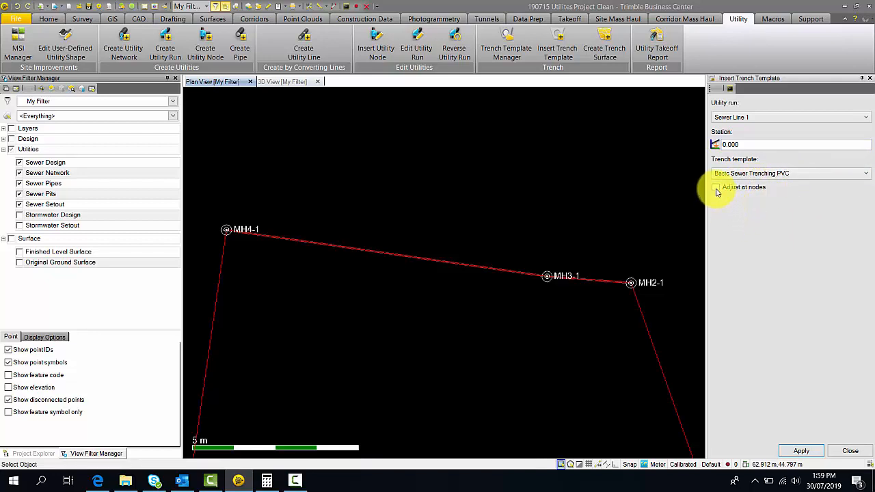
Enable adjustment at nodes for the trench template, apply it to the sewer run and finish the insertion.
{"action": "left_click", "coordinate": [716, 189]}
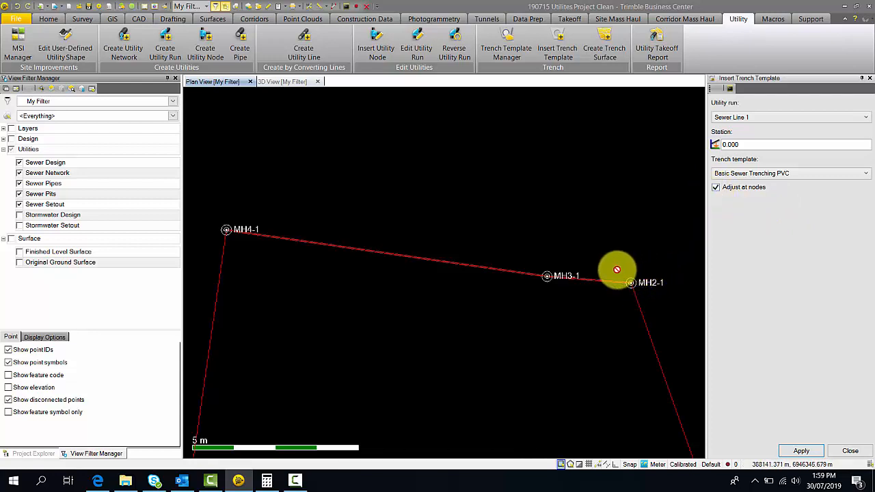
{"action": "left_click", "coordinate": [716, 188]}
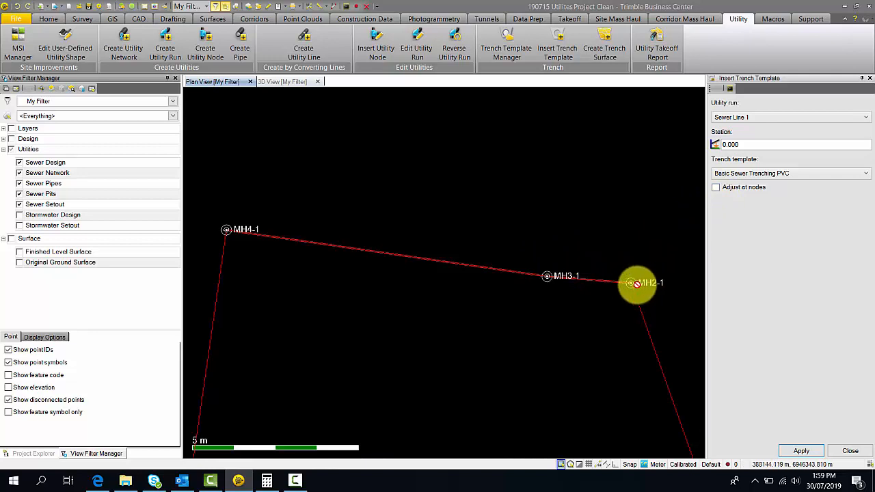
{"action": "left_click", "coordinate": [717, 188]}
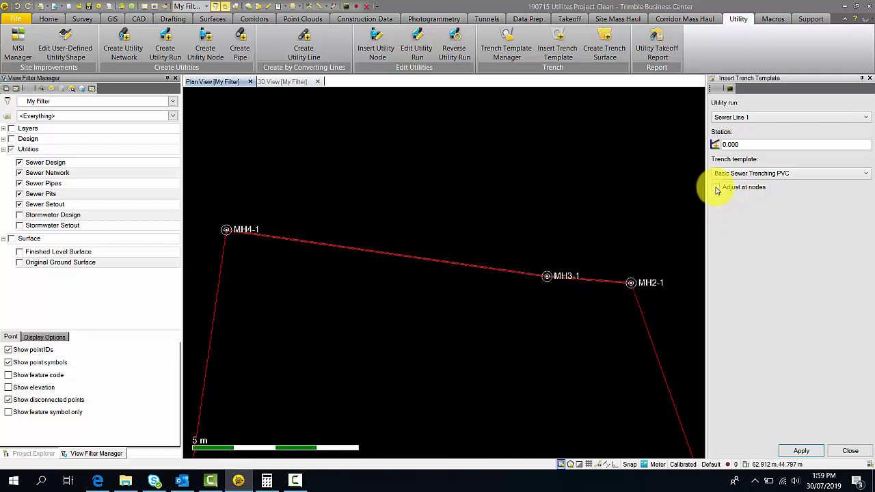
{"action": "left_click", "coordinate": [801, 451]}
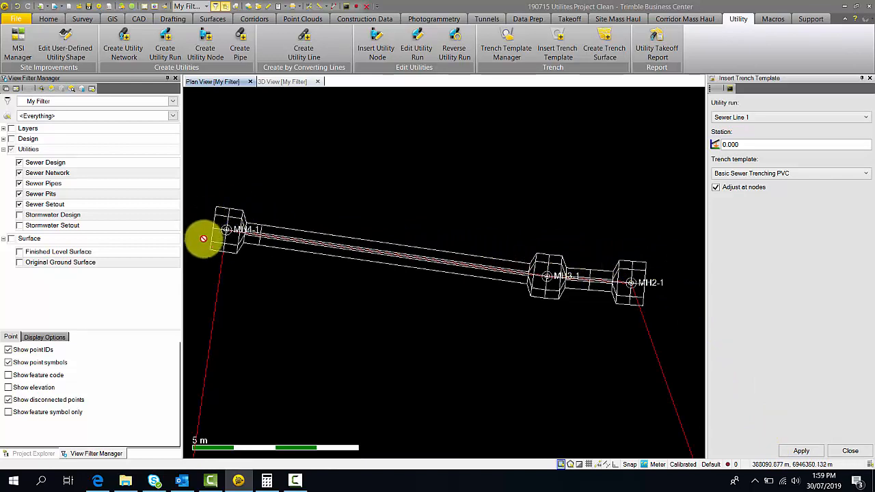
{"action": "left_click", "coordinate": [850, 452]}
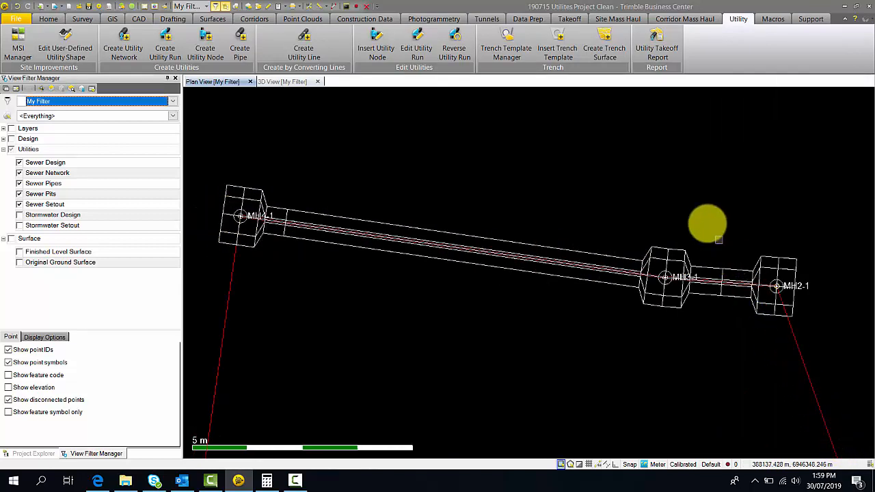
Create the trench surface for Sewer Network => Sewer Line 1 and inspect it in the 3D view.
{"action": "left_click", "coordinate": [605, 42]}
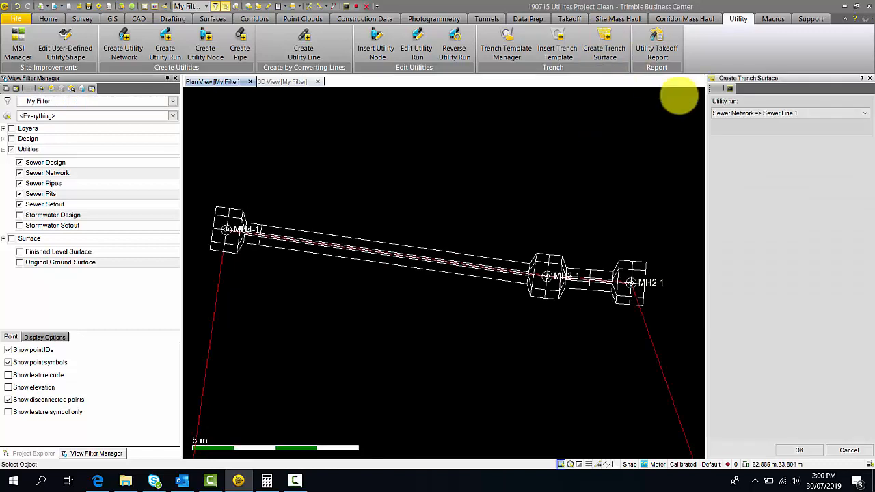
{"action": "left_click", "coordinate": [865, 116]}
{"action": "left_click", "coordinate": [850, 121]}
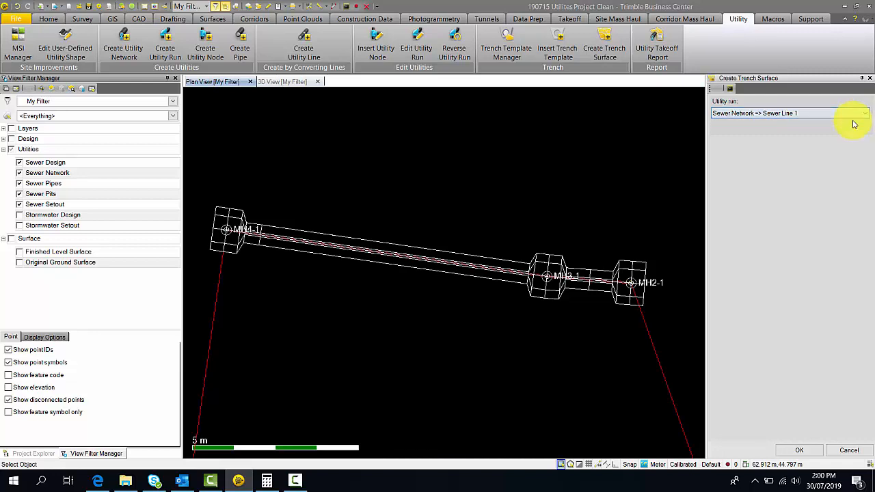
{"action": "left_click", "coordinate": [814, 450]}
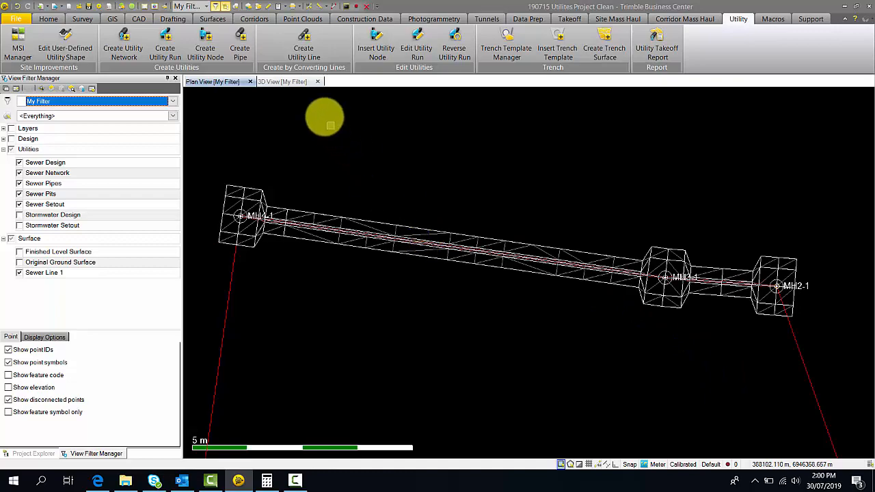
{"action": "left_click", "coordinate": [291, 84]}
{"action": "mouse_move", "coordinate": [371, 157]}
{"action": "middle_mouse_down"}
{"action": "mouse_move", "coordinate": [563, 303]}
{"action": "mouse_move", "coordinate": [411, 240]}
{"action": "mouse_move", "coordinate": [590, 223]}
{"action": "mouse_move", "coordinate": [412, 242]}
{"action": "mouse_move", "coordinate": [532, 242]}
{"action": "mouse_move", "coordinate": [512, 309]}
{"action": "mouse_move", "coordinate": [497, 289]}
{"action": "middle_mouse_up"}
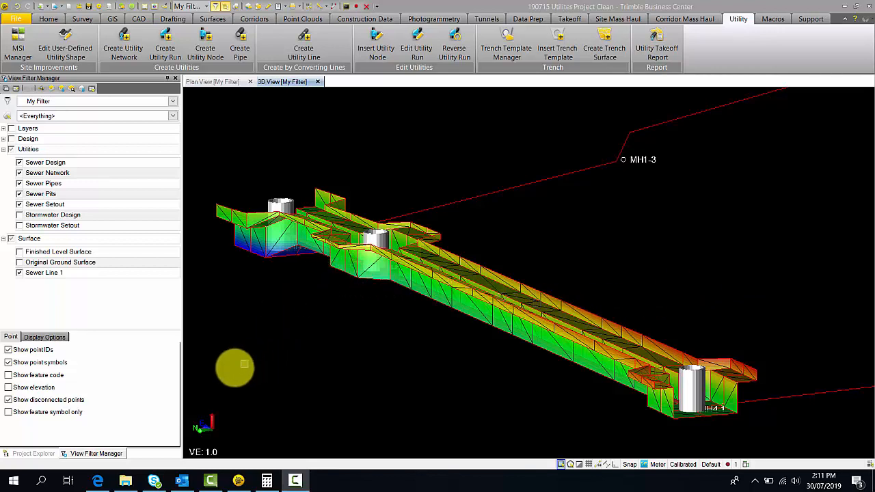
Set the target surface of the Sewer Line 1 utility run to Original Ground Surface in its properties.
{"action": "left_click", "coordinate": [40, 454]}
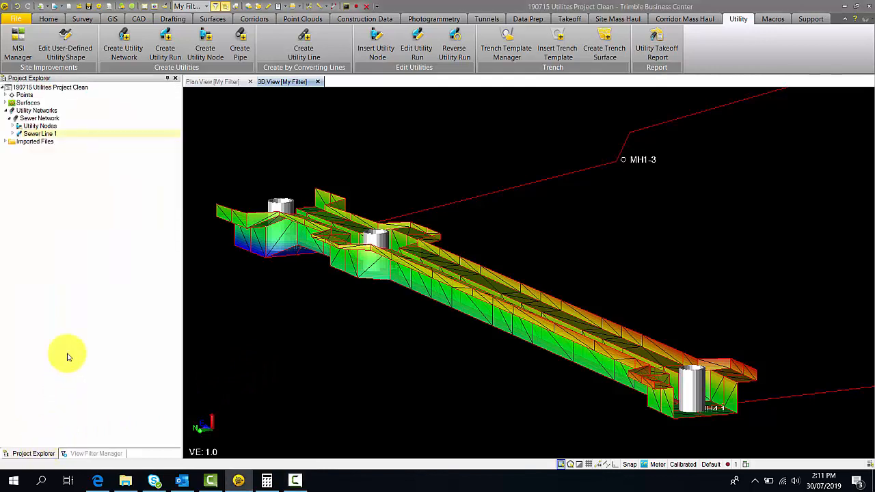
{"action": "right_click", "coordinate": [52, 136]}
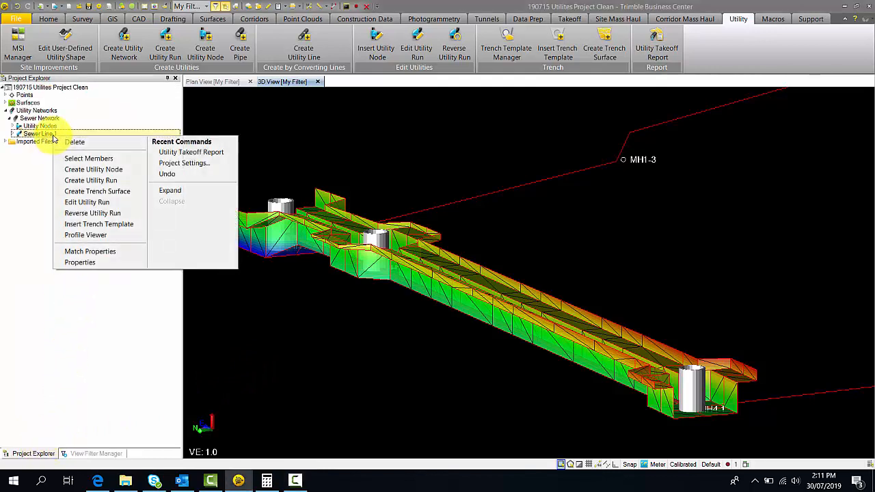
{"action": "left_click", "coordinate": [86, 265]}
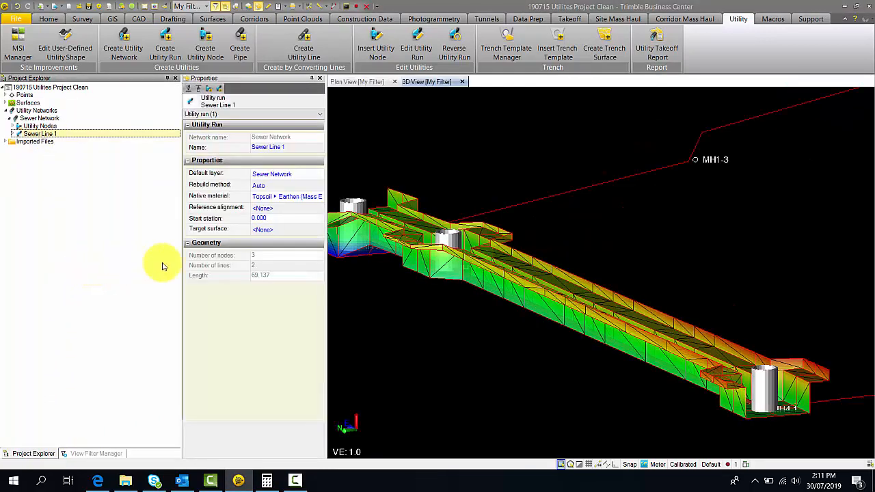
{"action": "left_click", "coordinate": [304, 229]}
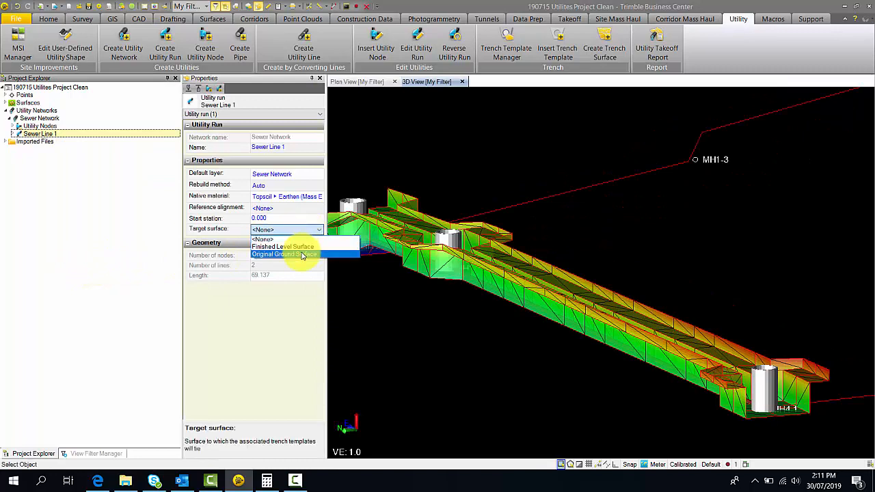
{"action": "left_click", "coordinate": [302, 254]}
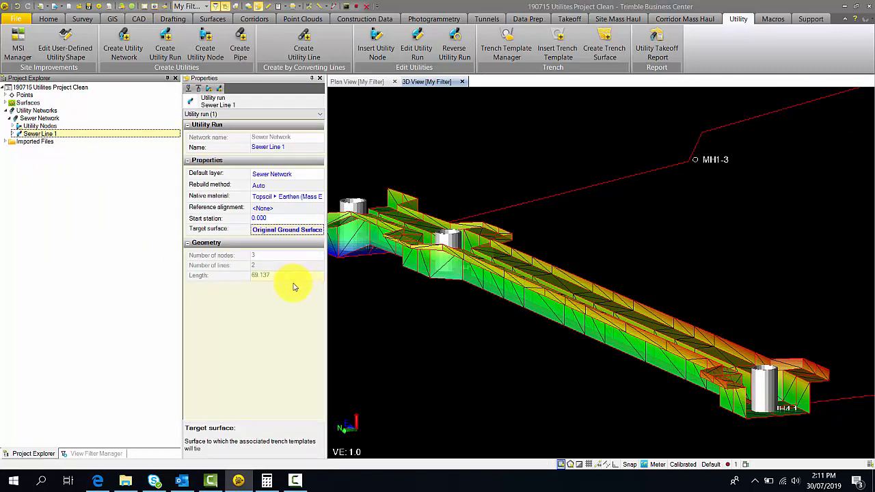
Generate a utility takeoff report for Sewer Network with a station increment of 5.000, without accounting for shrinkage and bulkage.
{"action": "left_click", "coordinate": [657, 45]}
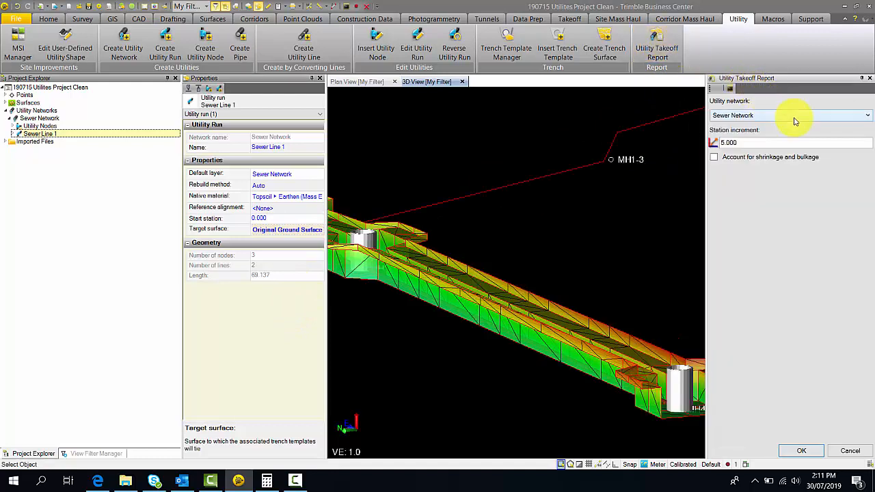
{"action": "left_click", "coordinate": [816, 118]}
{"action": "left_click", "coordinate": [814, 128]}
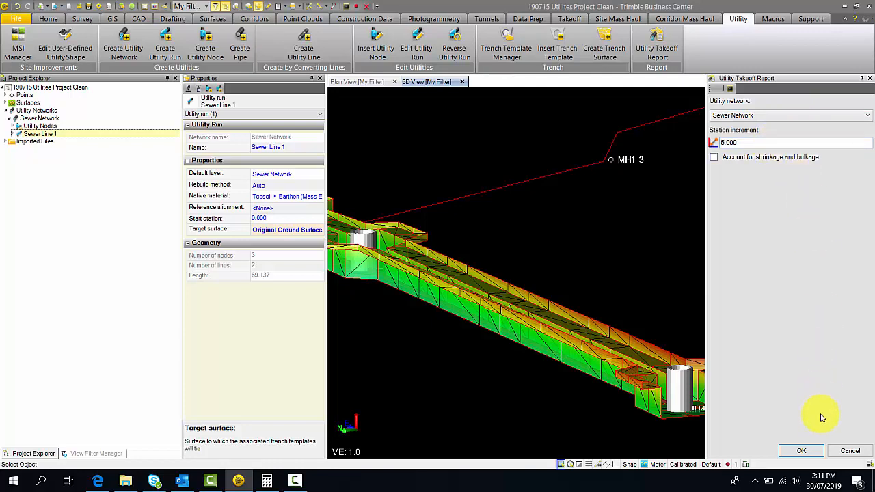
{"action": "left_click", "coordinate": [814, 451]}
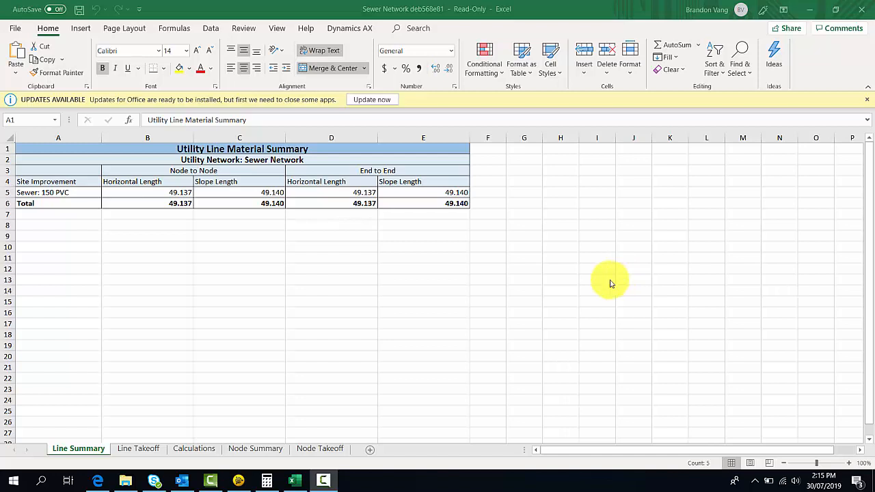
Review the report's line takeoff quantities and costs, calculations, node summary and node takeoff sheets in Excel.
{"action": "left_click", "coordinate": [138, 451]}
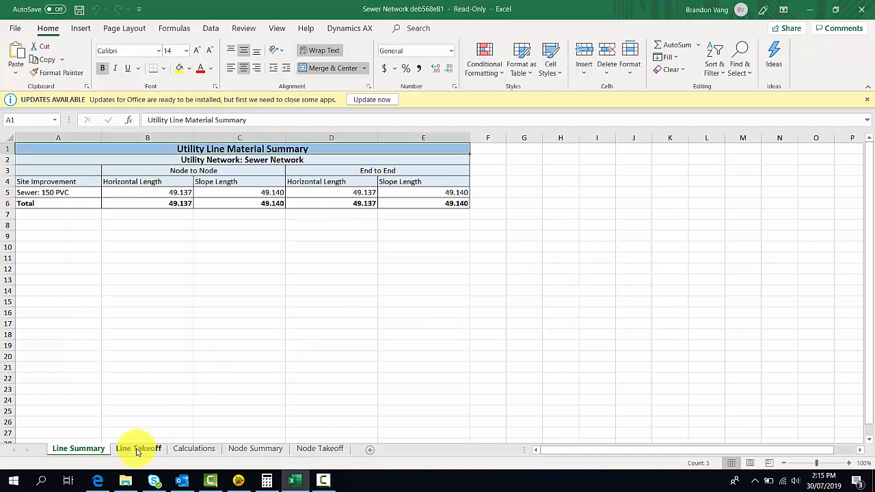
{"action": "left_click", "coordinate": [138, 451]}
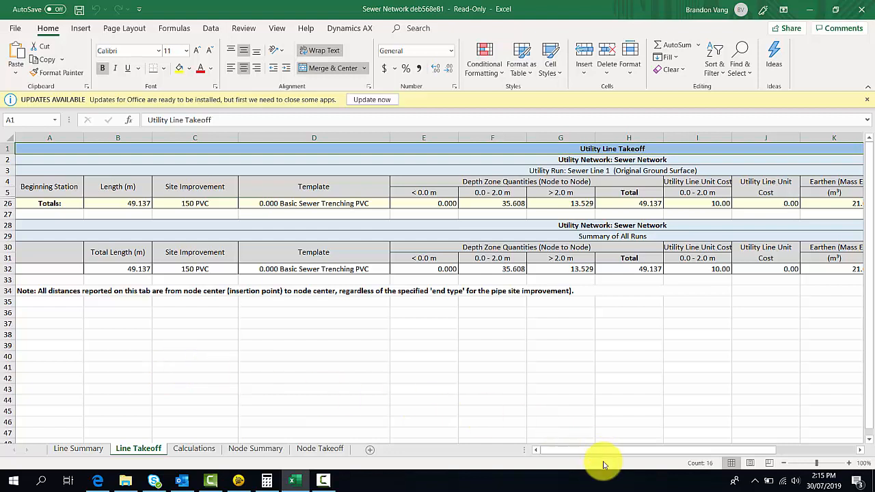
{"action": "left_click_drag", "start_coordinate": [595, 461], "coordinate": [699, 363]}
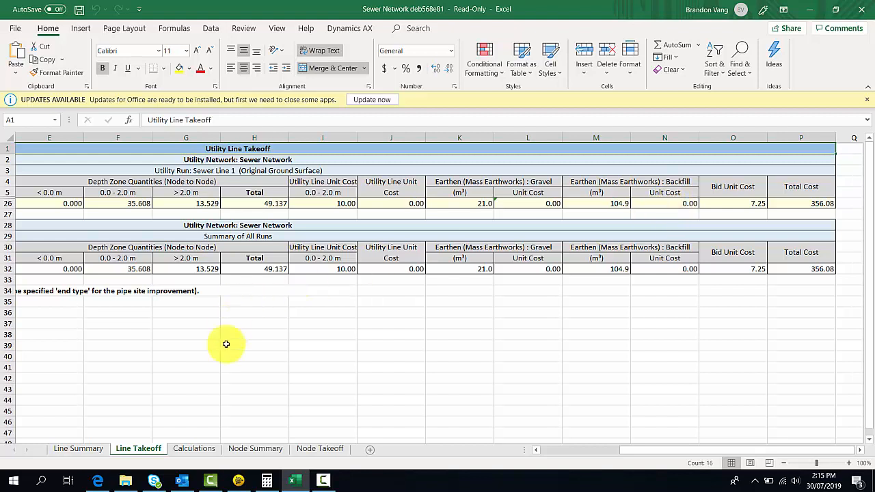
{"action": "left_click", "coordinate": [192, 449]}
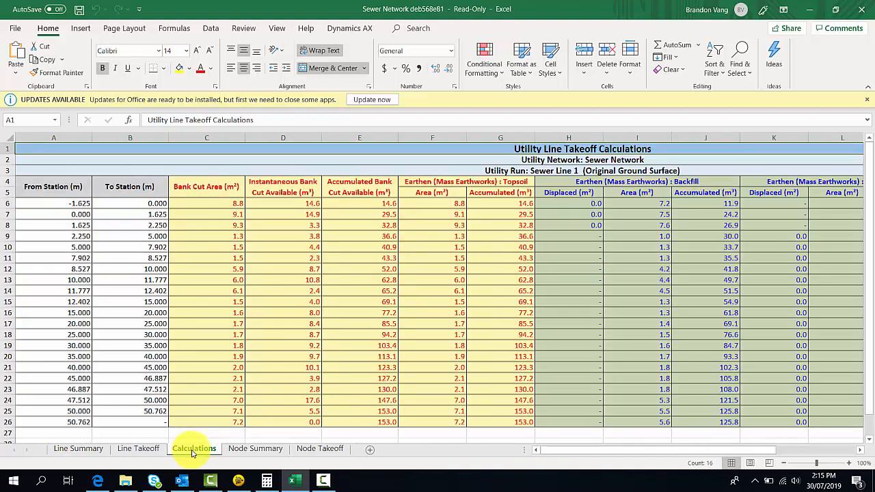
{"action": "scroll", "coordinate": [778, 408], "scroll_direction": "down", "scroll_amount": 1}
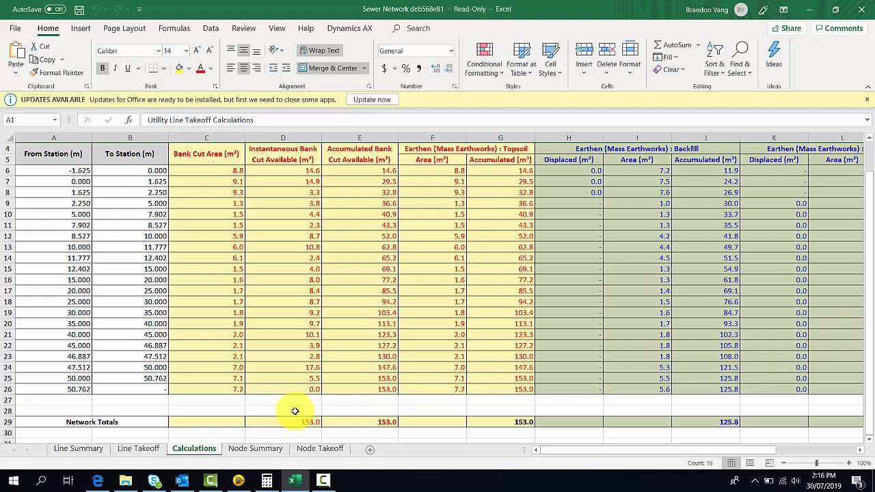
{"action": "left_click", "coordinate": [255, 449]}
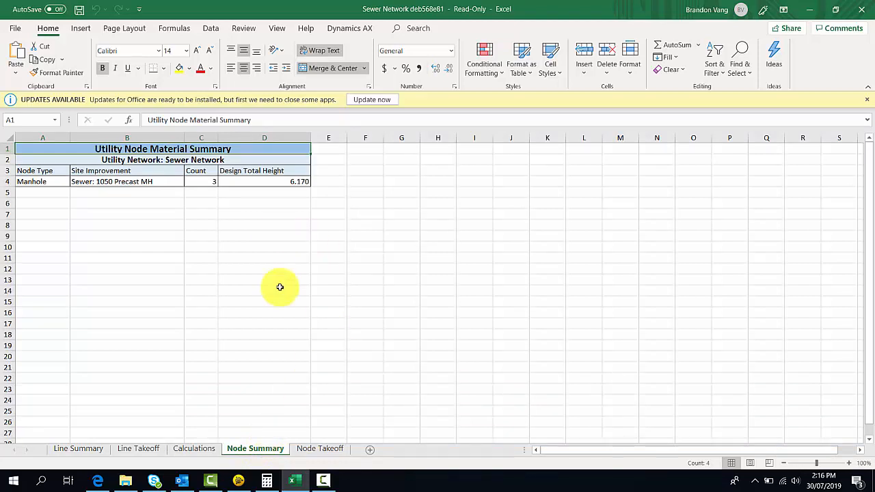
{"action": "left_click", "coordinate": [321, 449]}
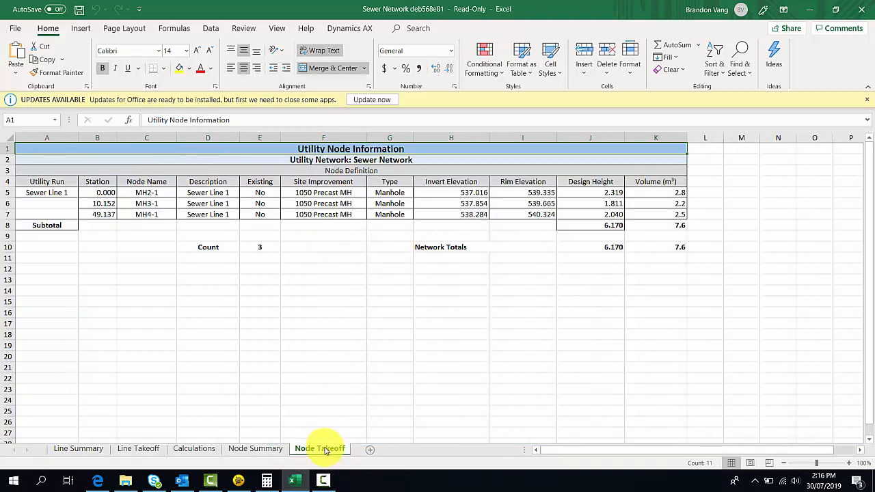